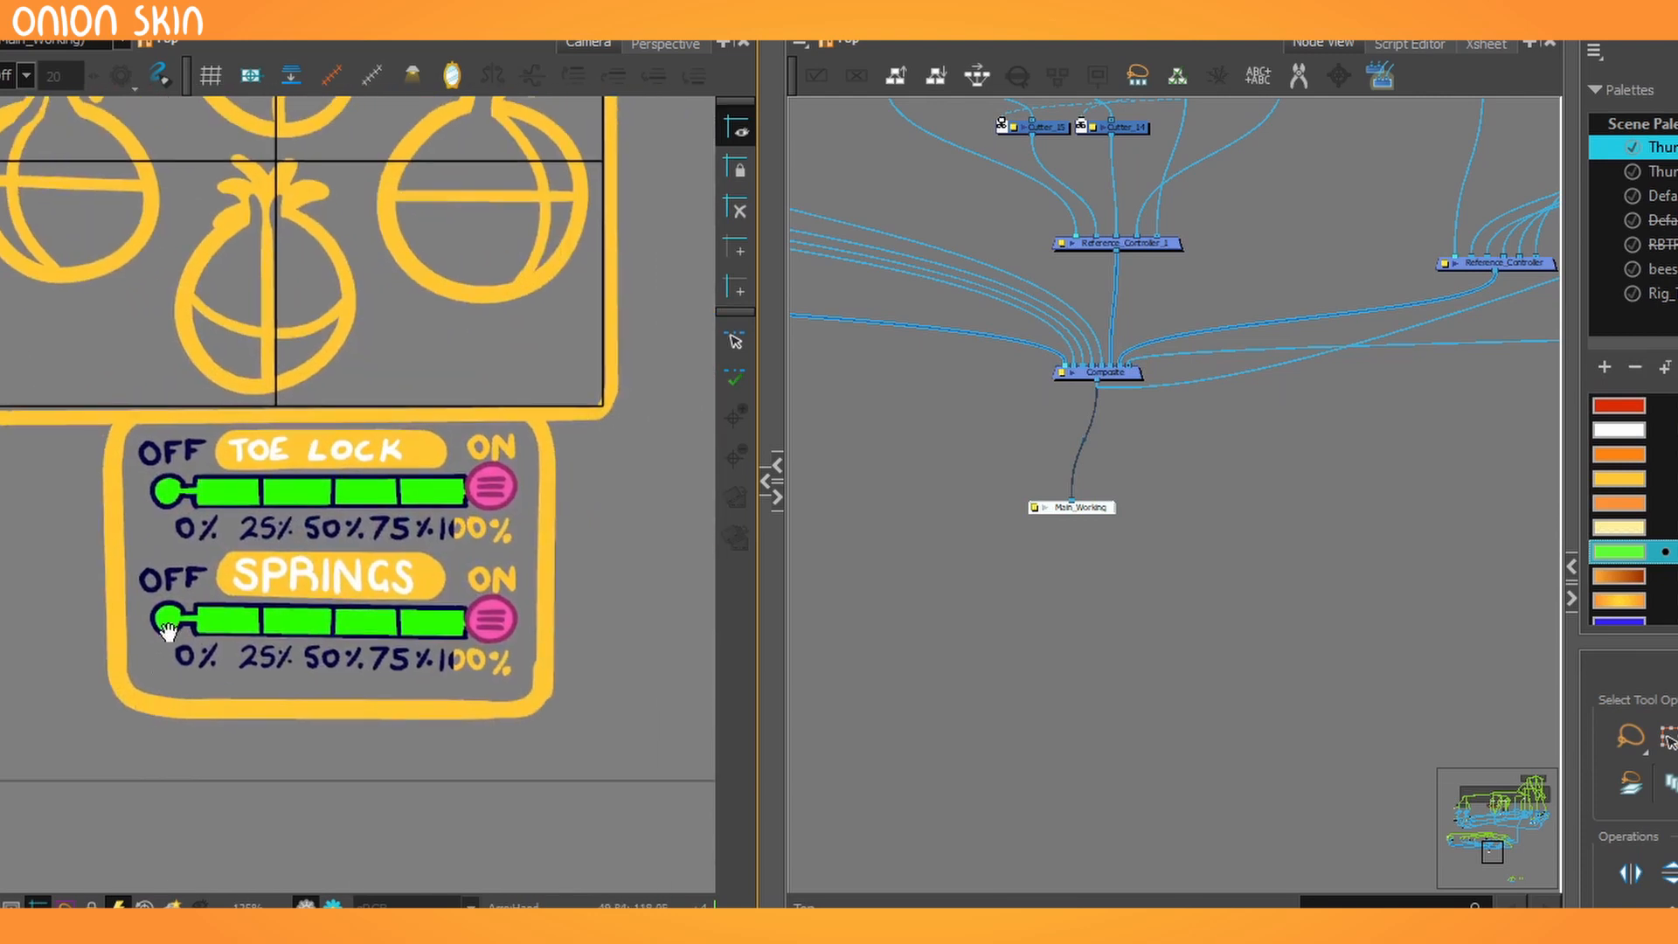
Switch to the Transform tool, try moving the Toe Lock slider's handle, and clear the selection.
key(shift+t)
mouse_move(491, 490)
mouse_down()
mouse_move(276, 490)
mouse_move(492, 475)
mouse_up()
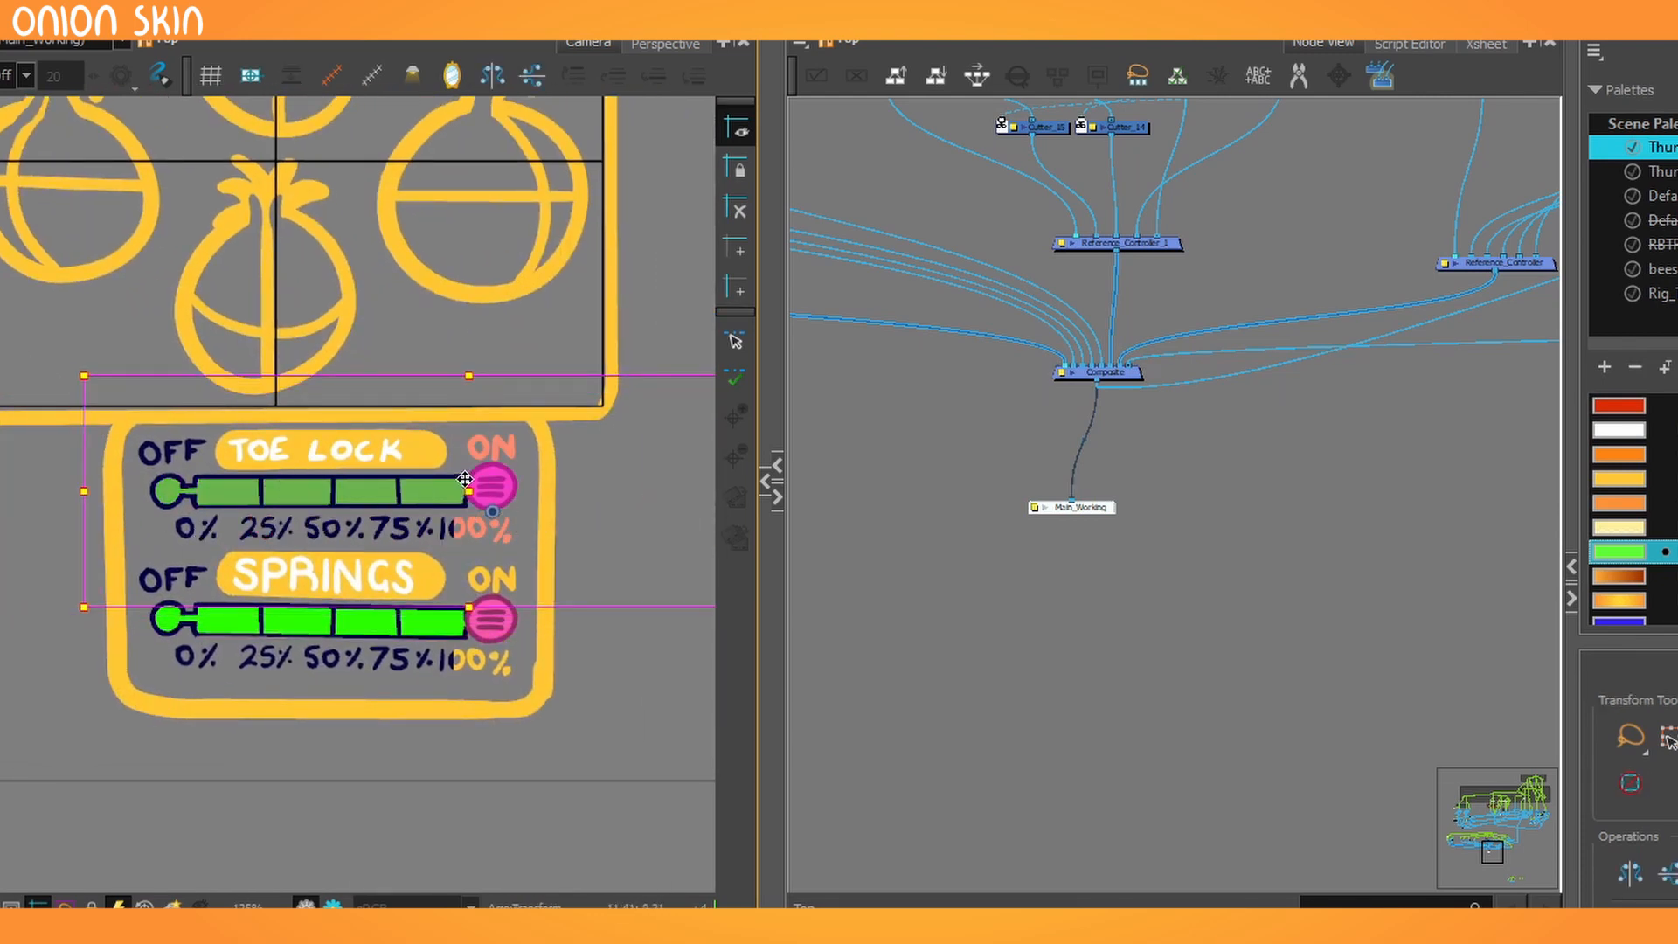
click(982, 664)
Connect the character rig's final composite to the Main_Working display node and place the display just below that composite.
key(1)
key(1)
key(1)
key(1)
key(1)
key(1)
drag(1046, 473, 974, 575)
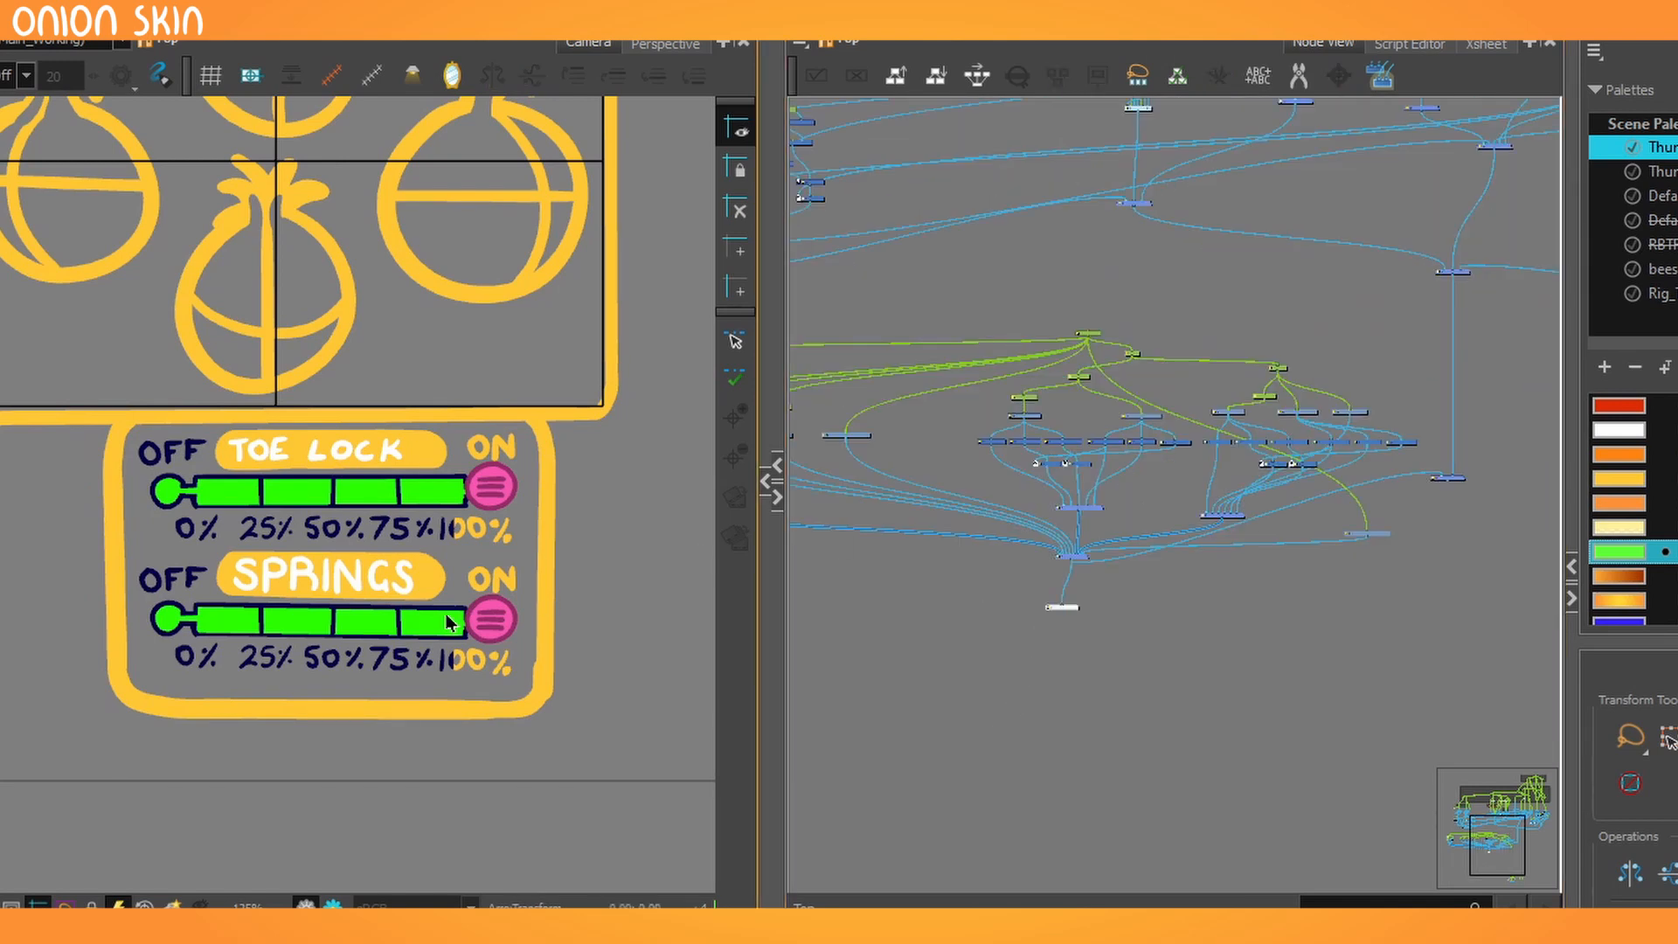
scroll(212, 582, down, 5)
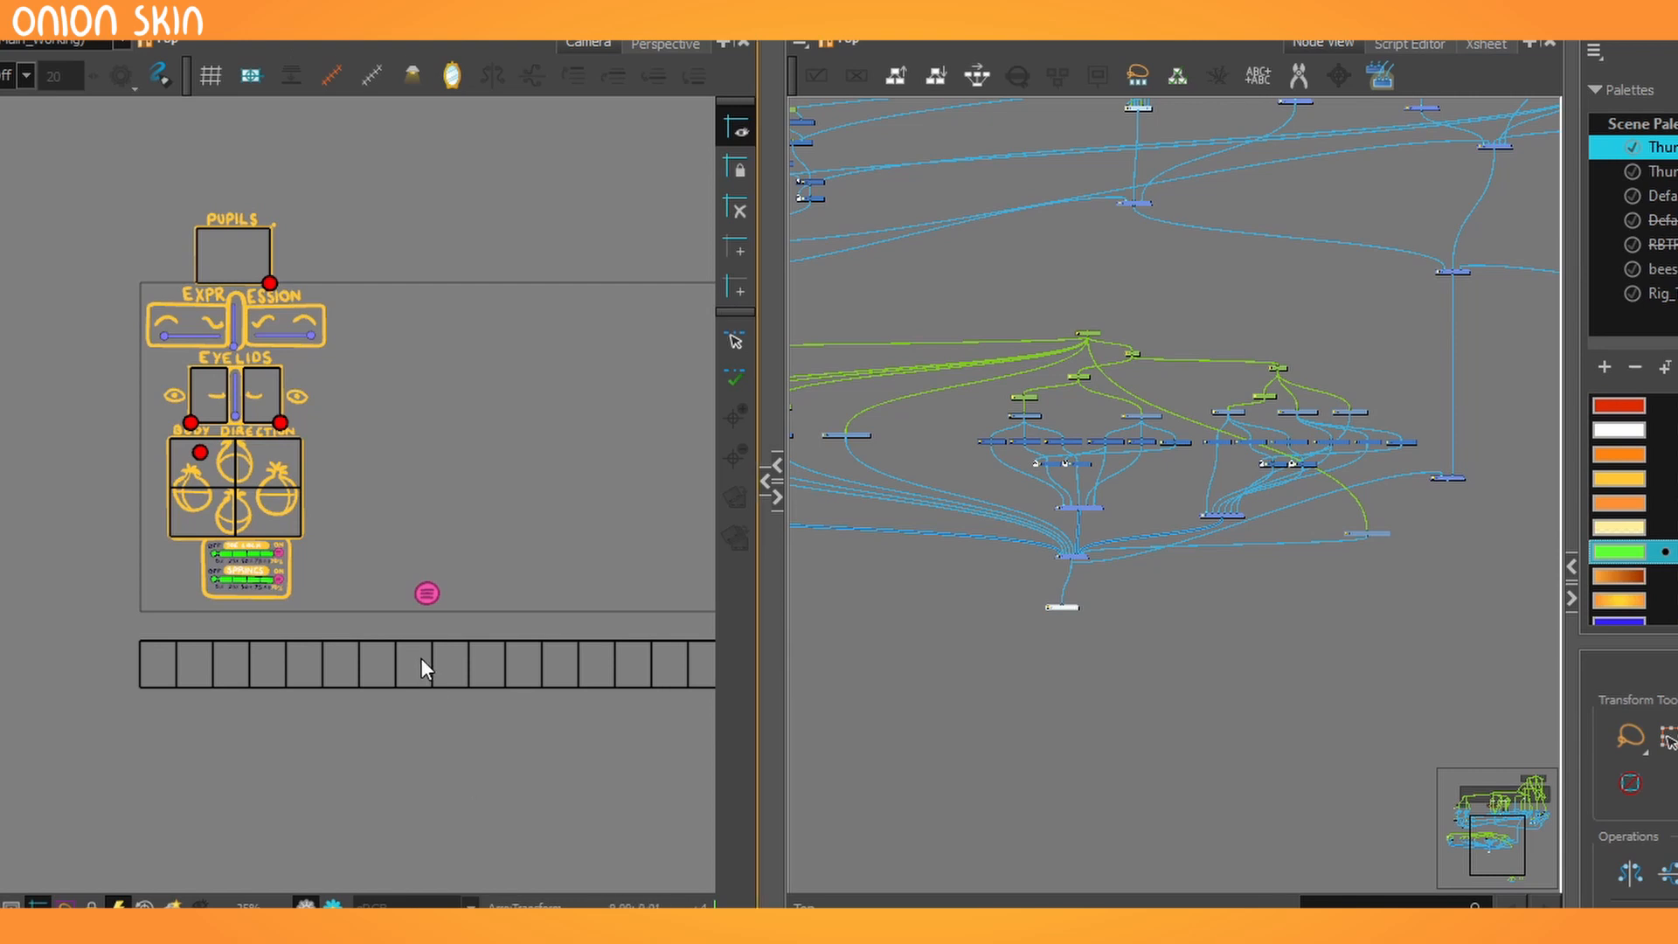
scroll(1291, 616, up, 2)
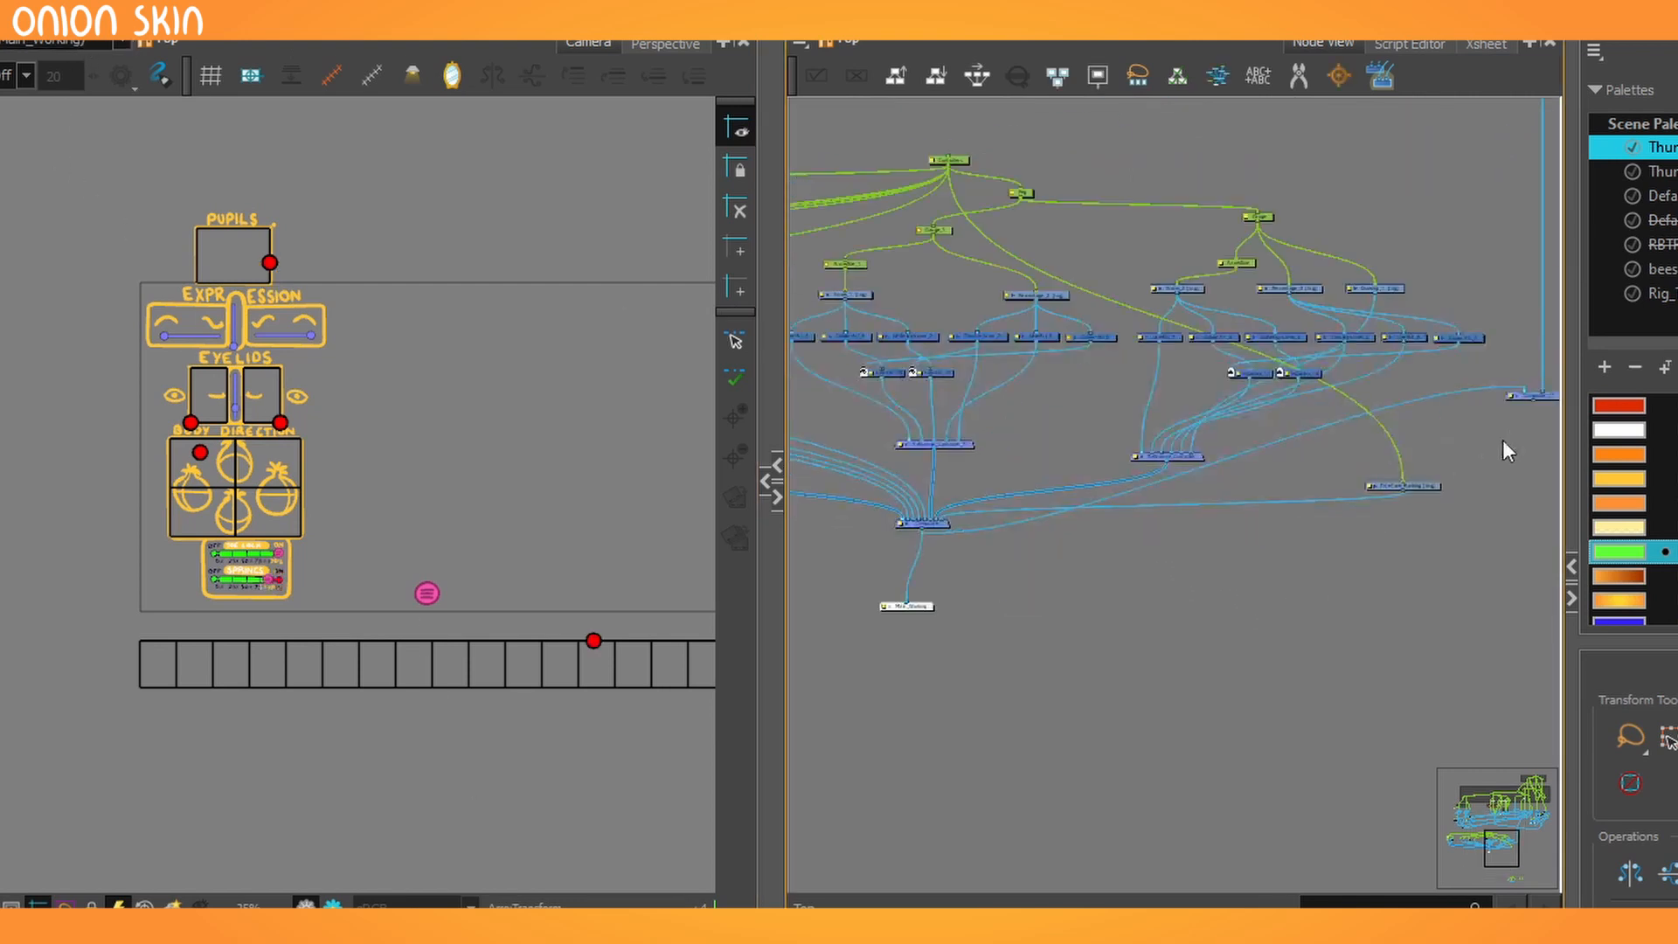
drag(1532, 404, 1026, 717)
drag(1031, 713, 1385, 557)
click(1312, 617)
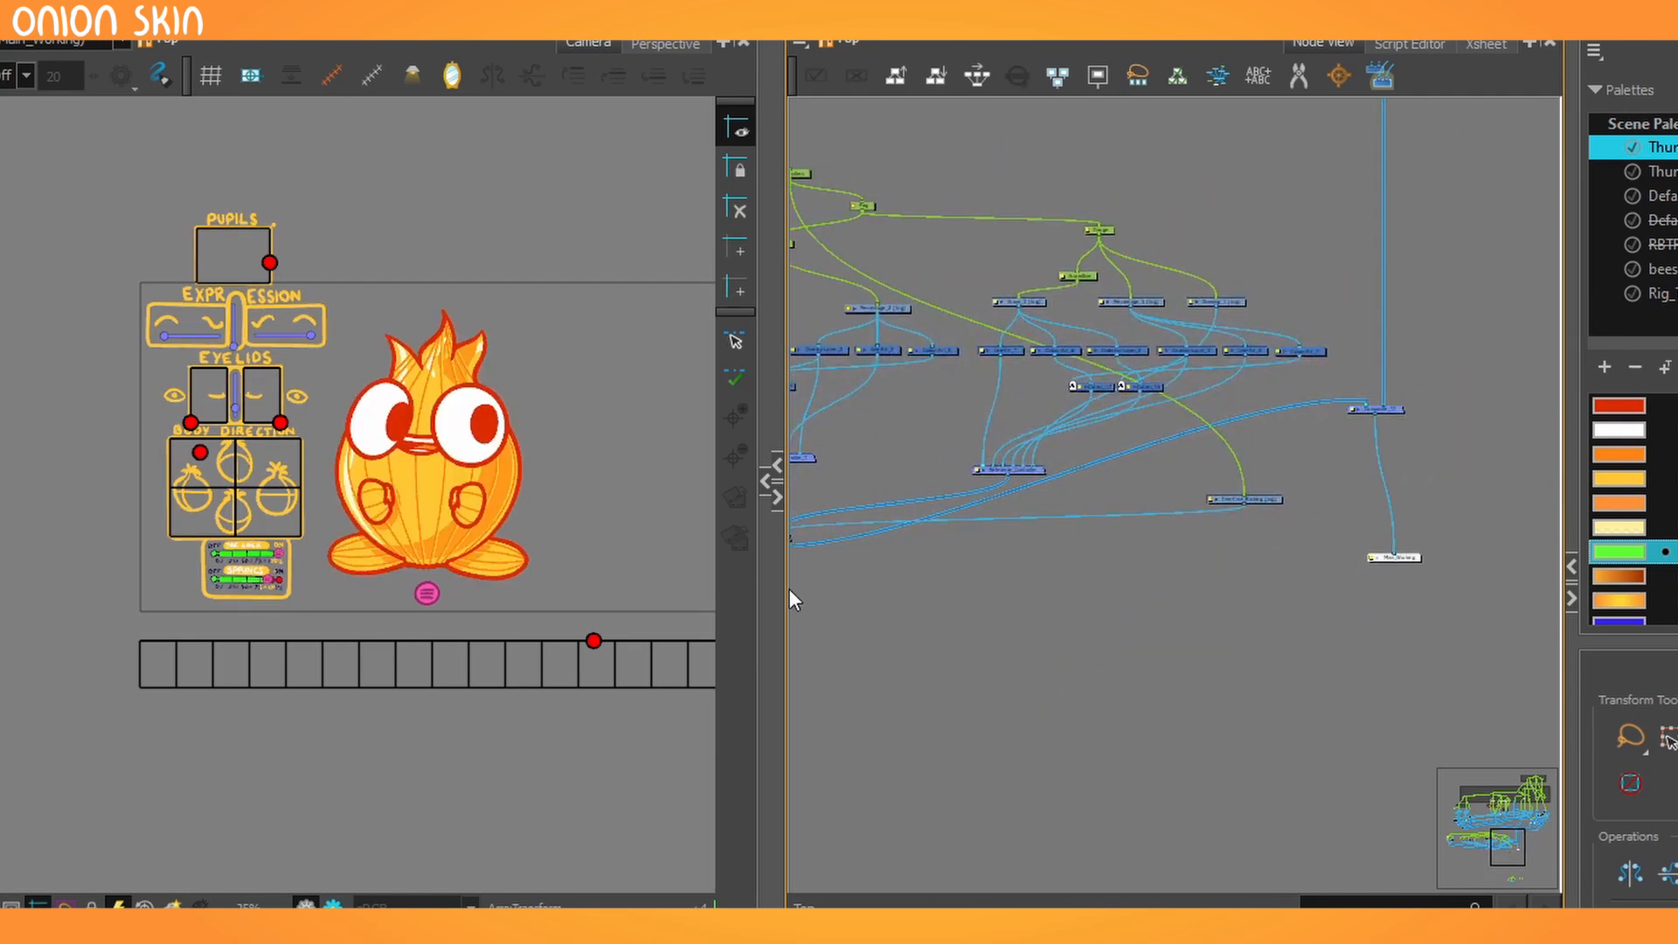
Widen the camera view and frame the onion character together with its controllers.
drag(790, 590, 842, 594)
scroll(737, 666, up, 2)
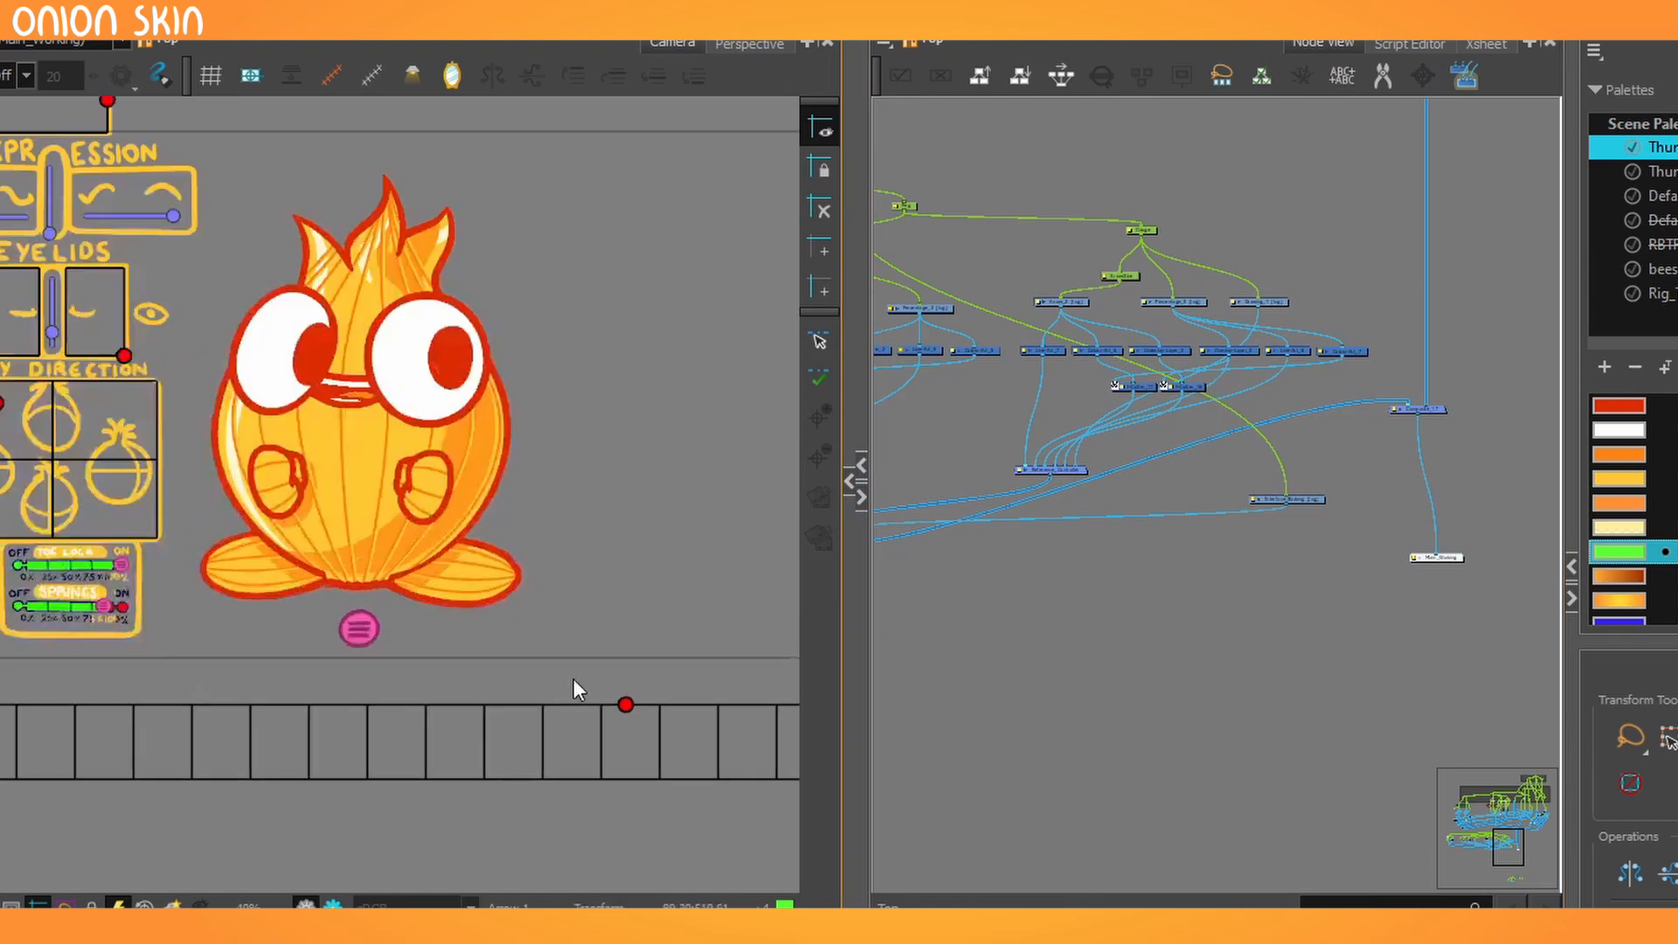
scroll(573, 678, down, 2)
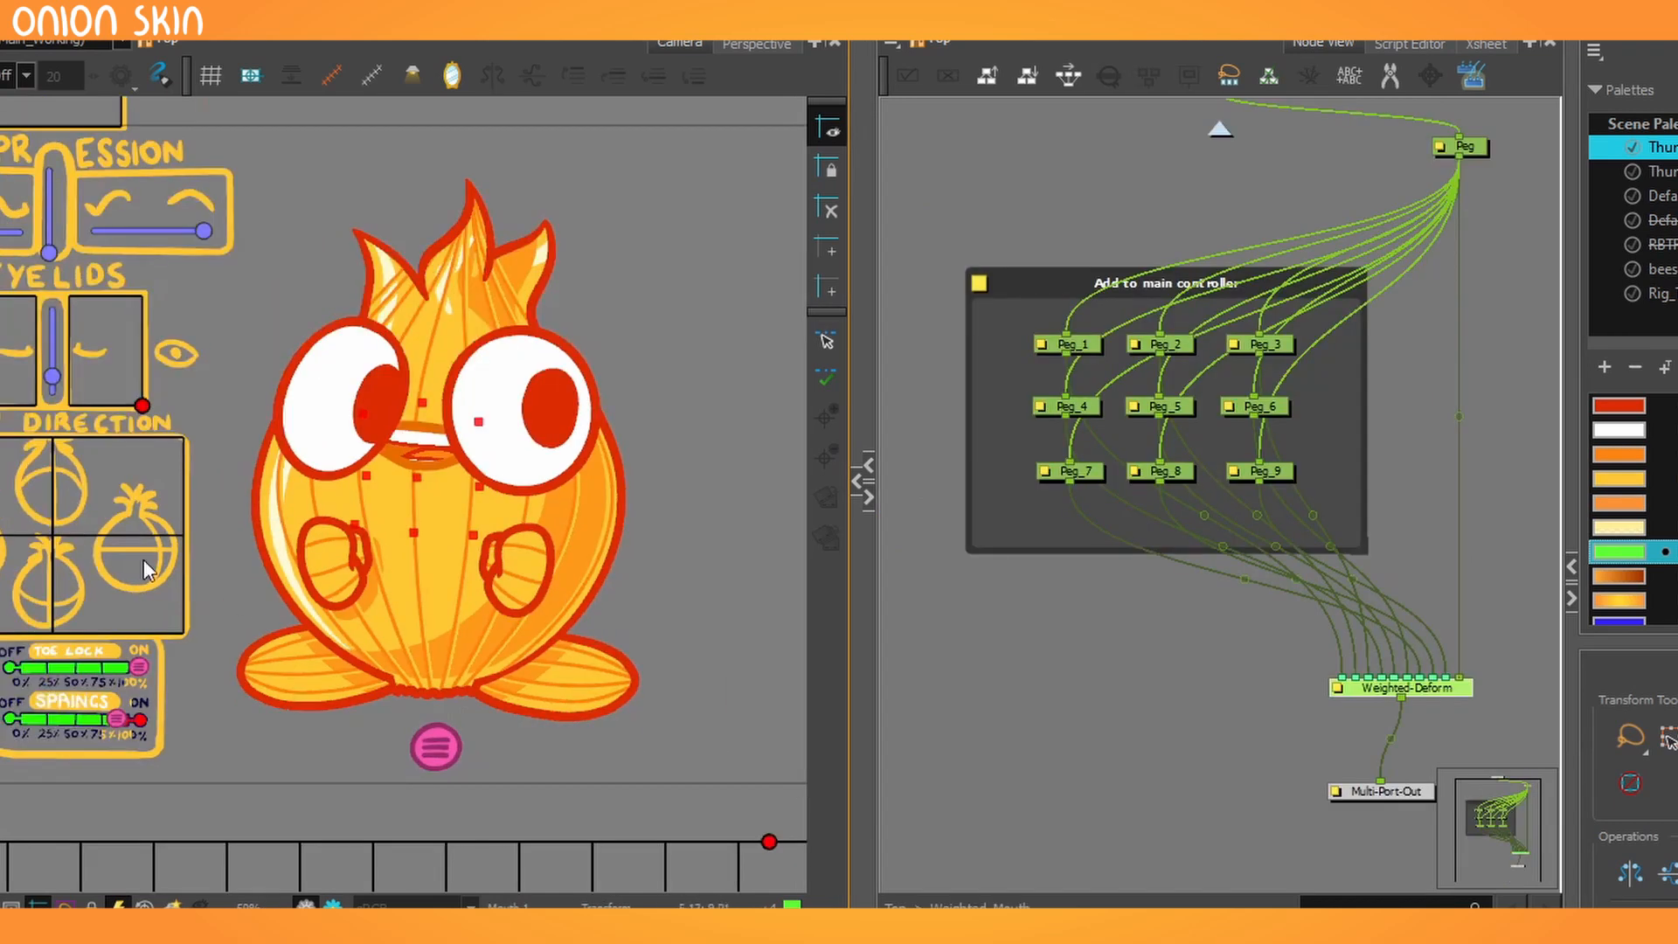
Clear the selection and slide the mouth controller along its strip to show the wide-open mouth.
key(Escape)
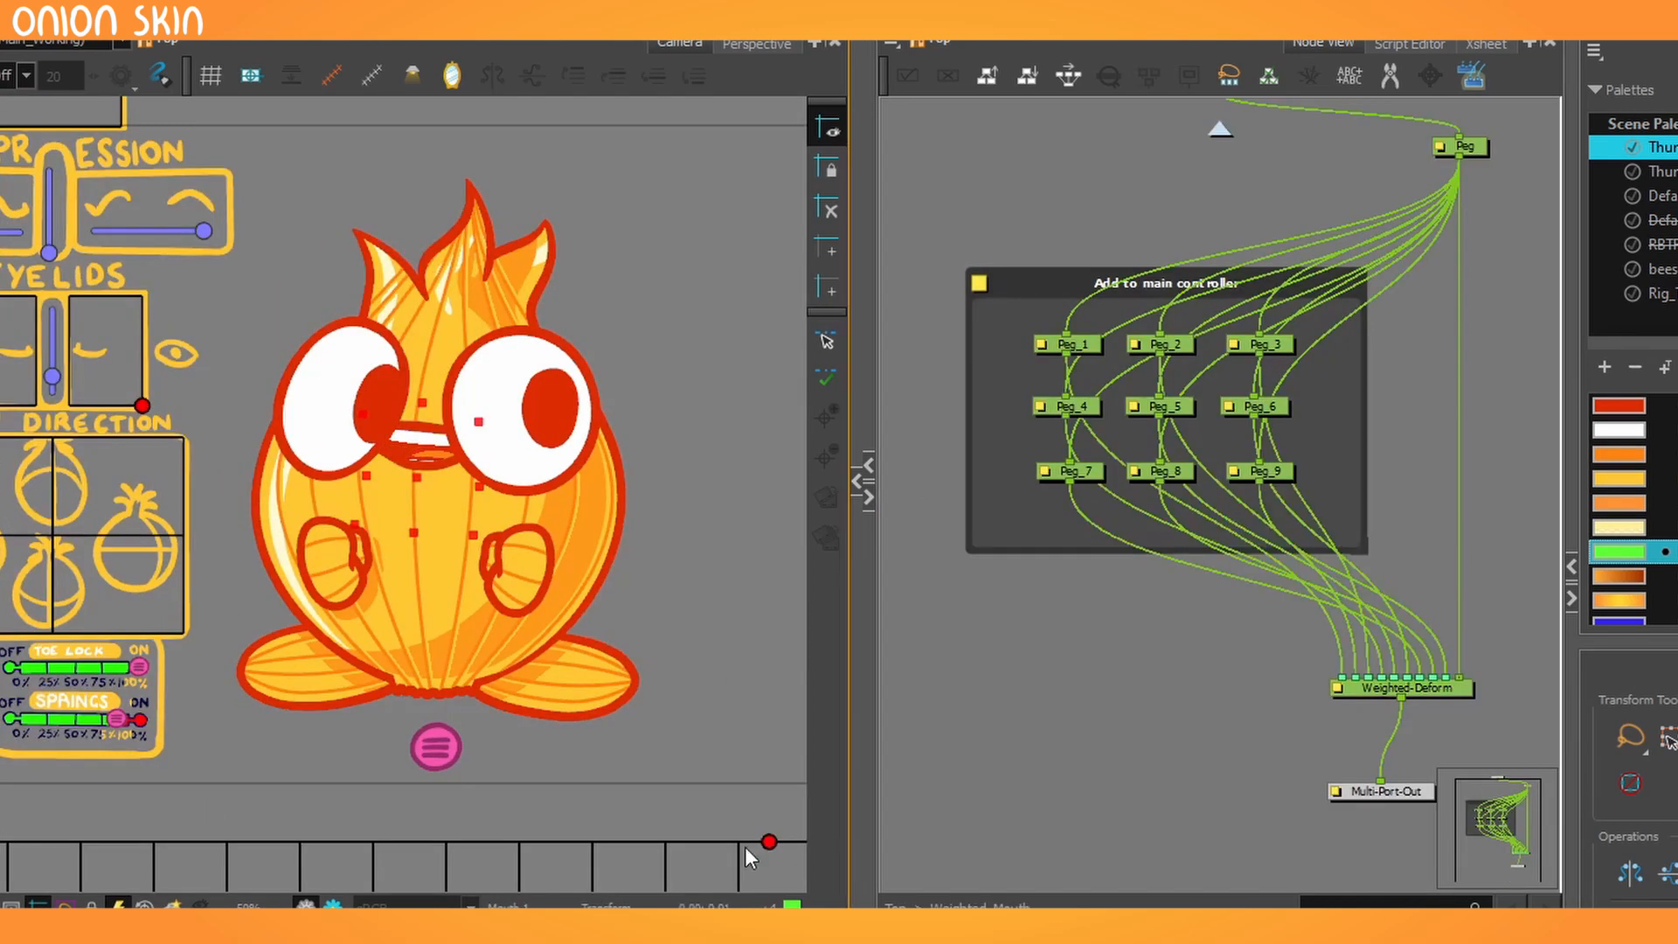
drag(756, 837, 364, 684)
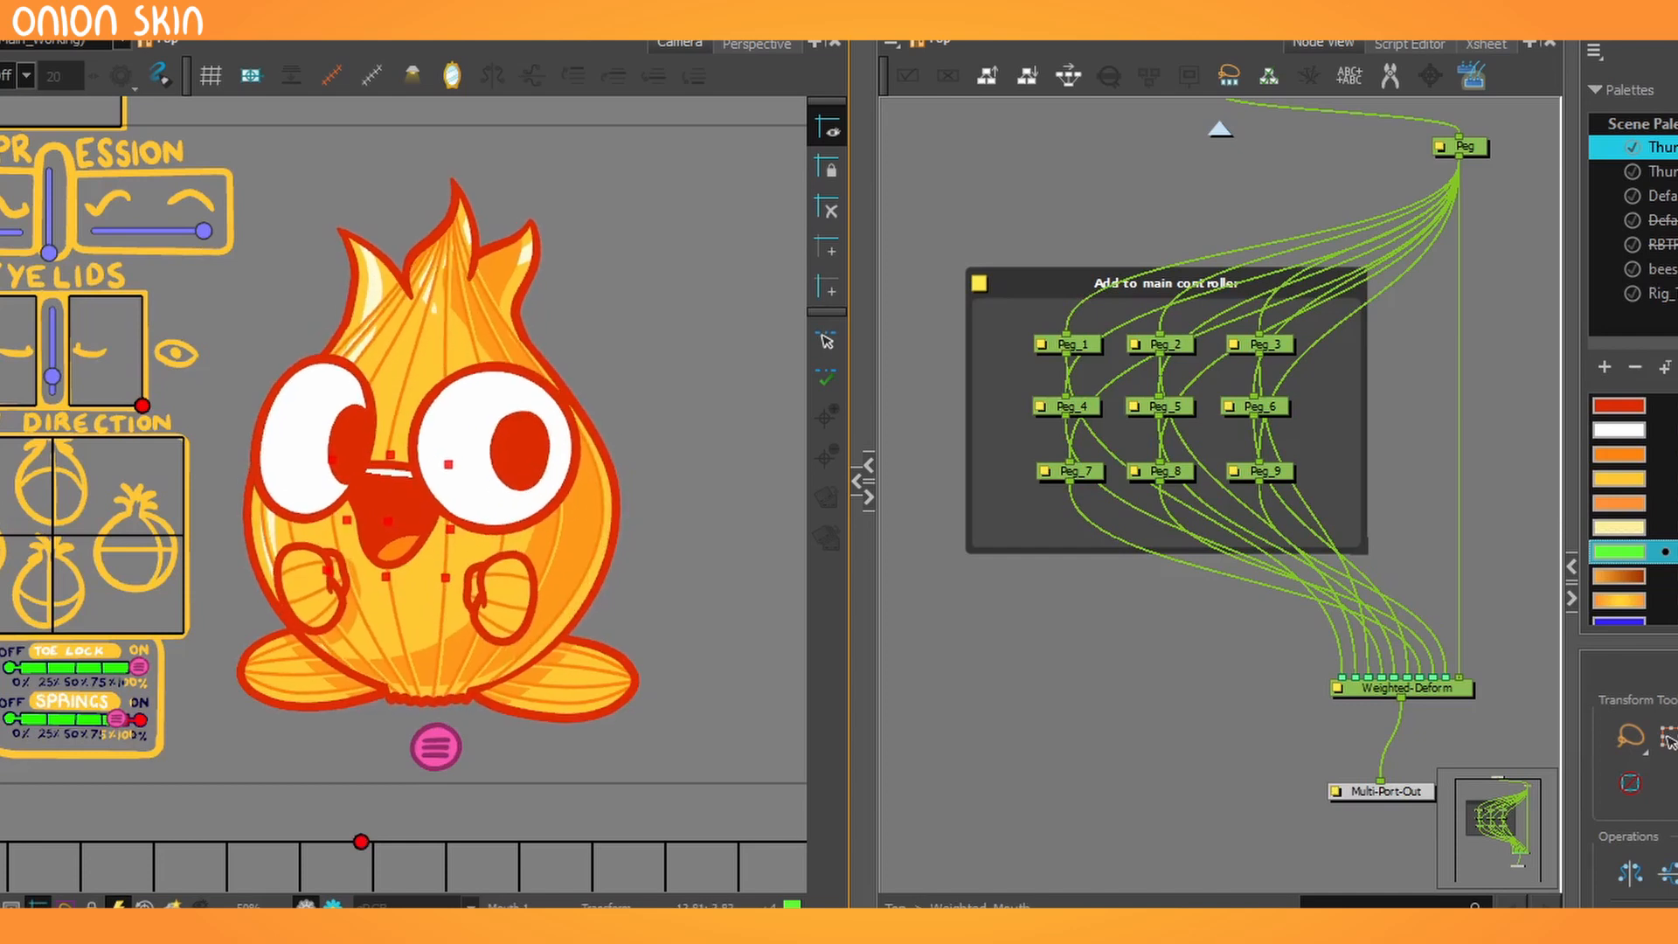
scroll(389, 517, up, 2)
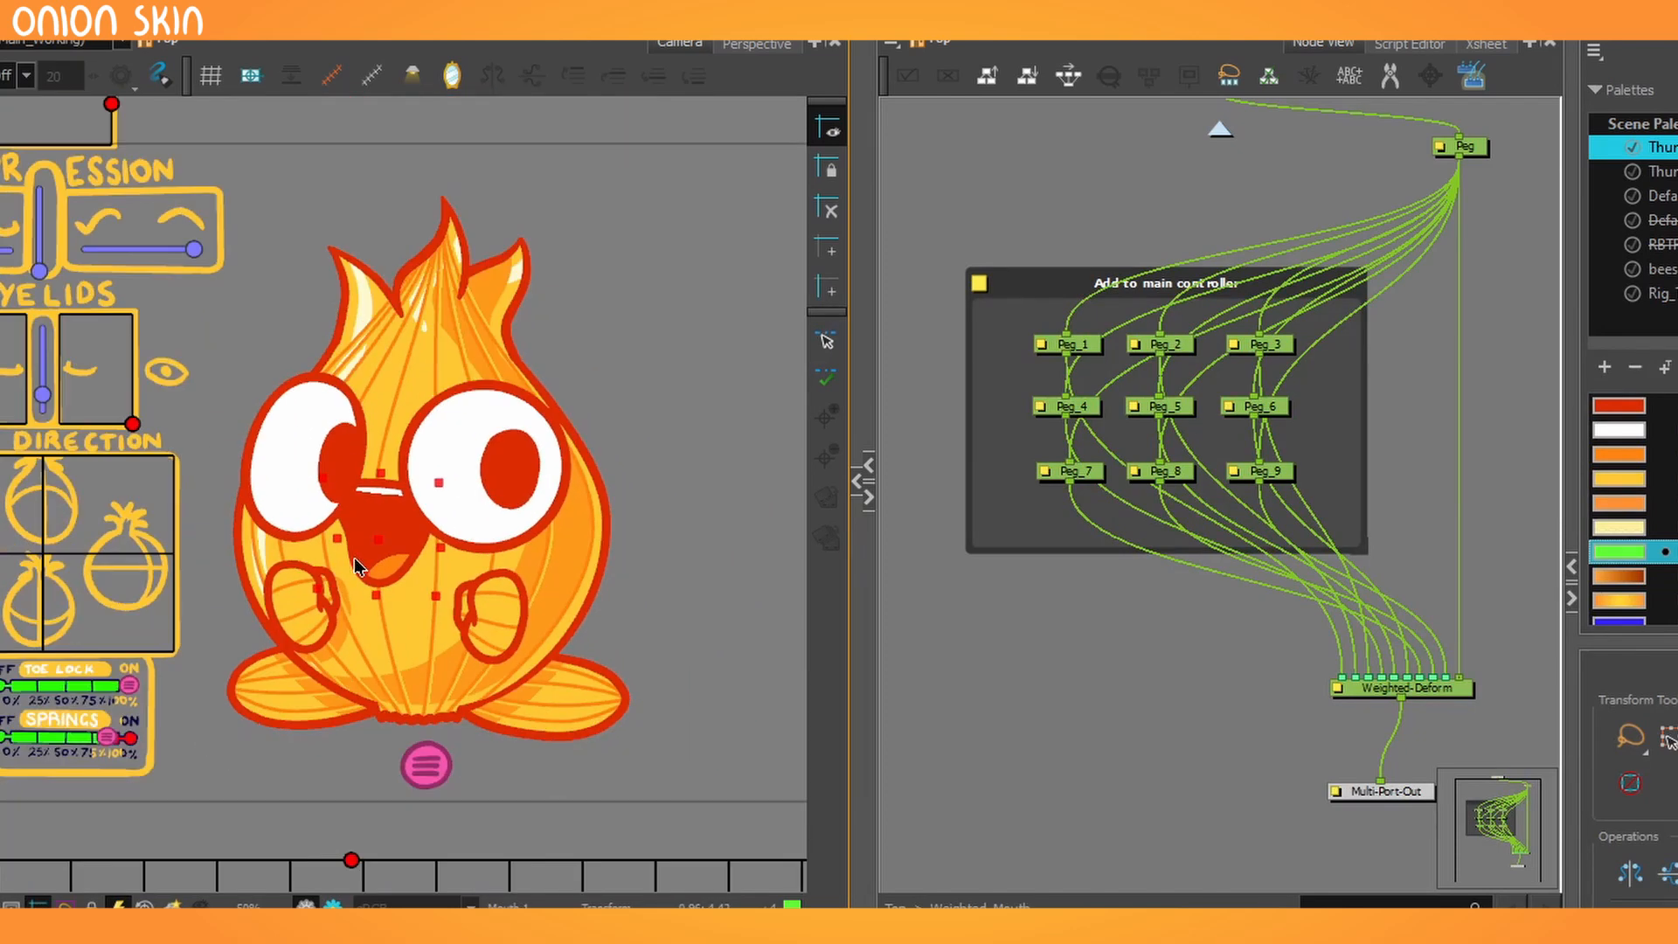
scroll(347, 555, down, 2)
Turn the character with the Body Direction controller, ending at the right-facing onion's top, while keeping the open mouth shape.
drag(321, 586, 392, 592)
drag(2, 540, 510, 551)
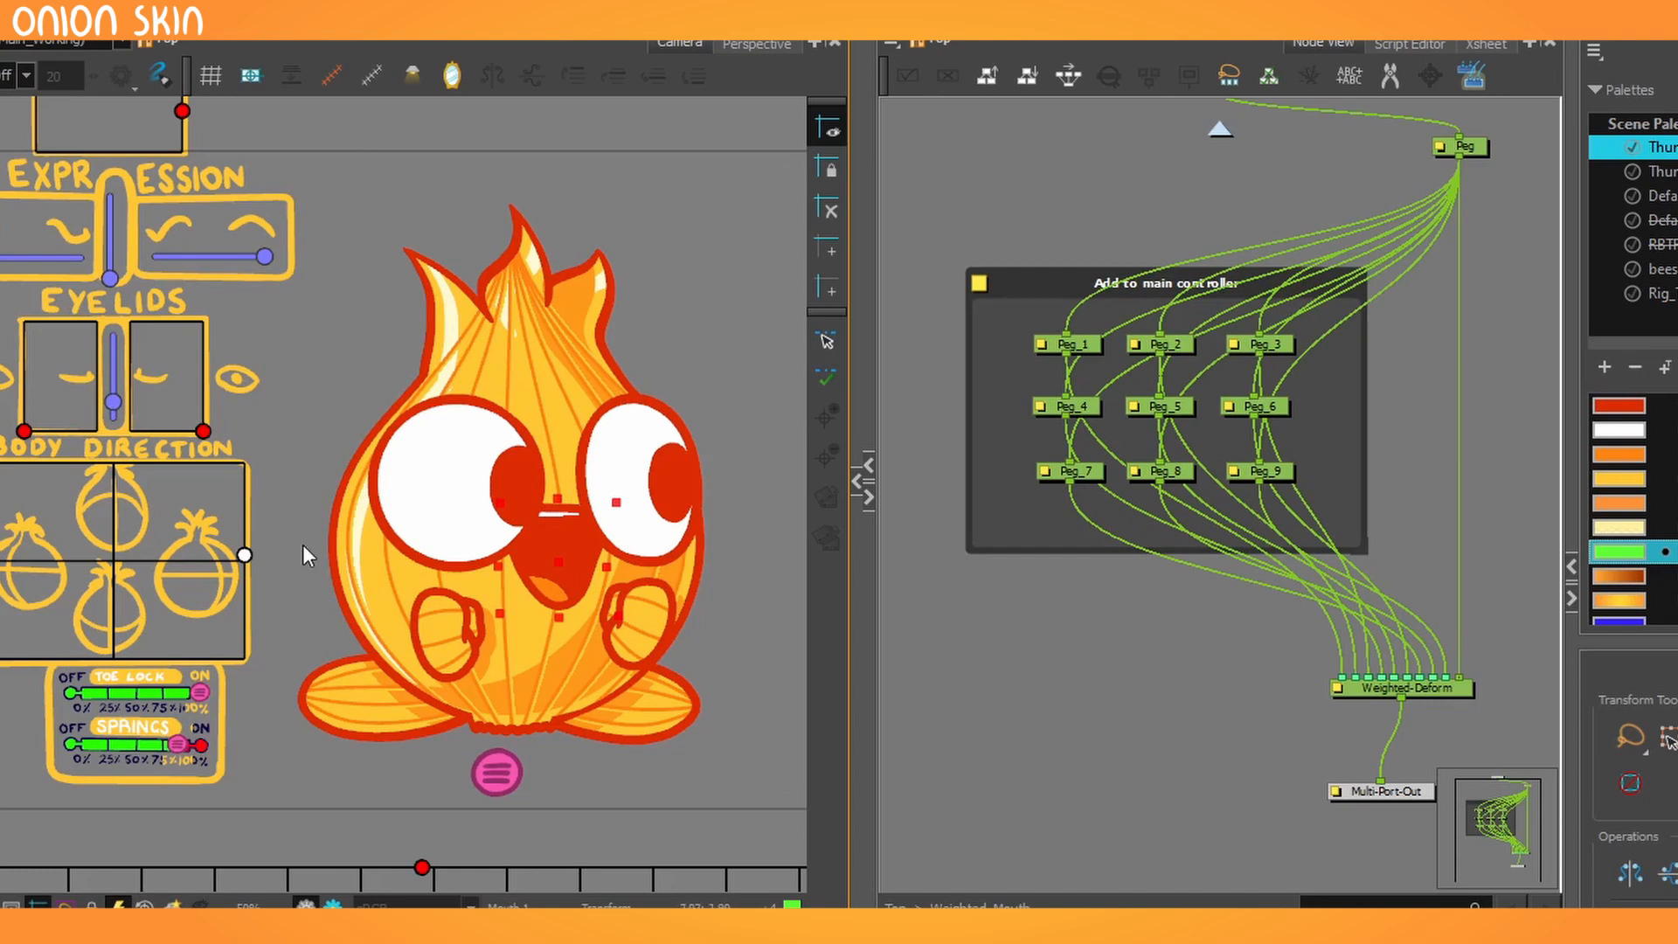
drag(249, 554, 196, 530)
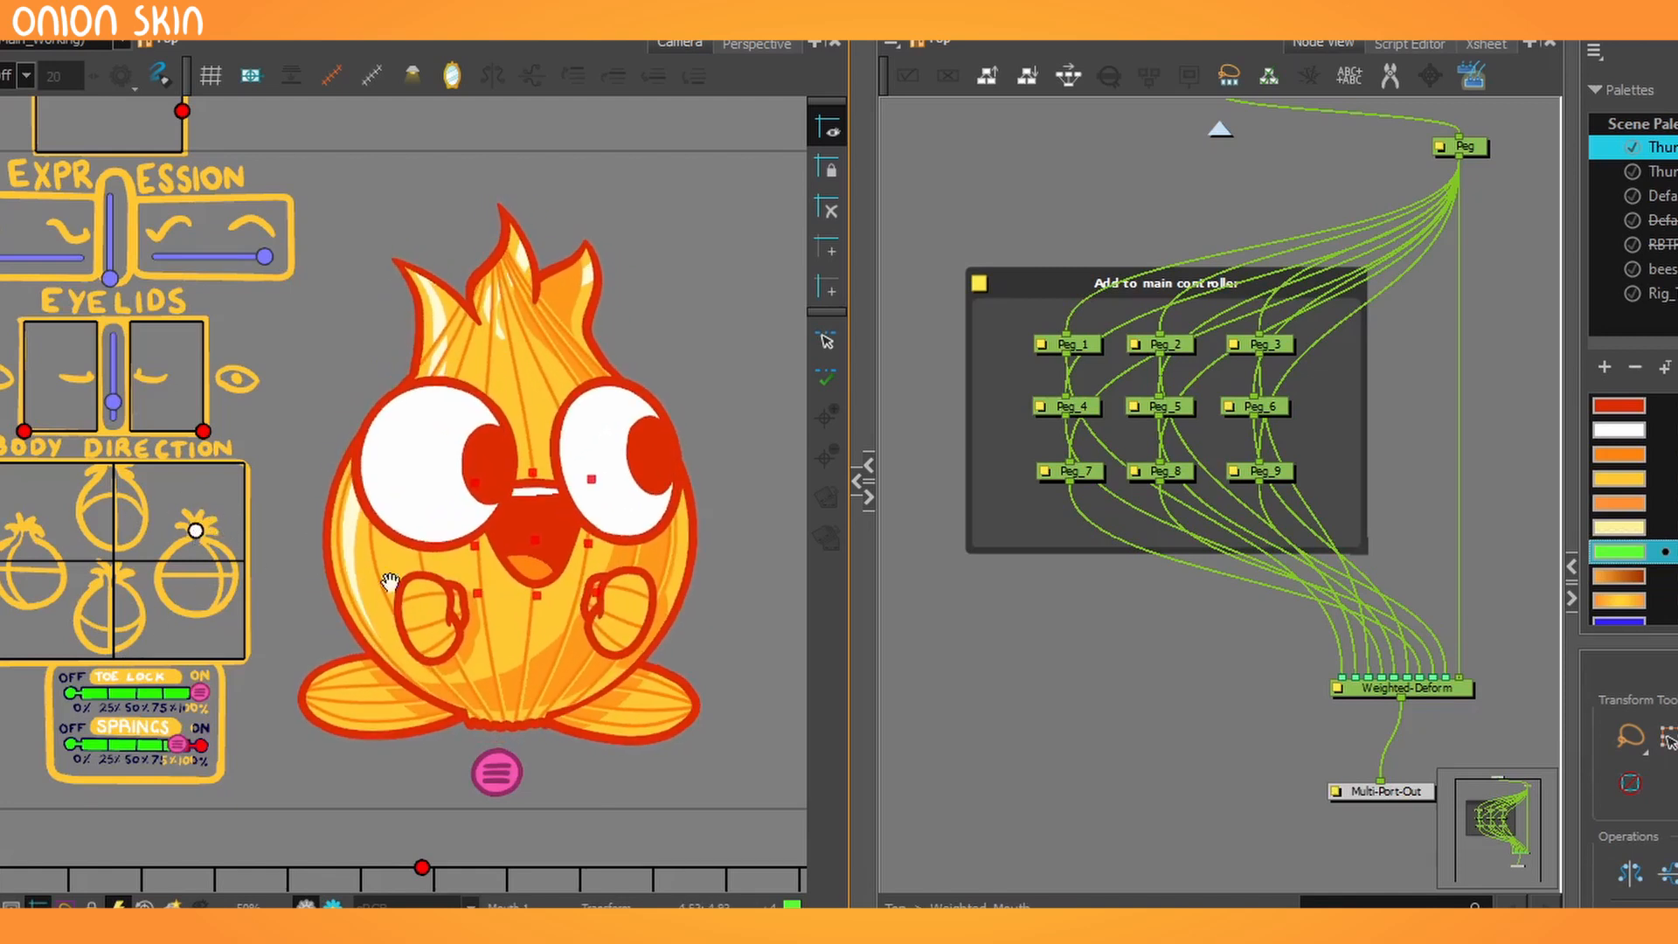
drag(401, 617, 386, 539)
mouse_move(407, 789)
mouse_down()
mouse_move(374, 831)
mouse_move(264, 845)
mouse_move(349, 780)
mouse_move(420, 774)
mouse_up()
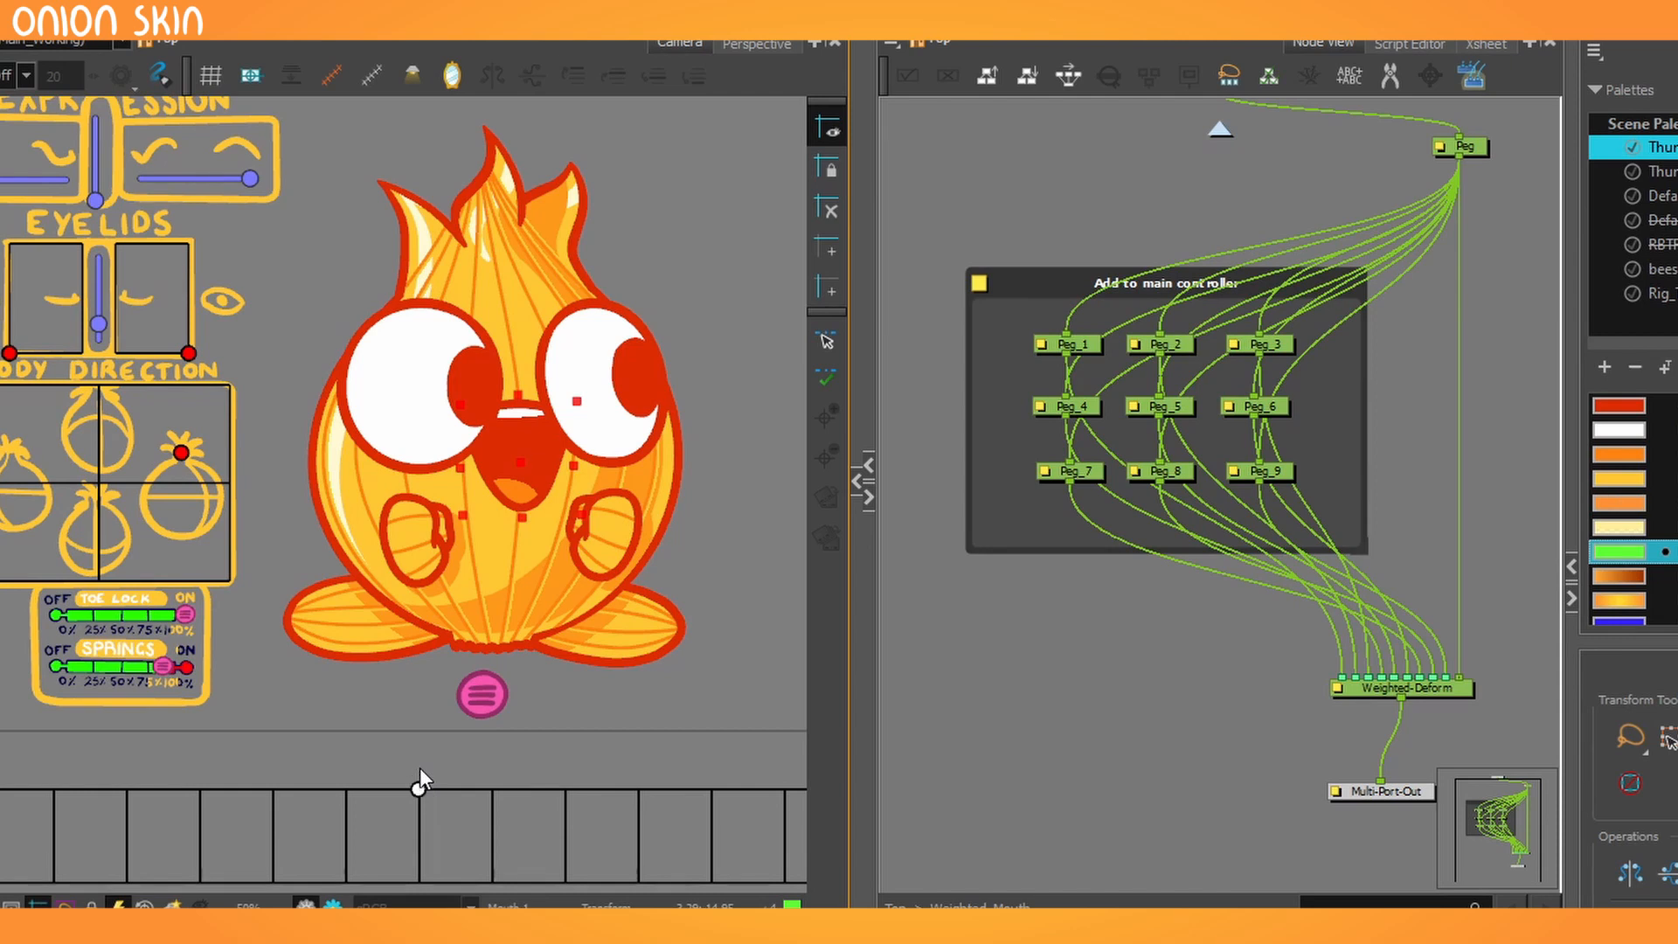
Examine Peg_1 to Peg_9 in the "Add to main controller" backdrop and how they feed the Weighted-Deform node.
scroll(1047, 353, up, 2)
drag(991, 244, 1372, 598)
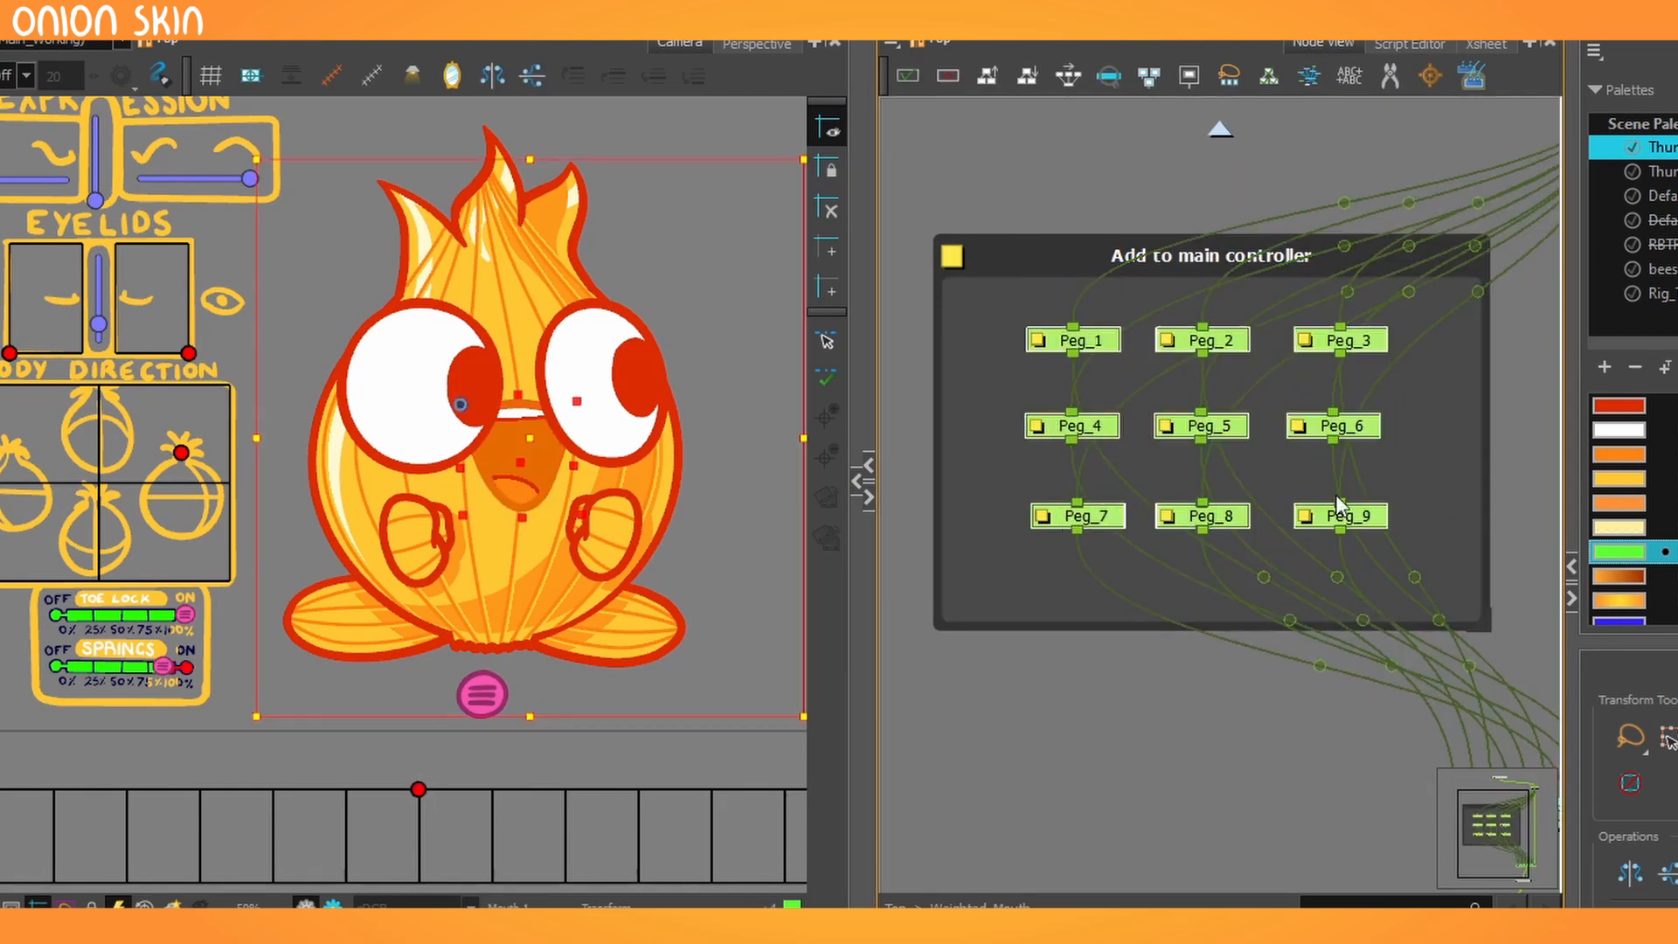
scroll(542, 406, up, 3)
scroll(542, 407, down, 2)
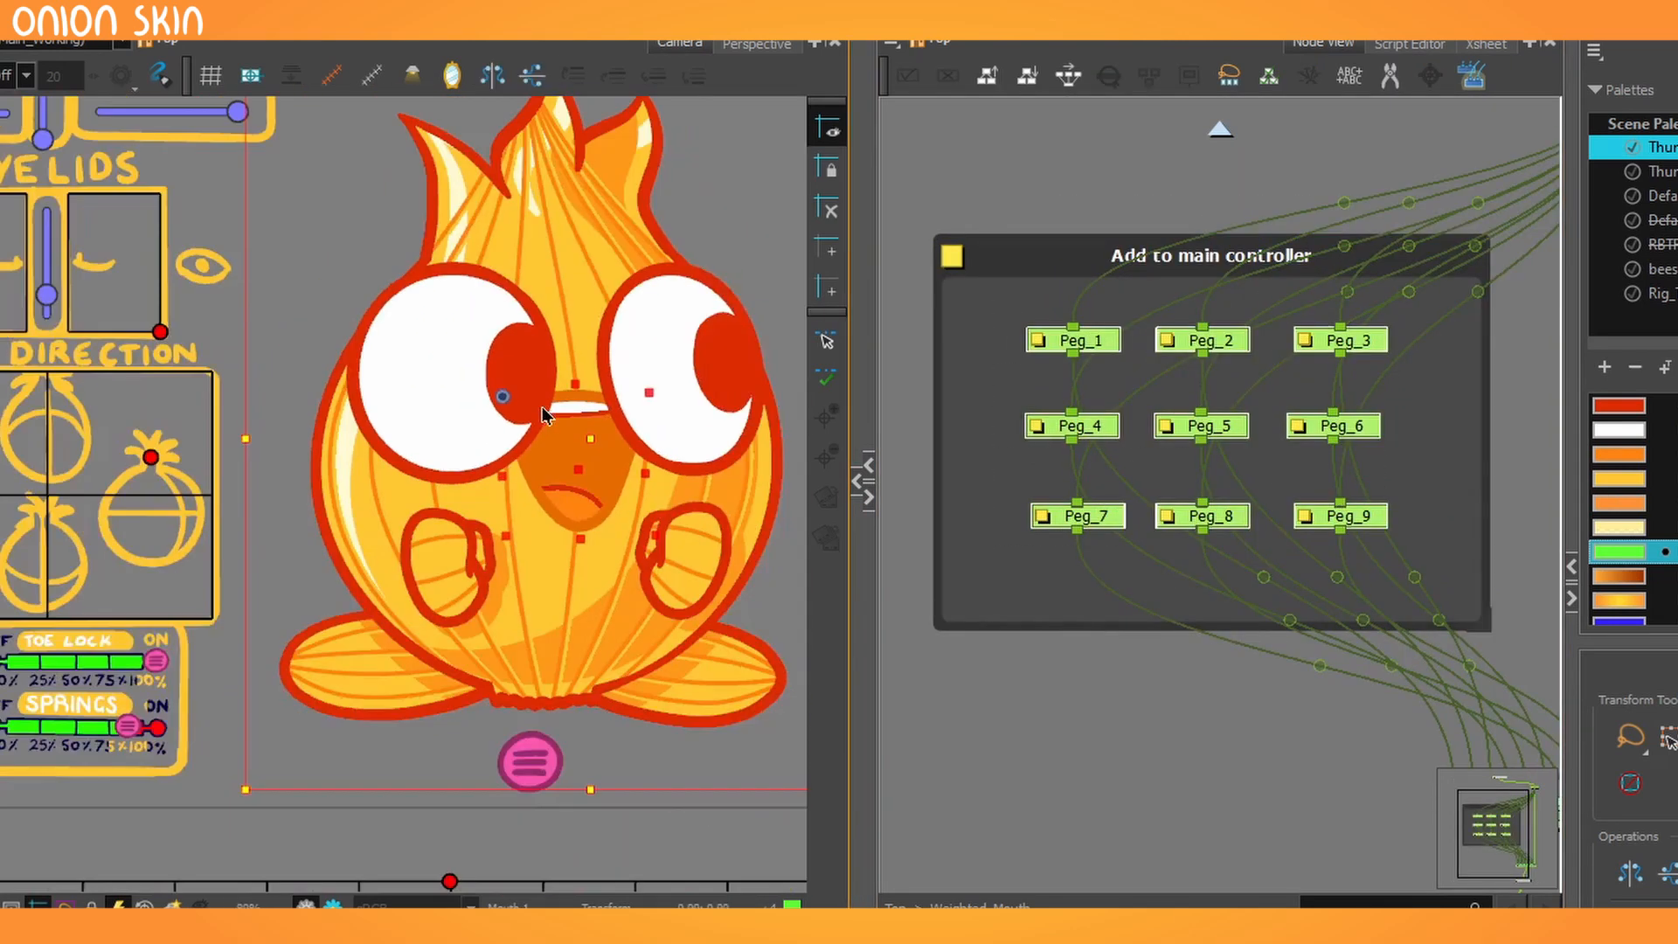
click(1246, 695)
drag(1243, 725, 1082, 633)
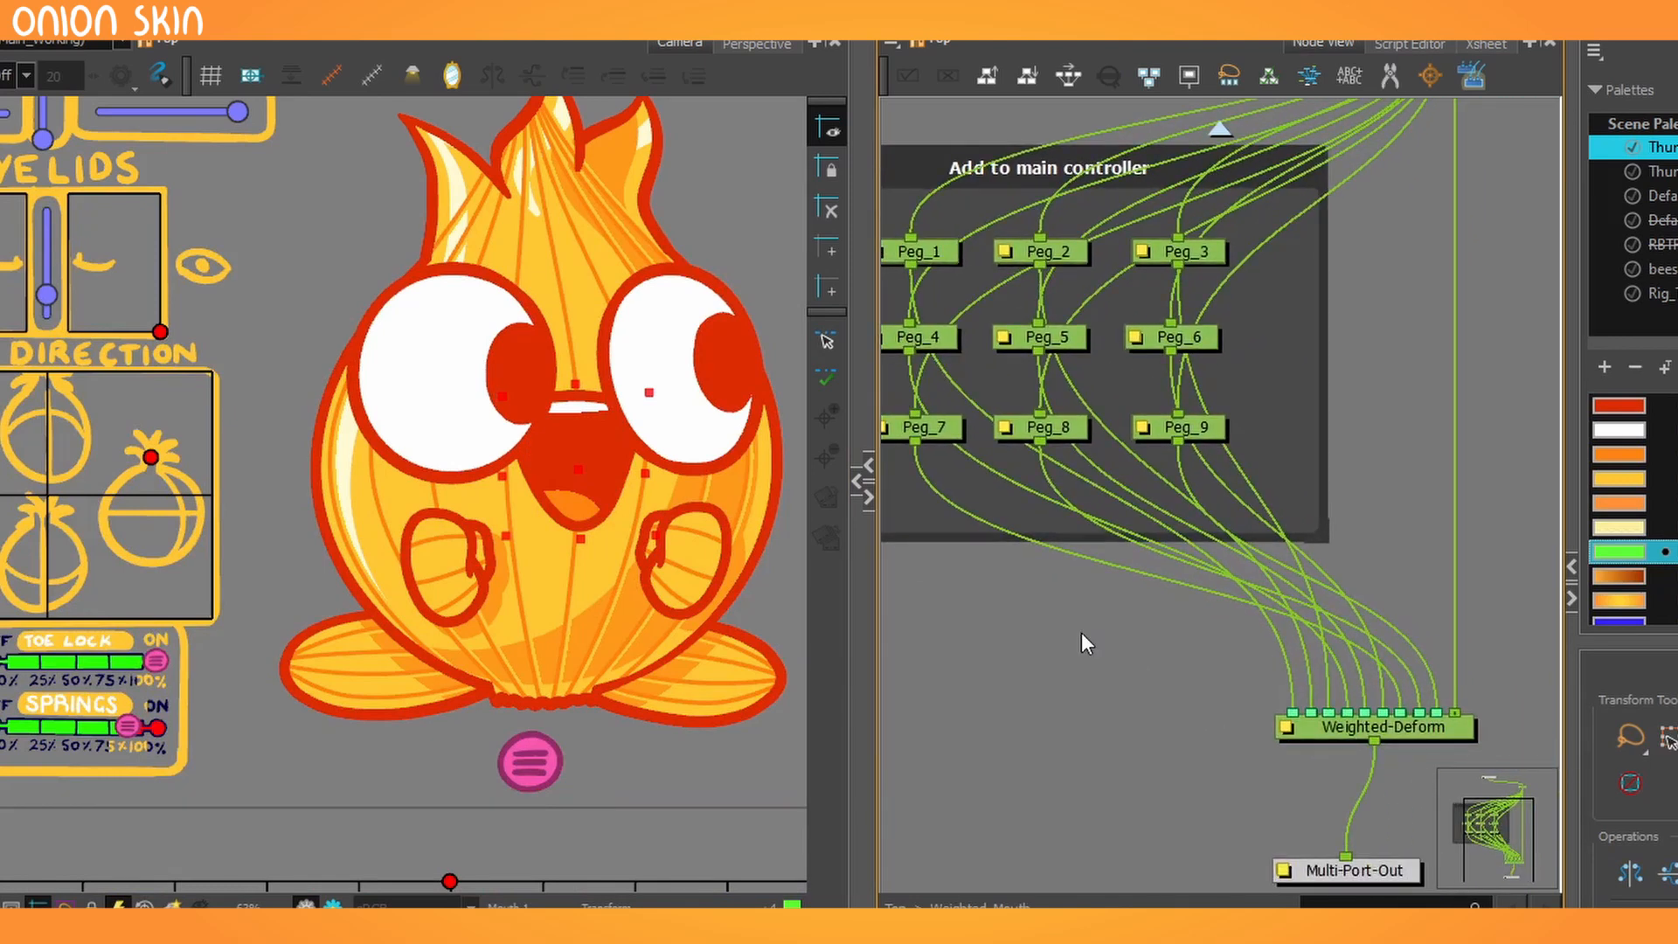
scroll(1082, 633, down, 2)
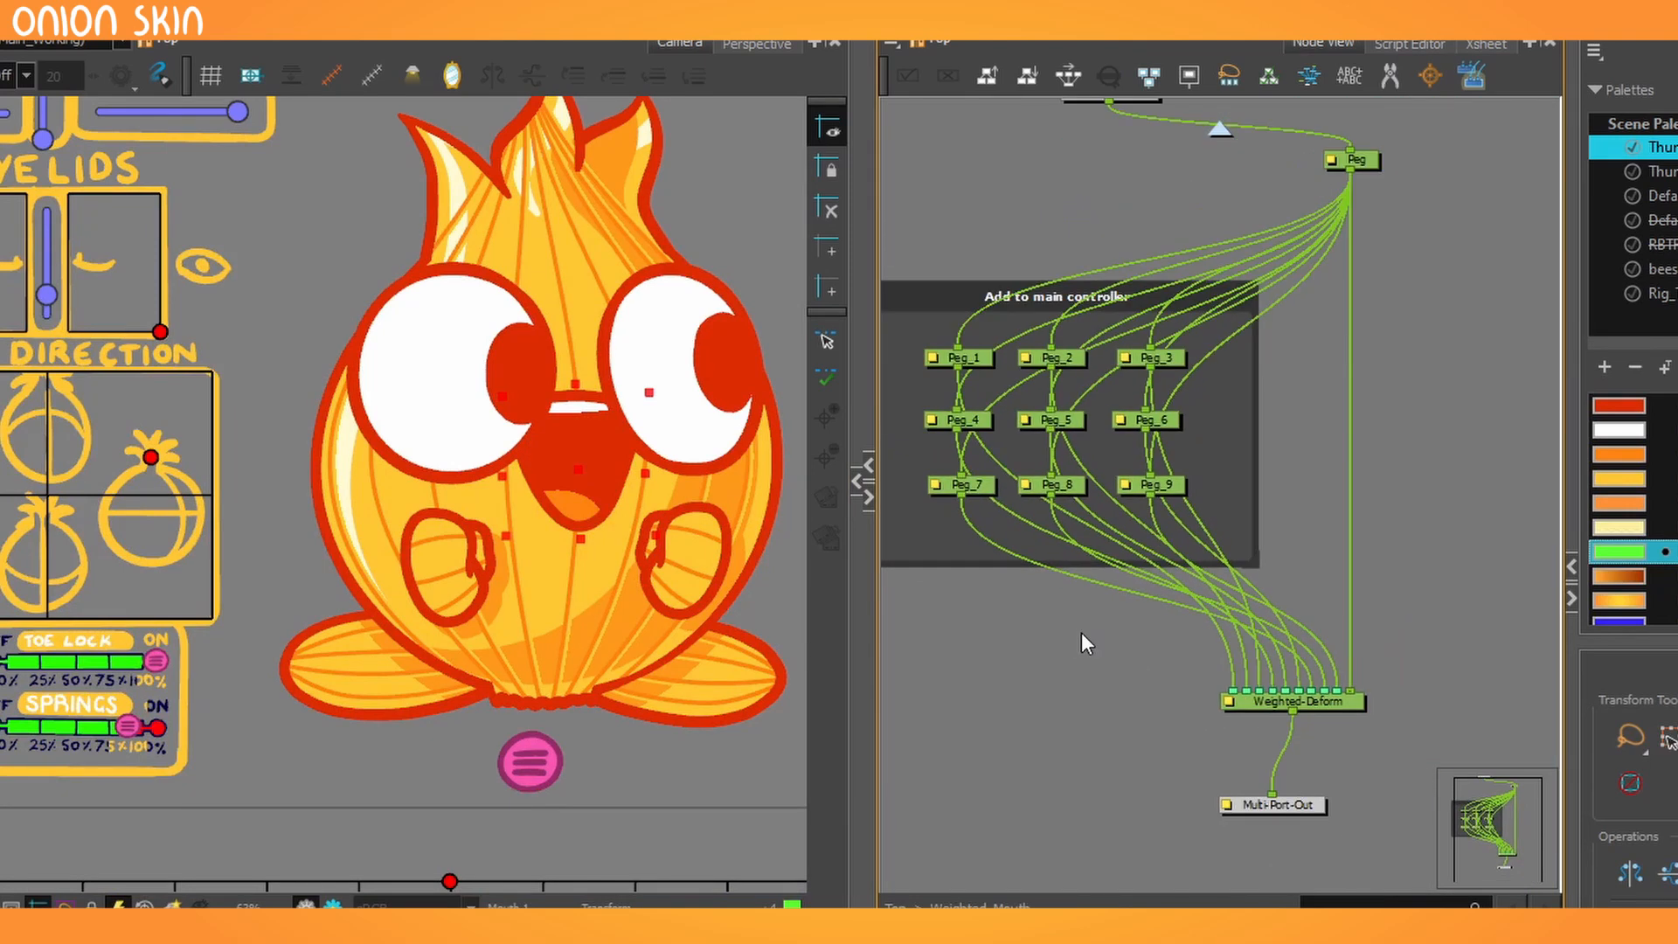
scroll(511, 725, down, 2)
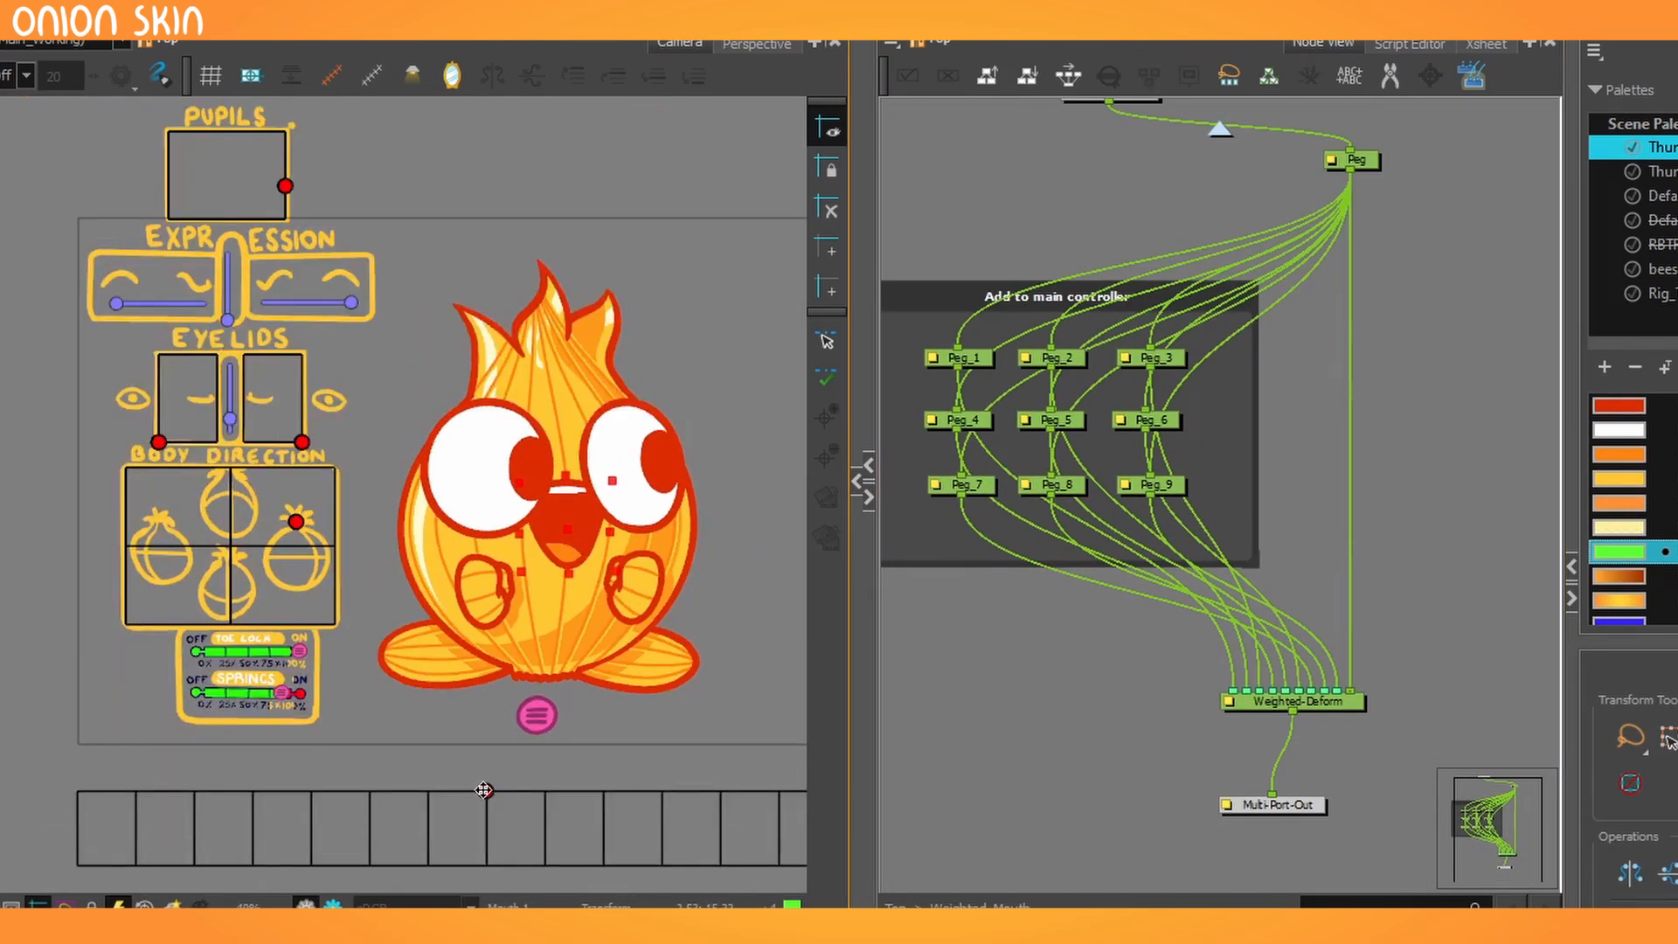
Slide the mouth controller to the closed toothy grin and preview the mouth in Render View.
drag(483, 789, 199, 723)
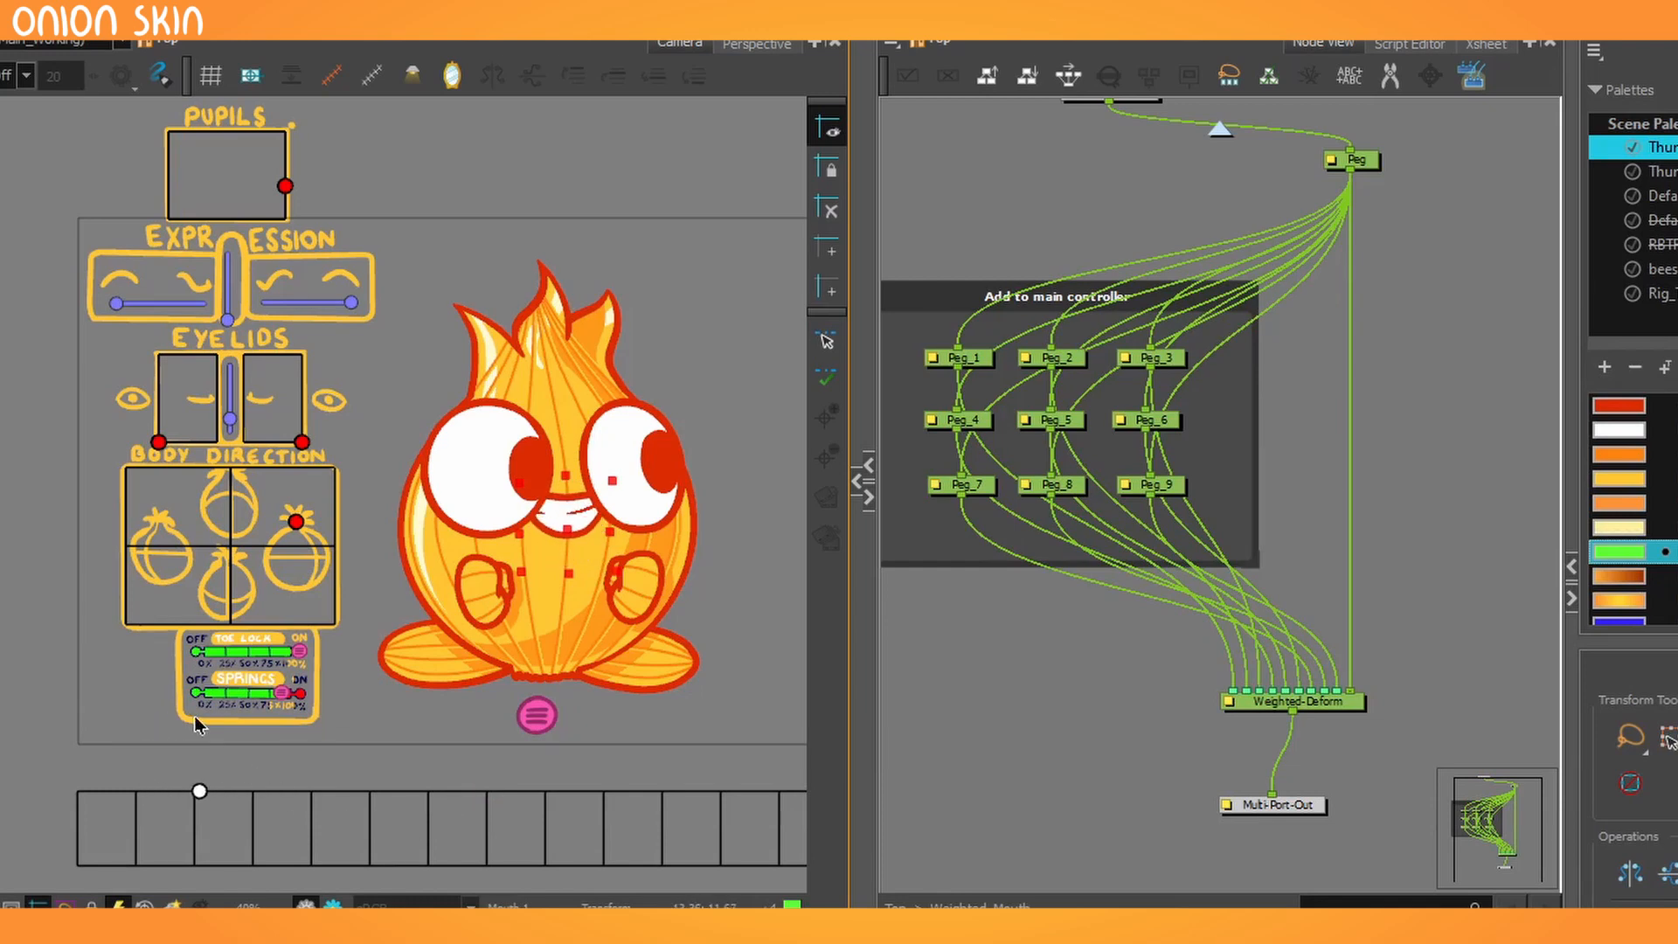
scroll(644, 619, up, 2)
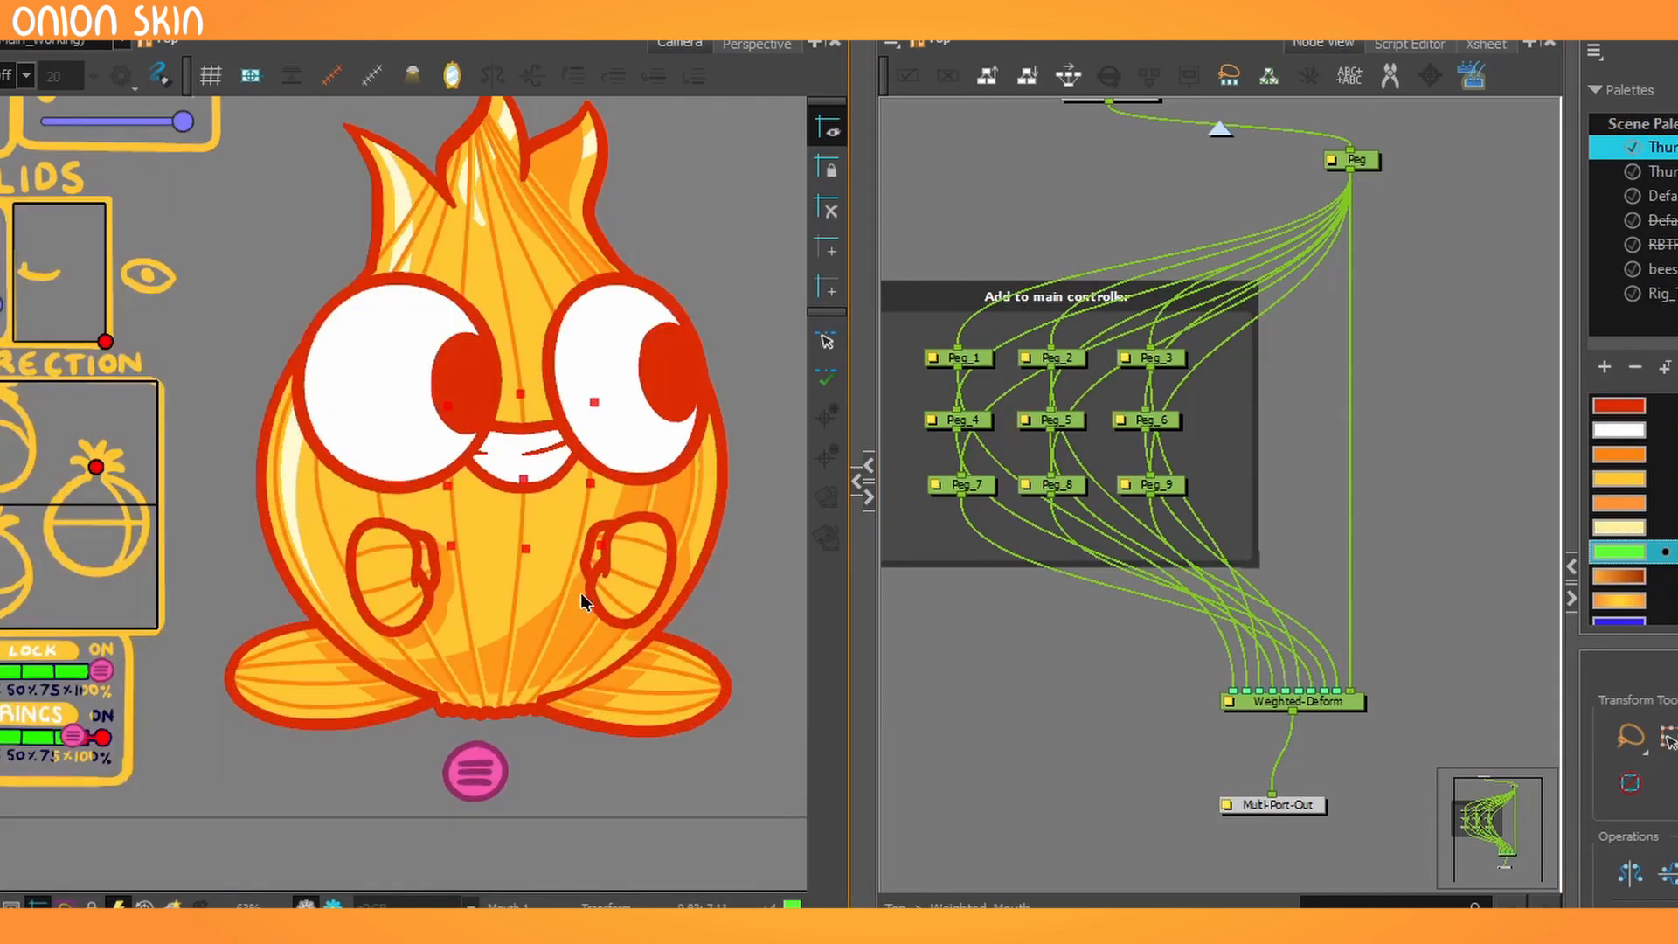
click(335, 904)
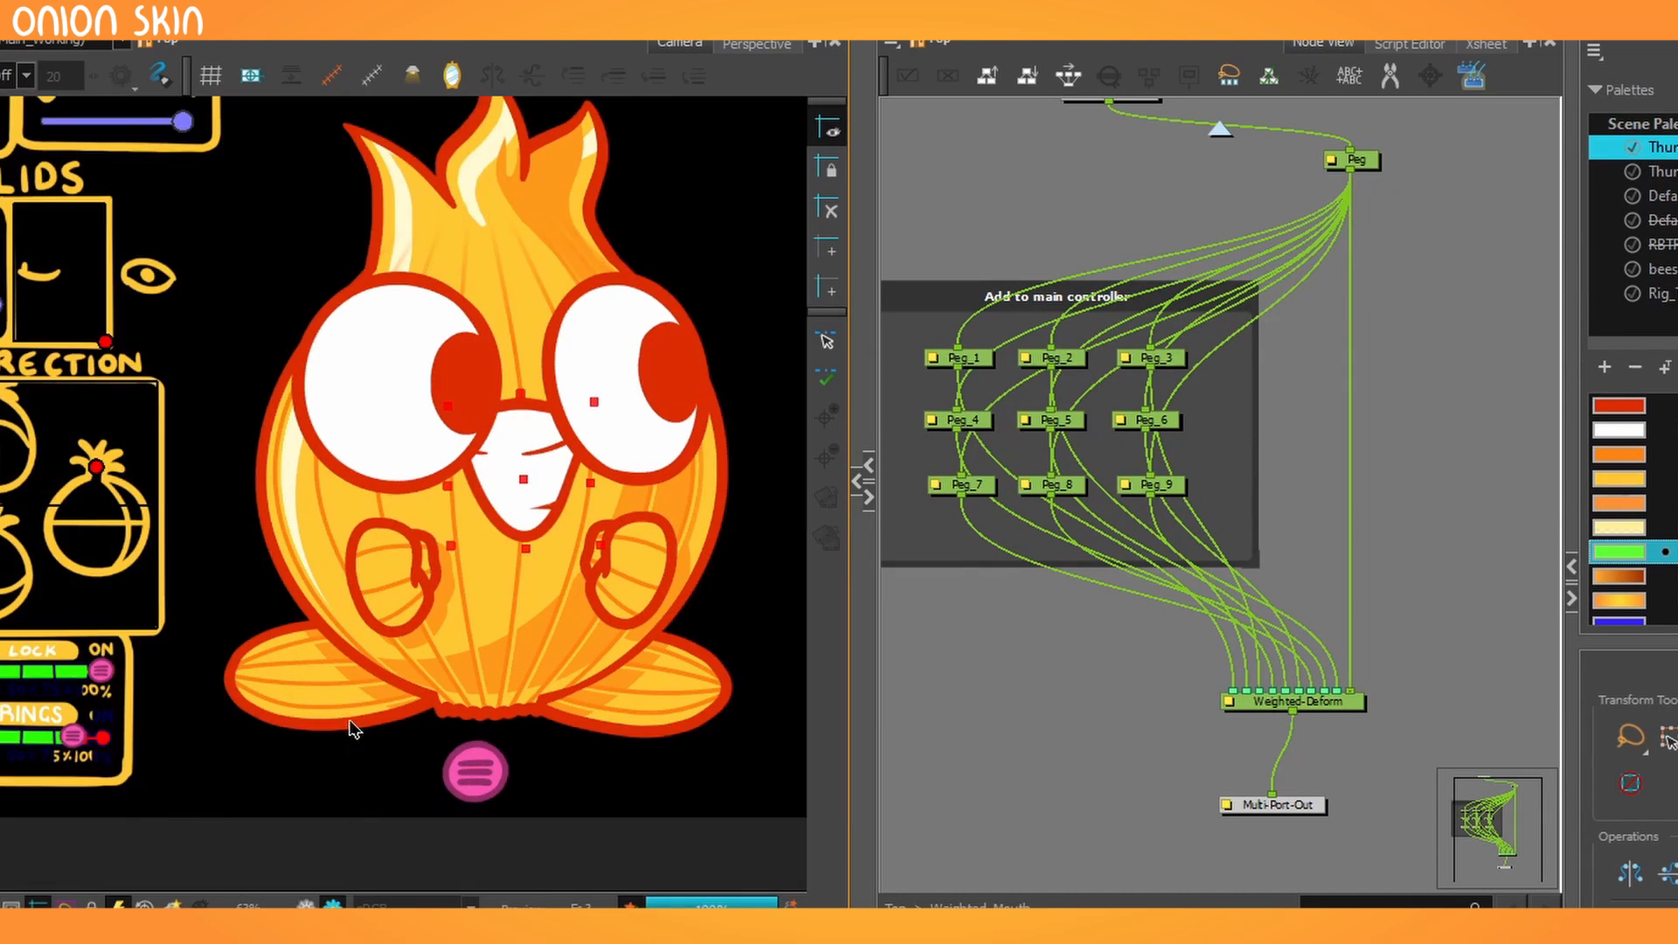
scroll(352, 727, down, 2)
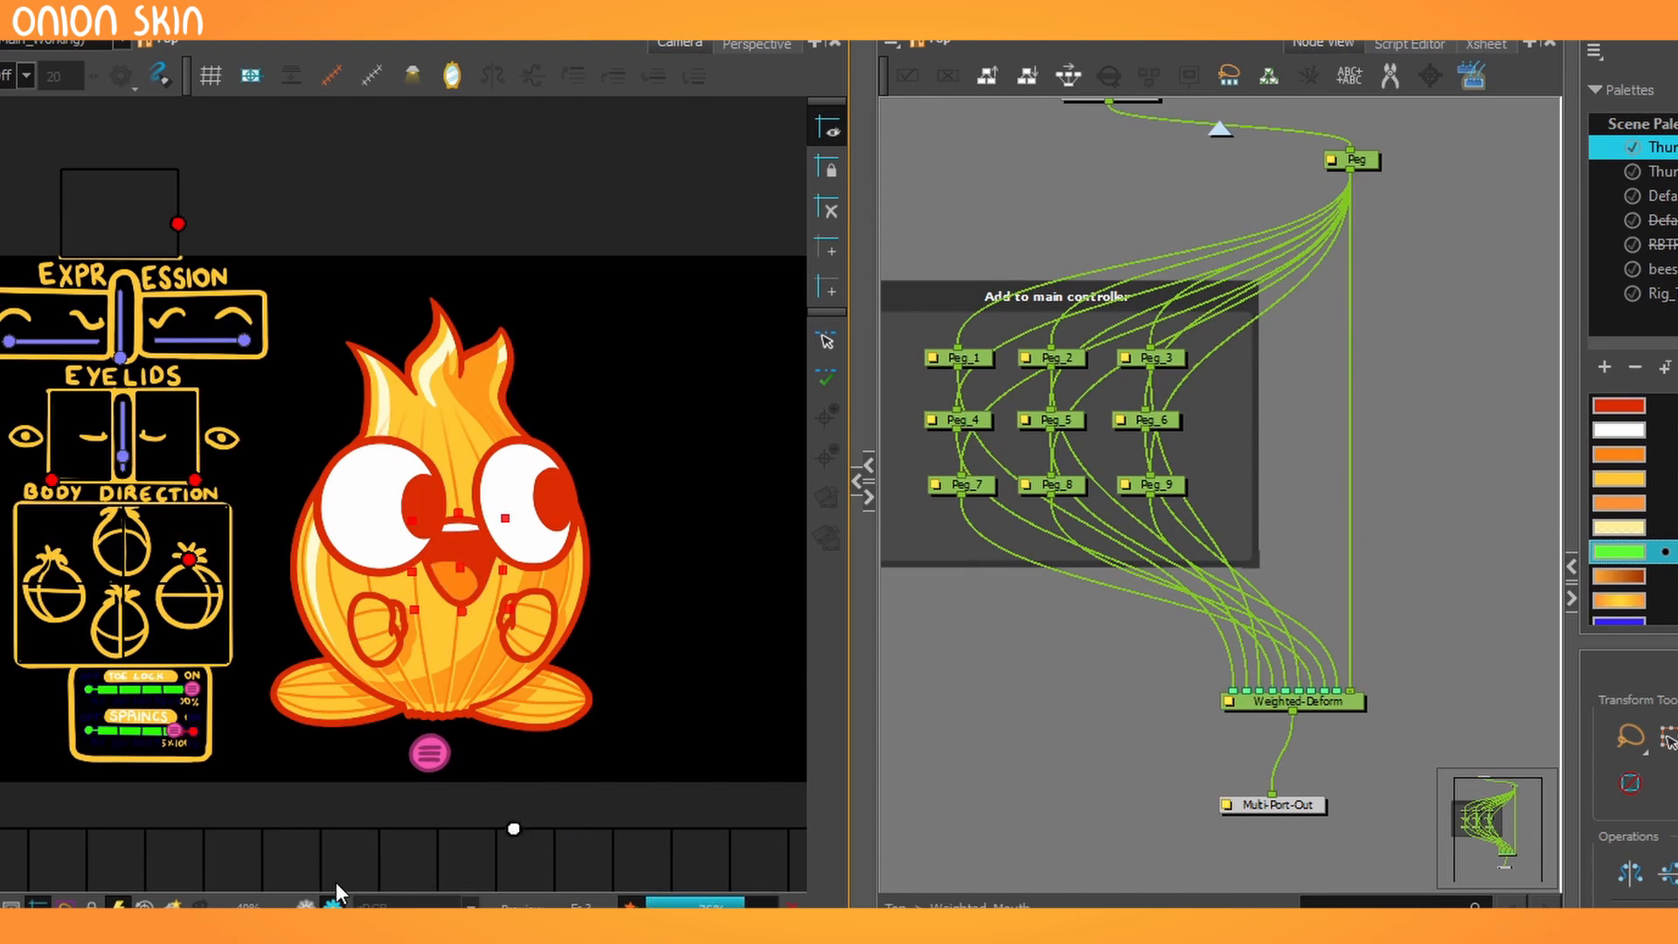
Return to OpenGL View, slide the mouth controller to the mouth with two rows of teeth, and preview it in Render View.
click(309, 902)
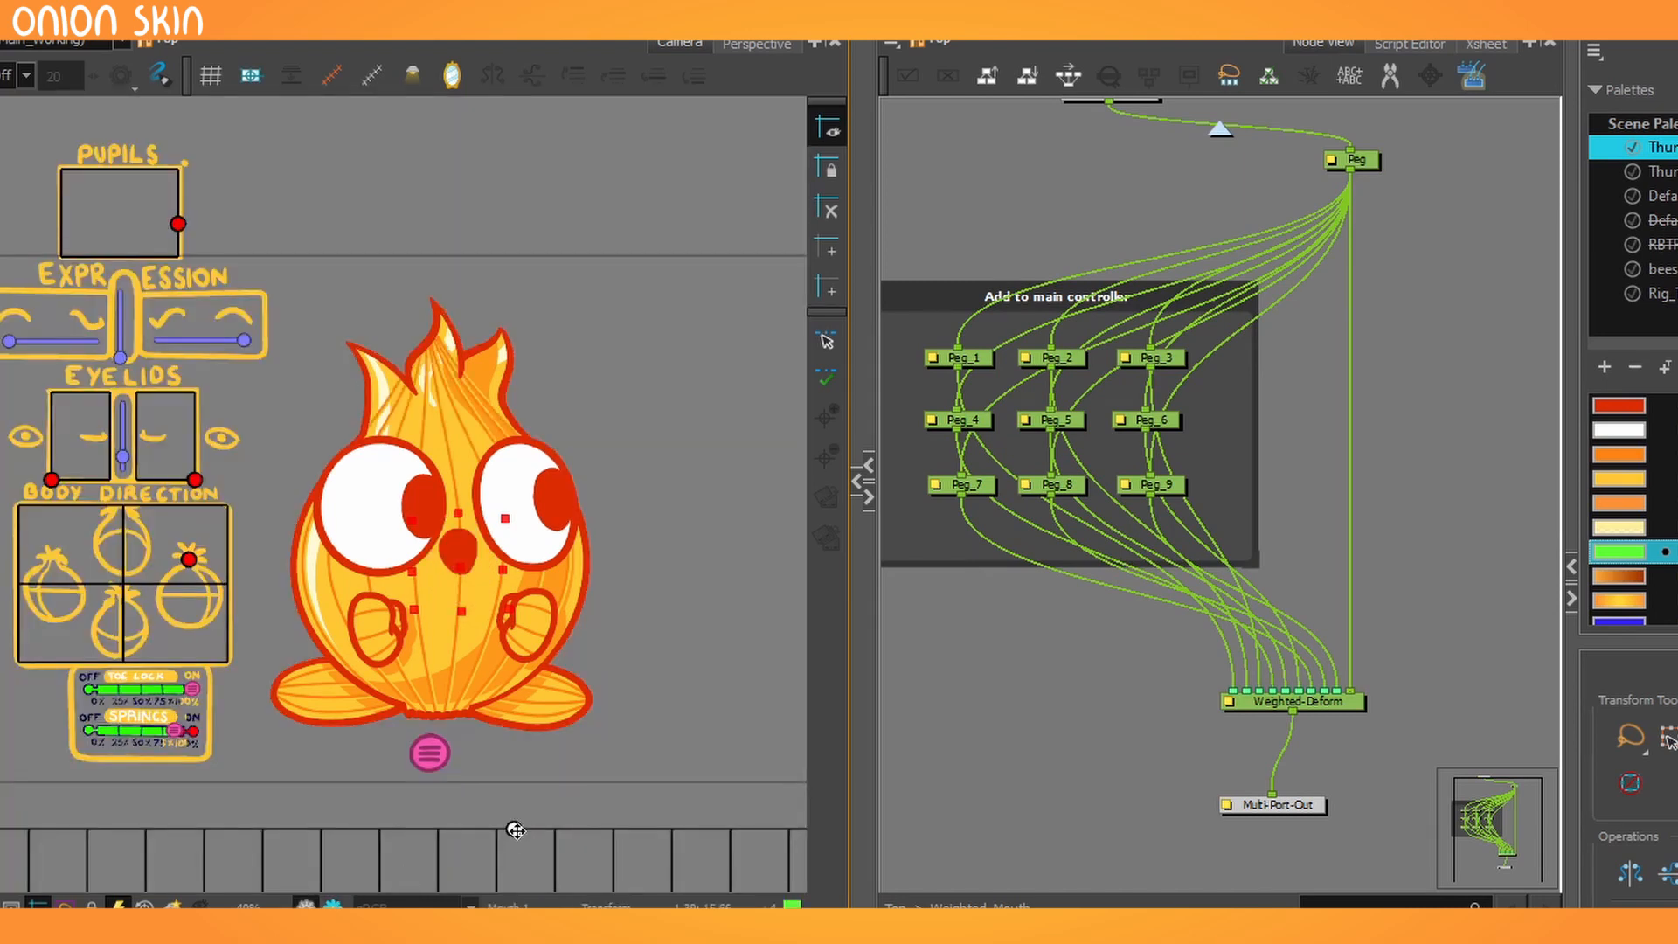
drag(514, 829, 758, 811)
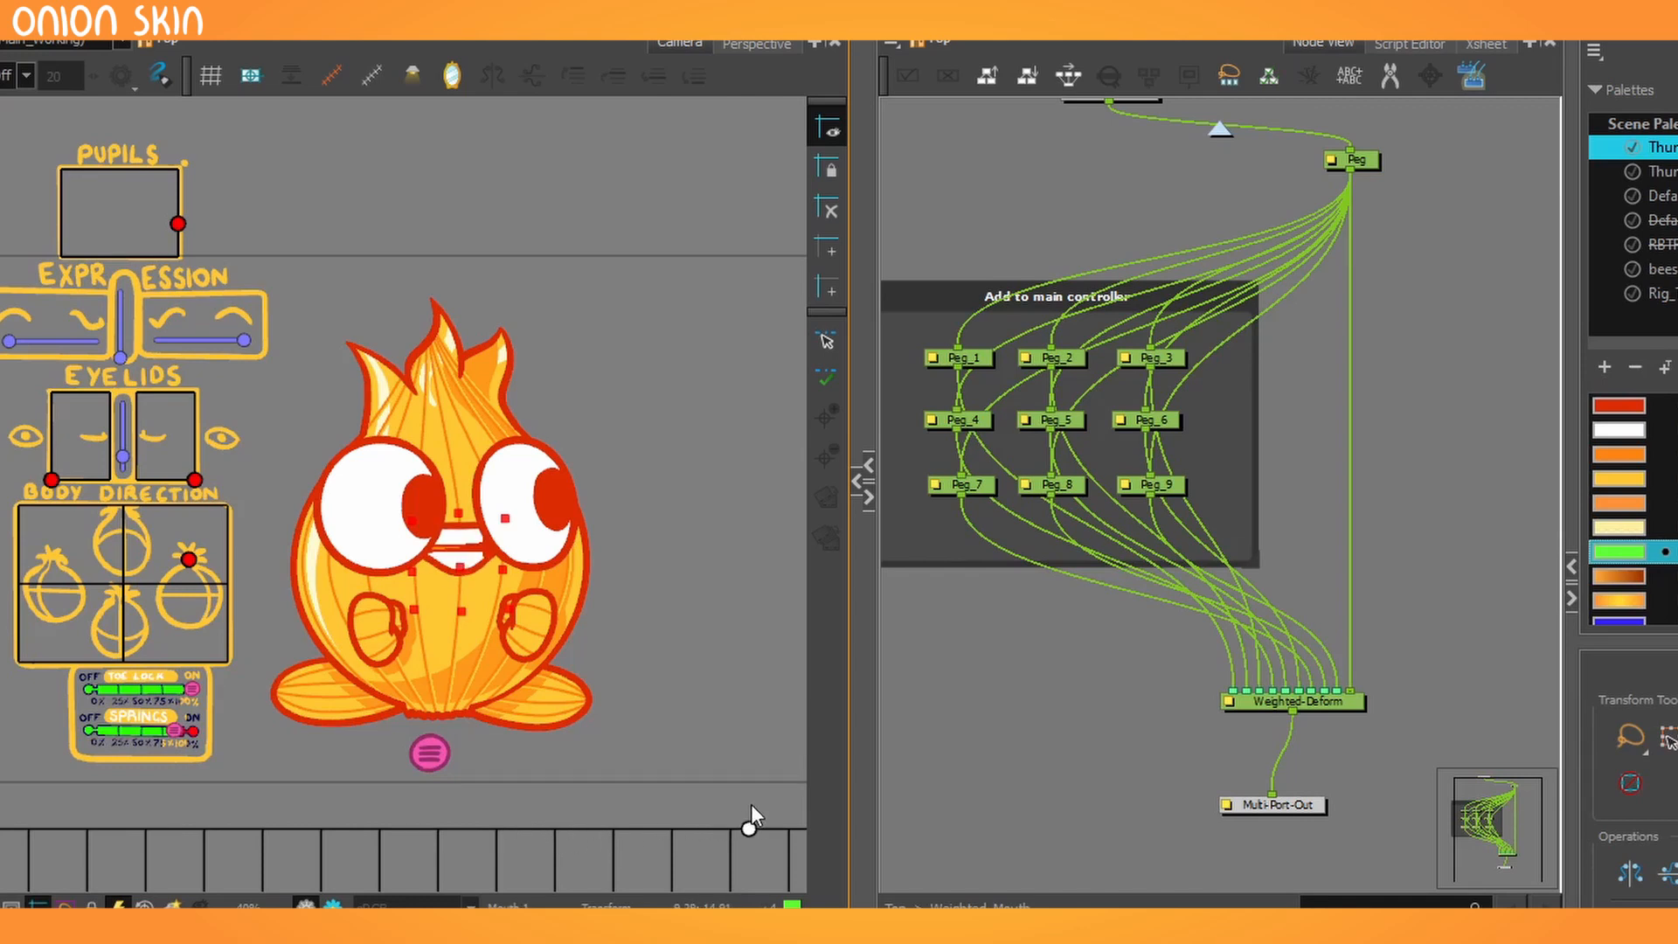
scroll(411, 611, up, 2)
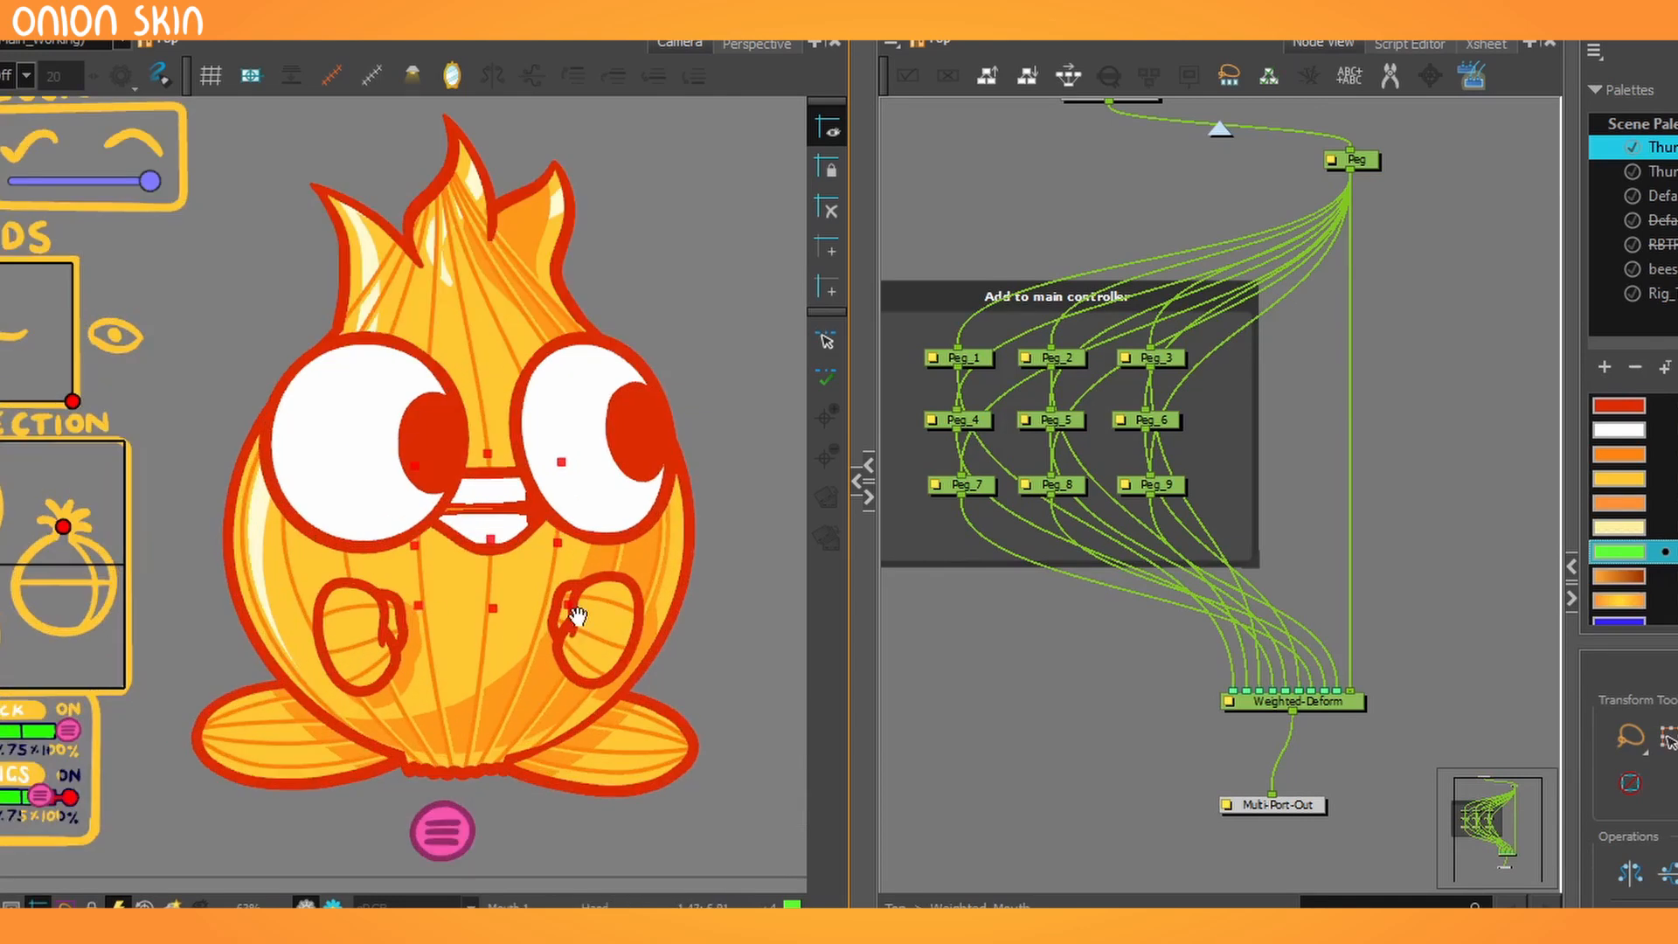
drag(575, 610, 456, 540)
click(333, 903)
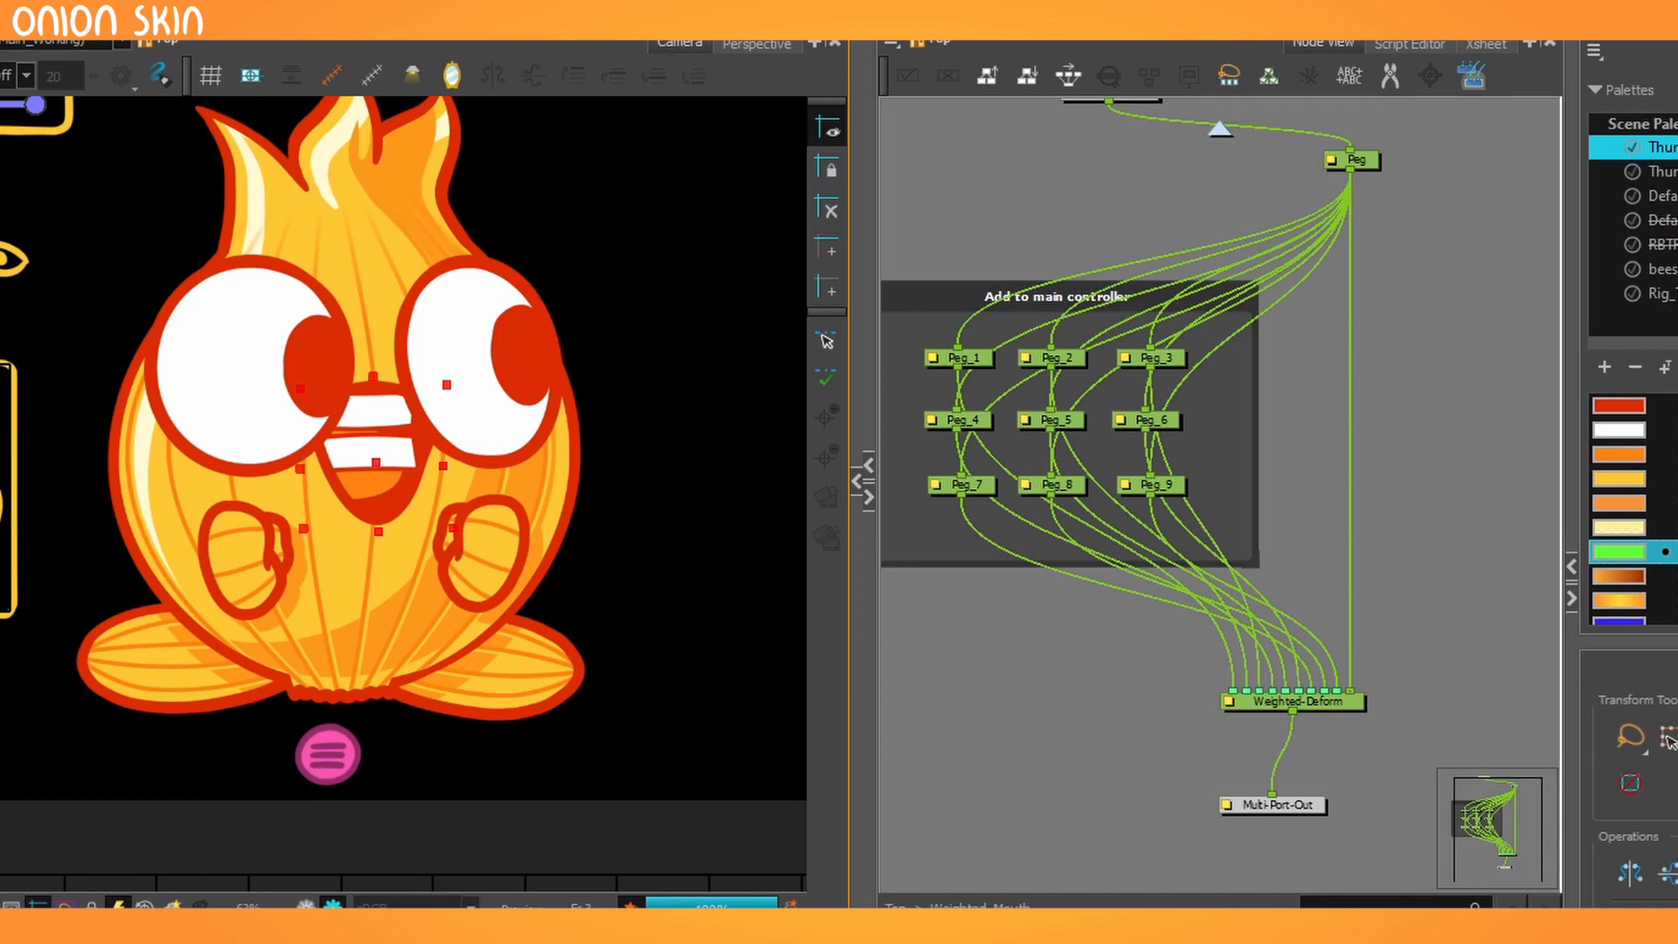
Inspect the rendered mouth closely against its deformation points and the pegs driving them.
scroll(909, 708, up, 3)
scroll(1092, 552, down, 1)
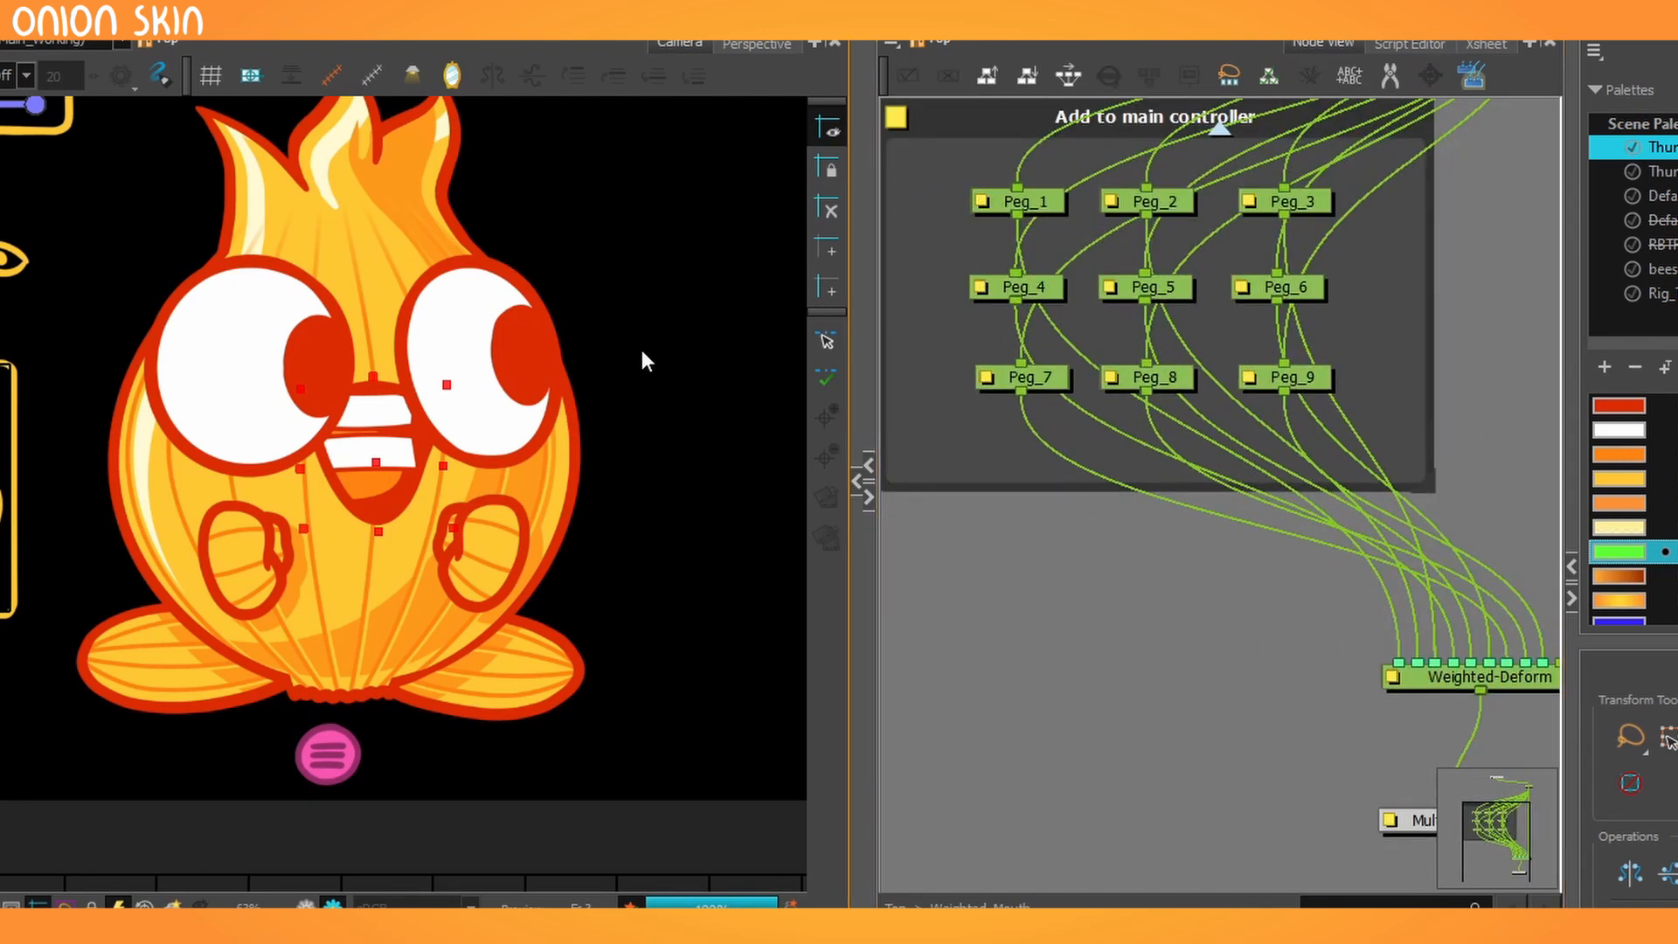
scroll(474, 431, up, 2)
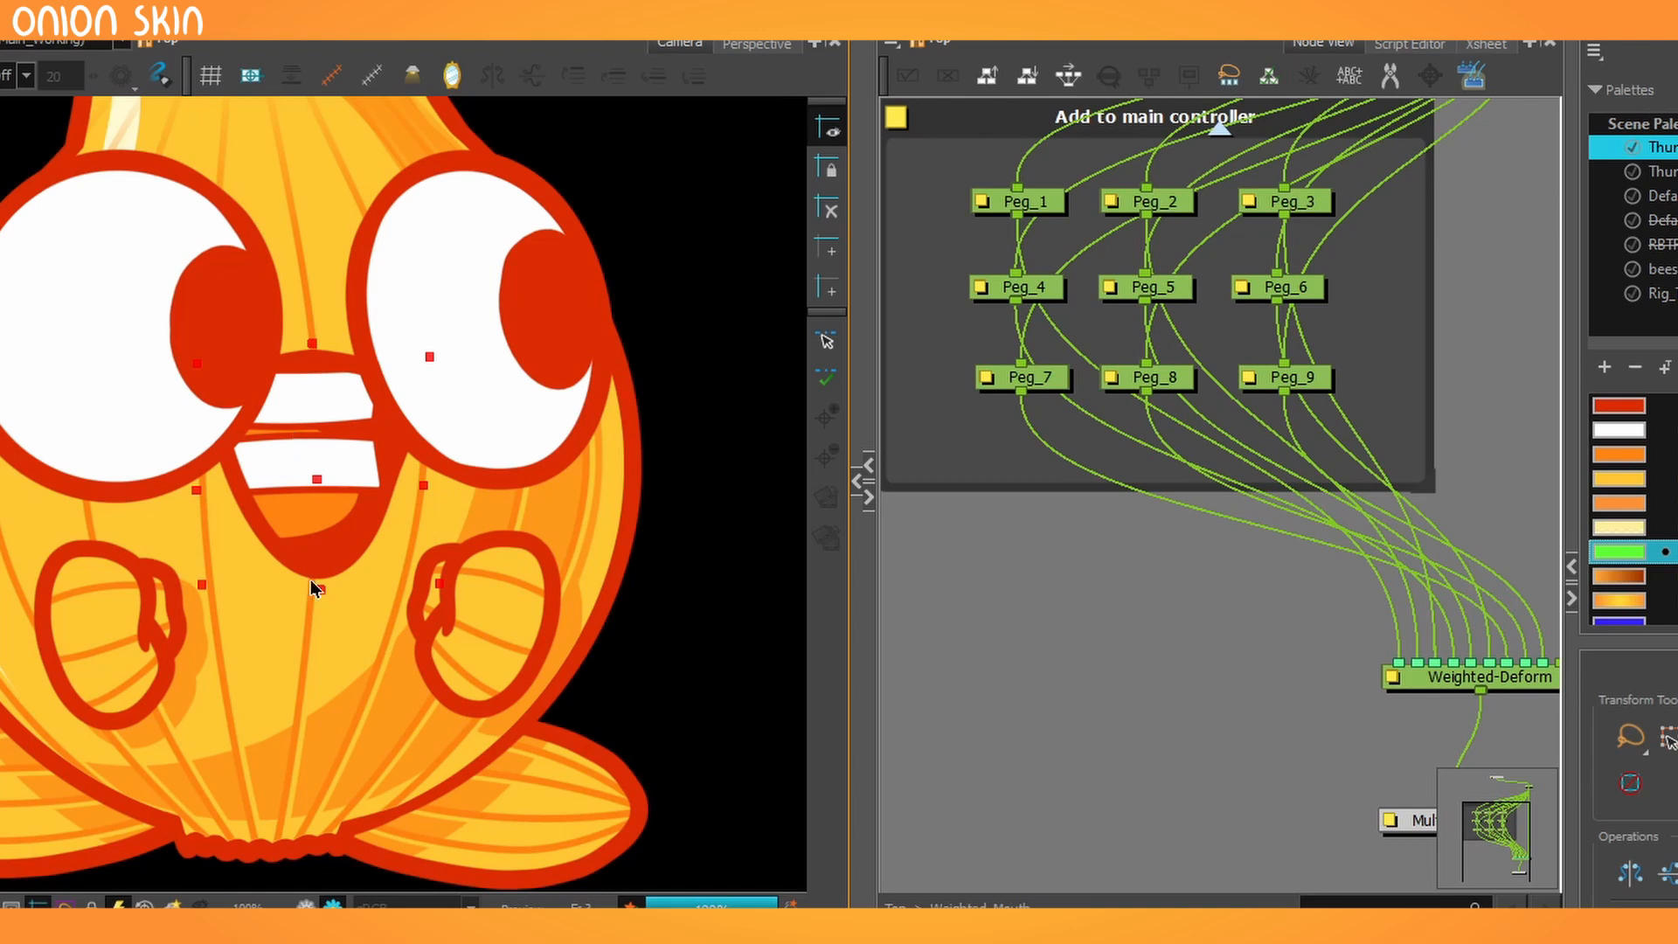
scroll(381, 577, down, 2)
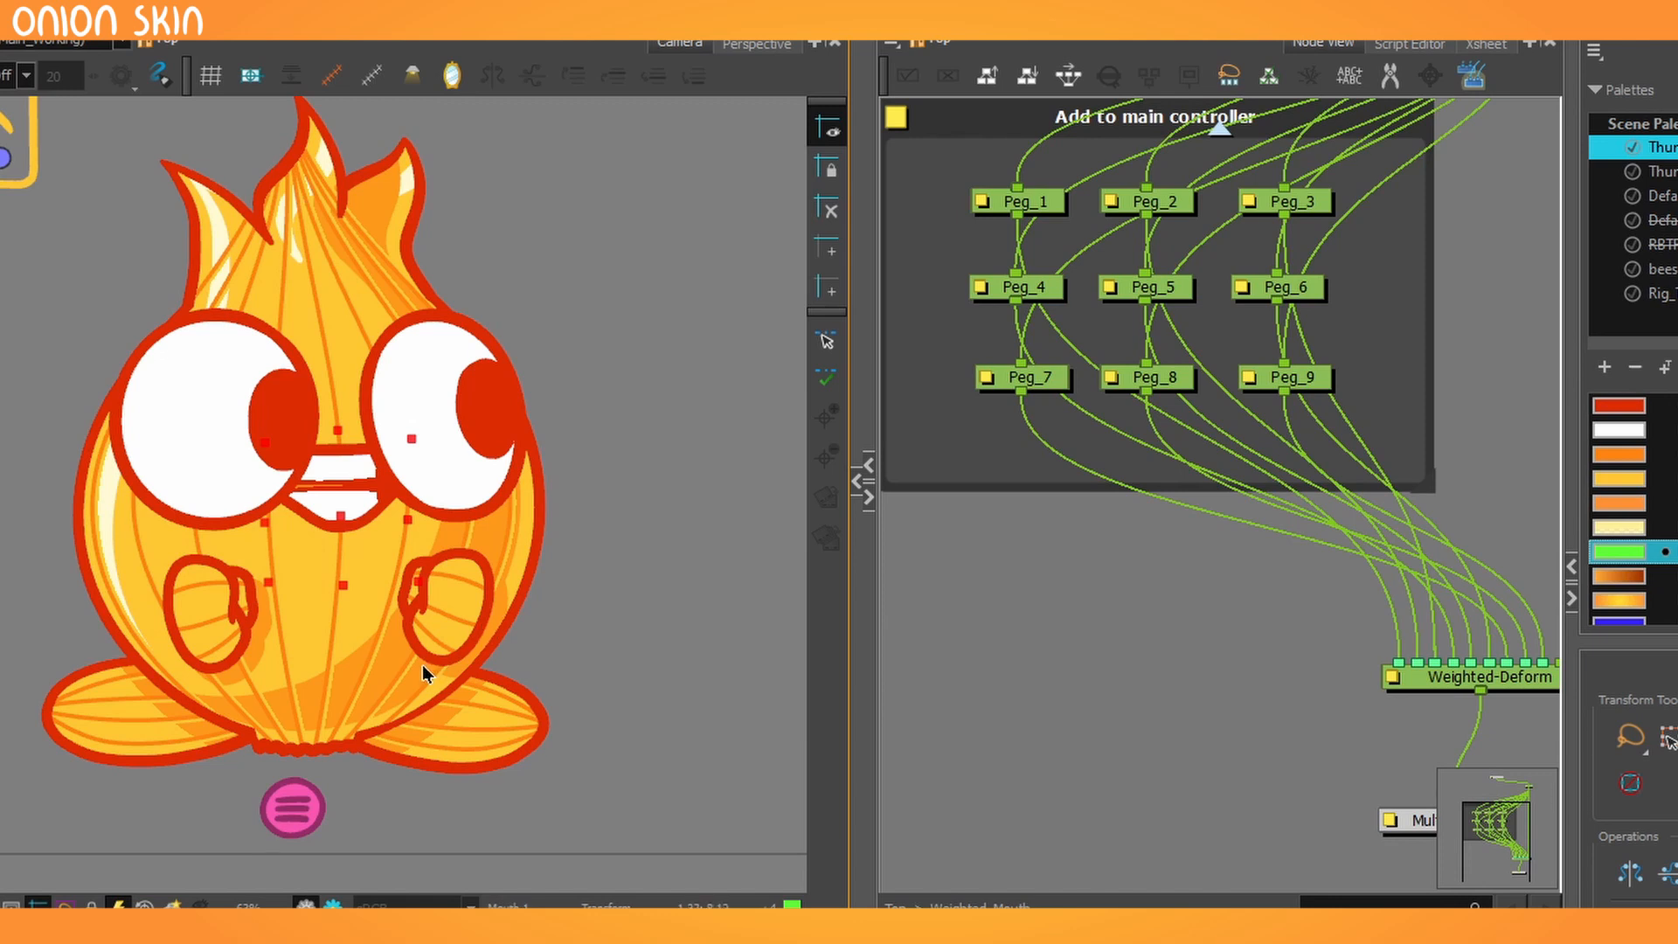
Leave the Weighted_Mouth group and bring the Mouth-P, Weighted_Mouth and Mouth-G nodes into view.
scroll(900, 266, down, 3)
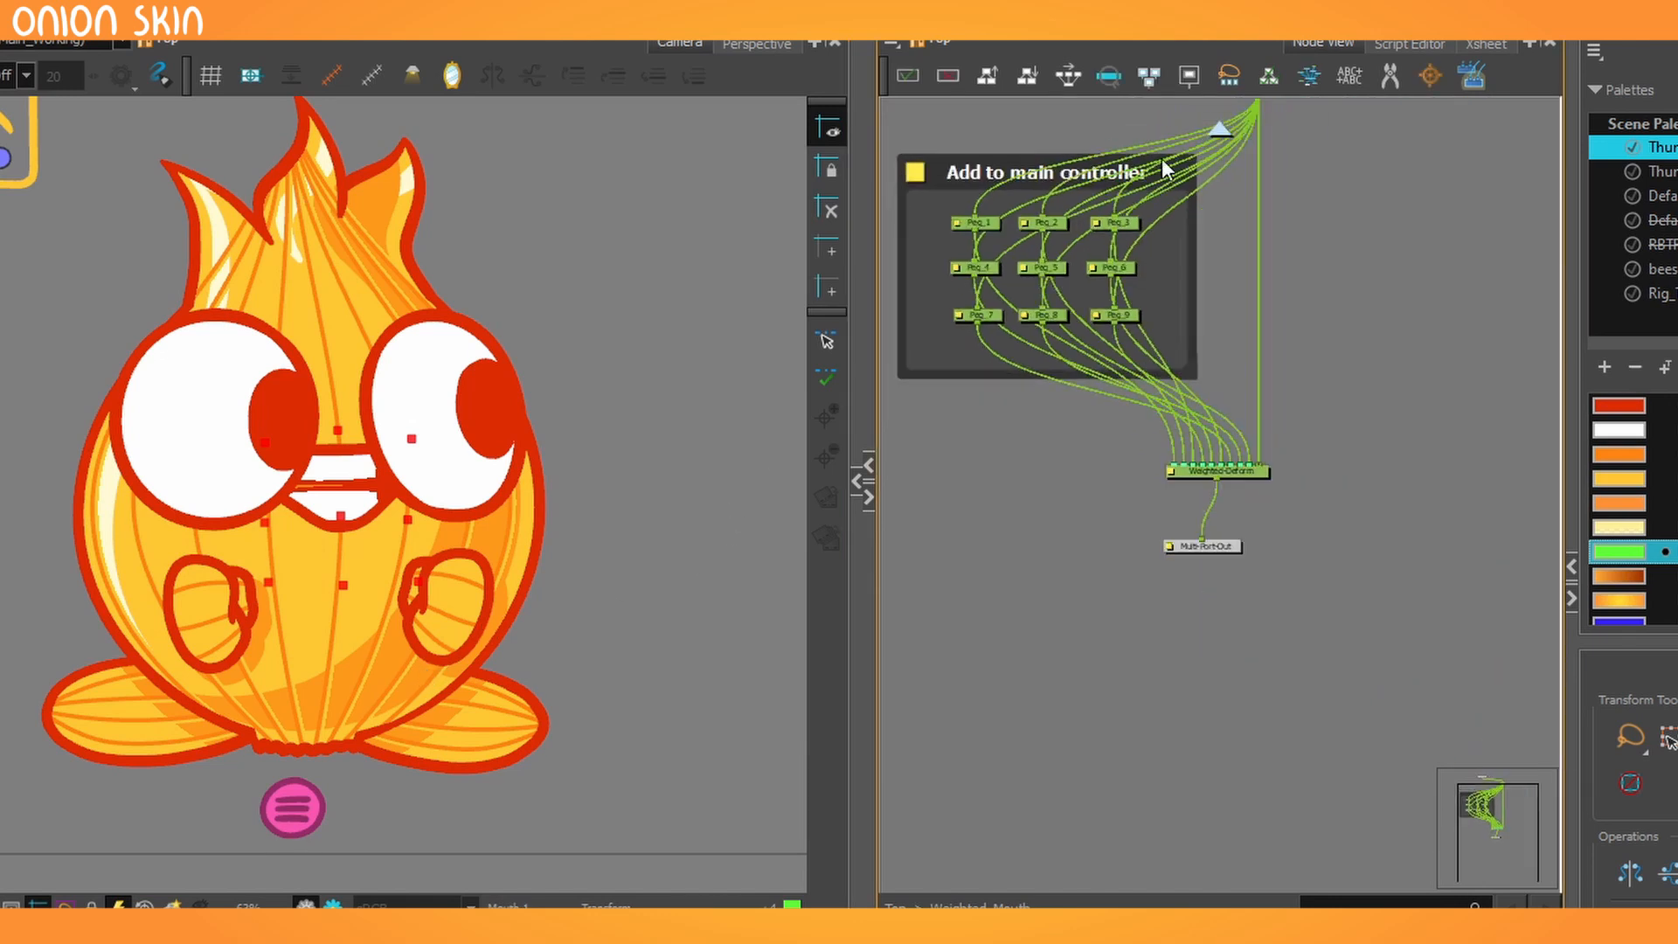
click(1216, 133)
scroll(1239, 300, down, 3)
drag(1281, 449, 1230, 347)
drag(1202, 481, 1180, 524)
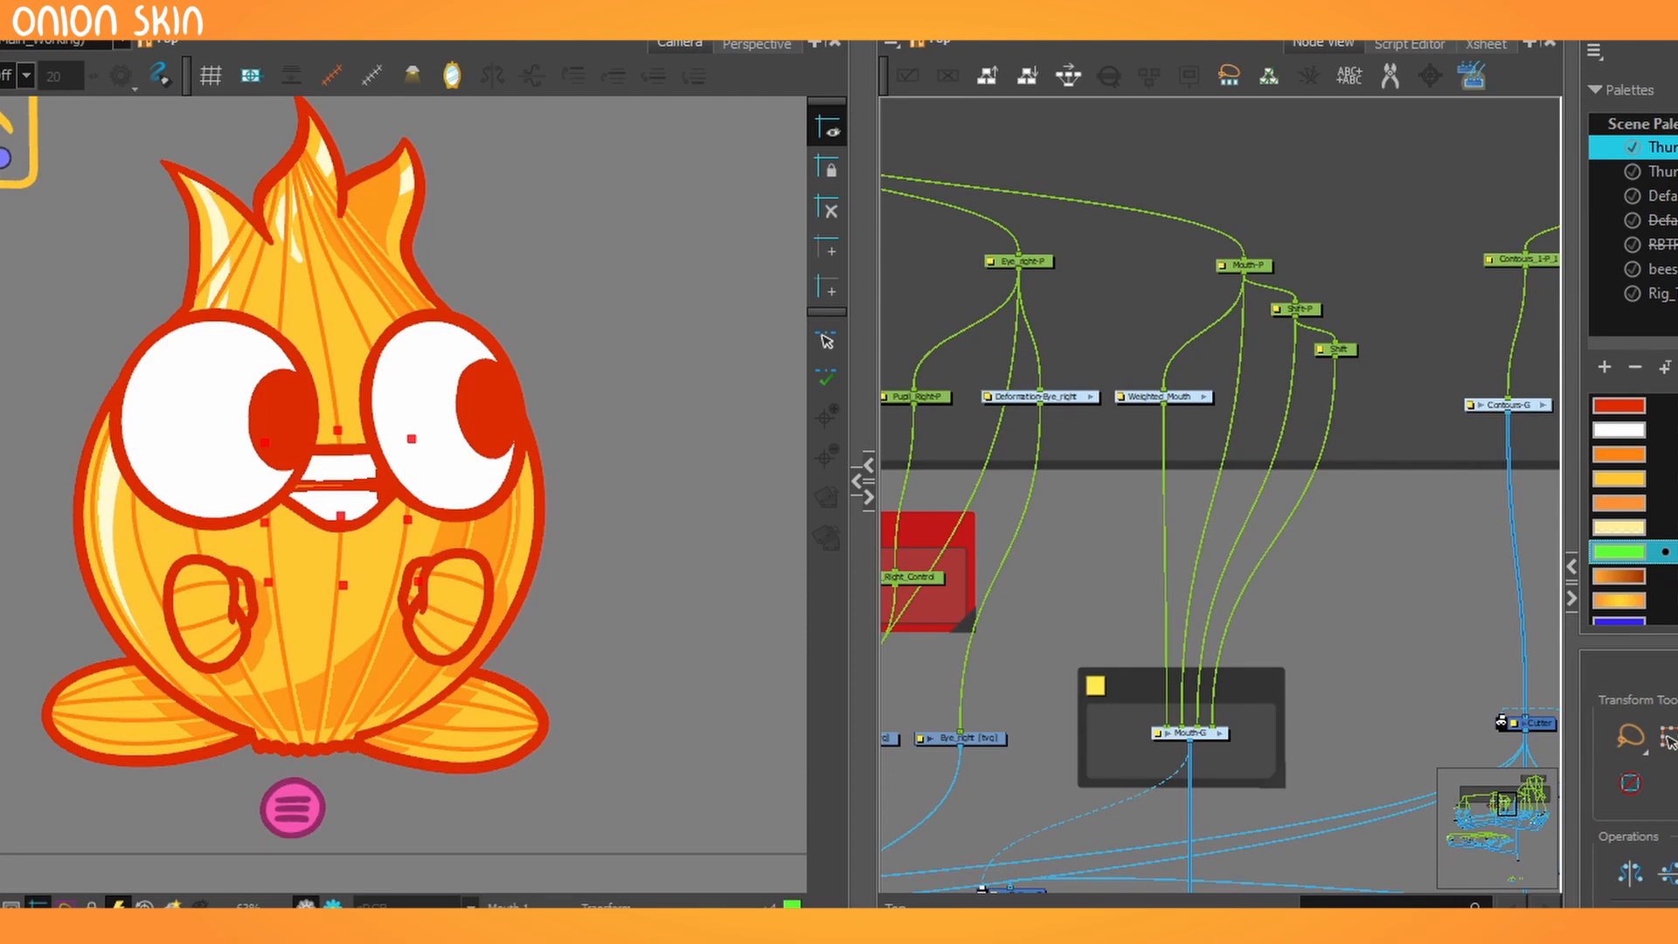
Switch to the Photos window with "parented curves 2.PNG", move it aside to study the diagram, and return to Harmony's mouth close-up.
key(alt+Tab)
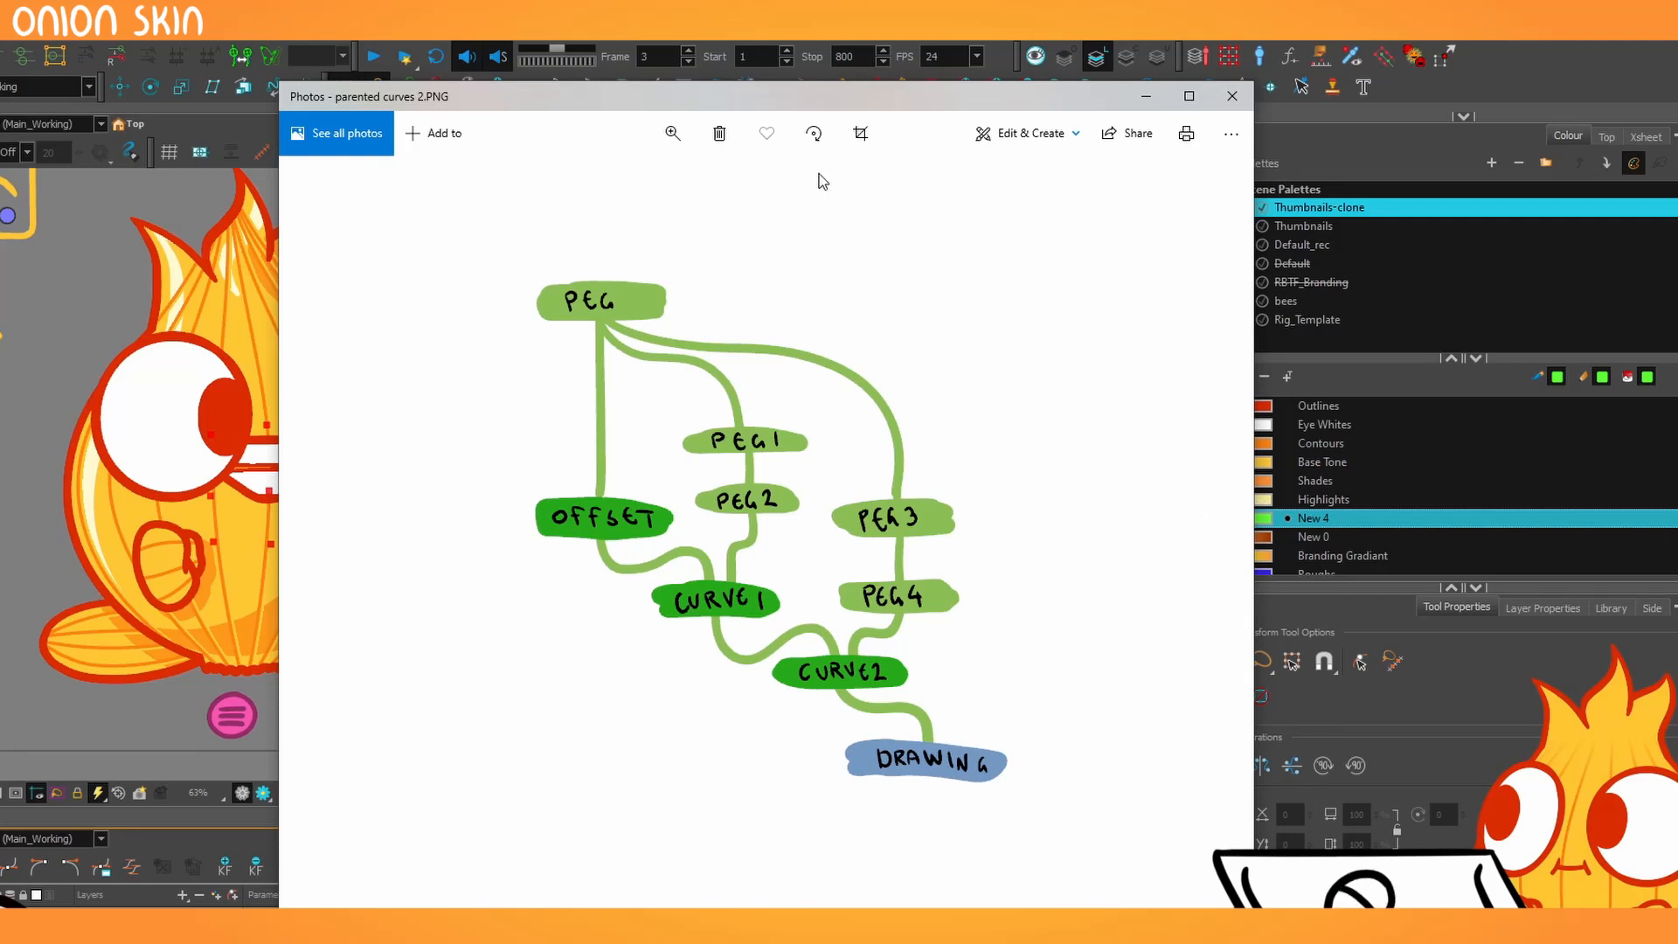
drag(900, 101, 1446, 94)
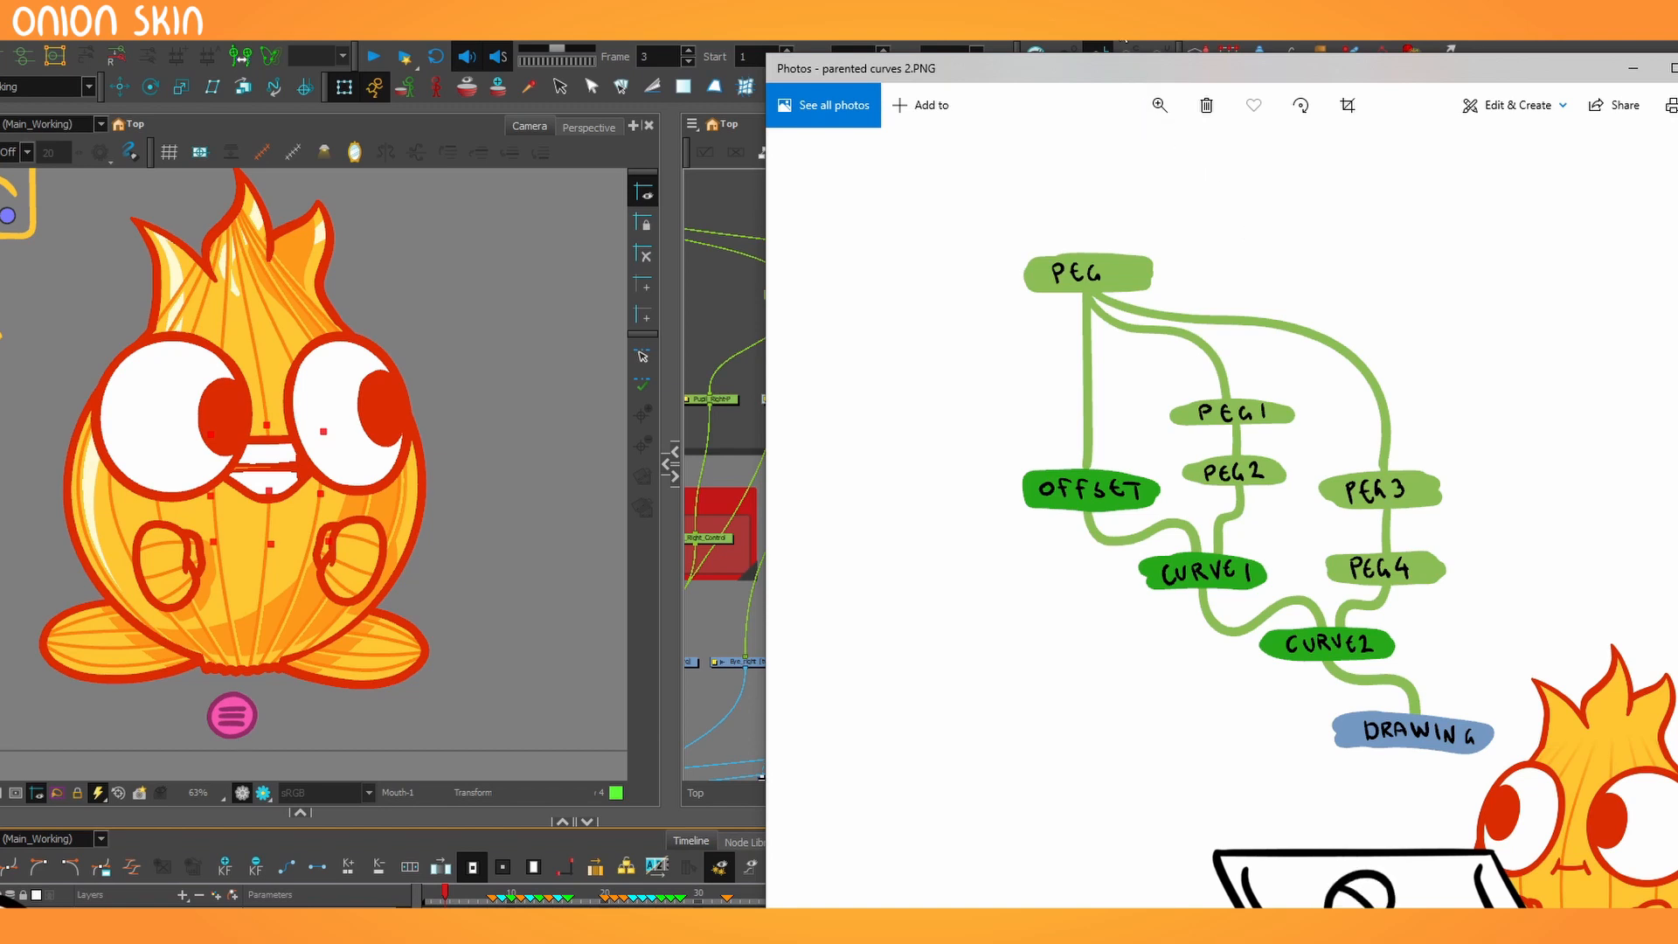
click(1117, 26)
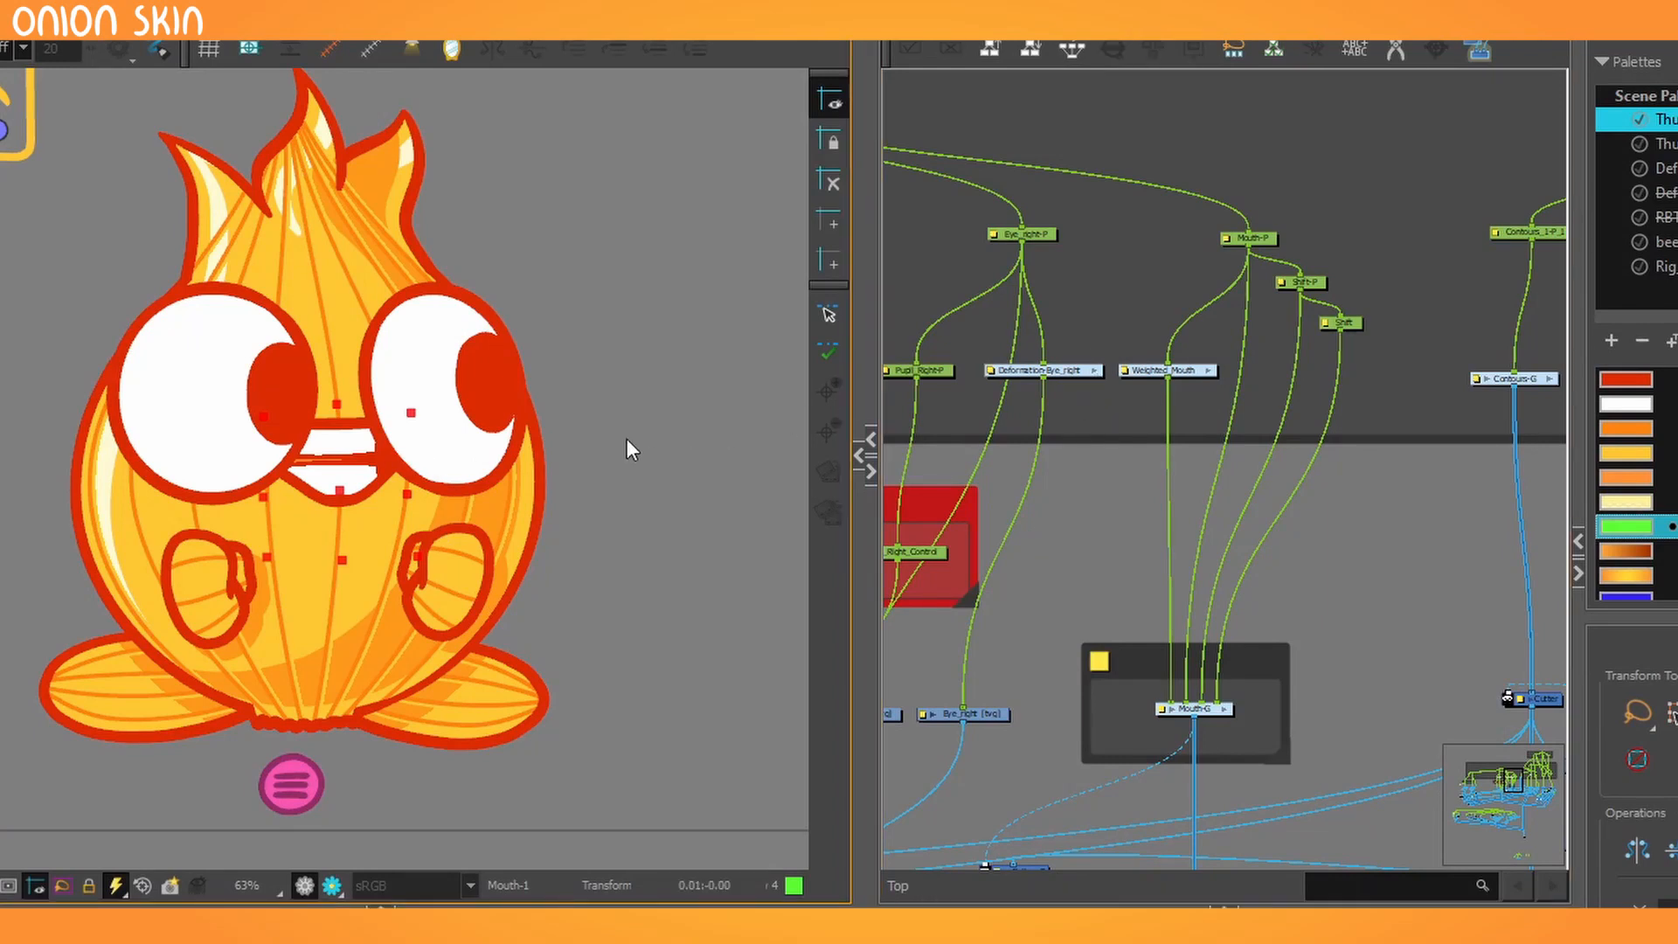
scroll(385, 432, up, 3)
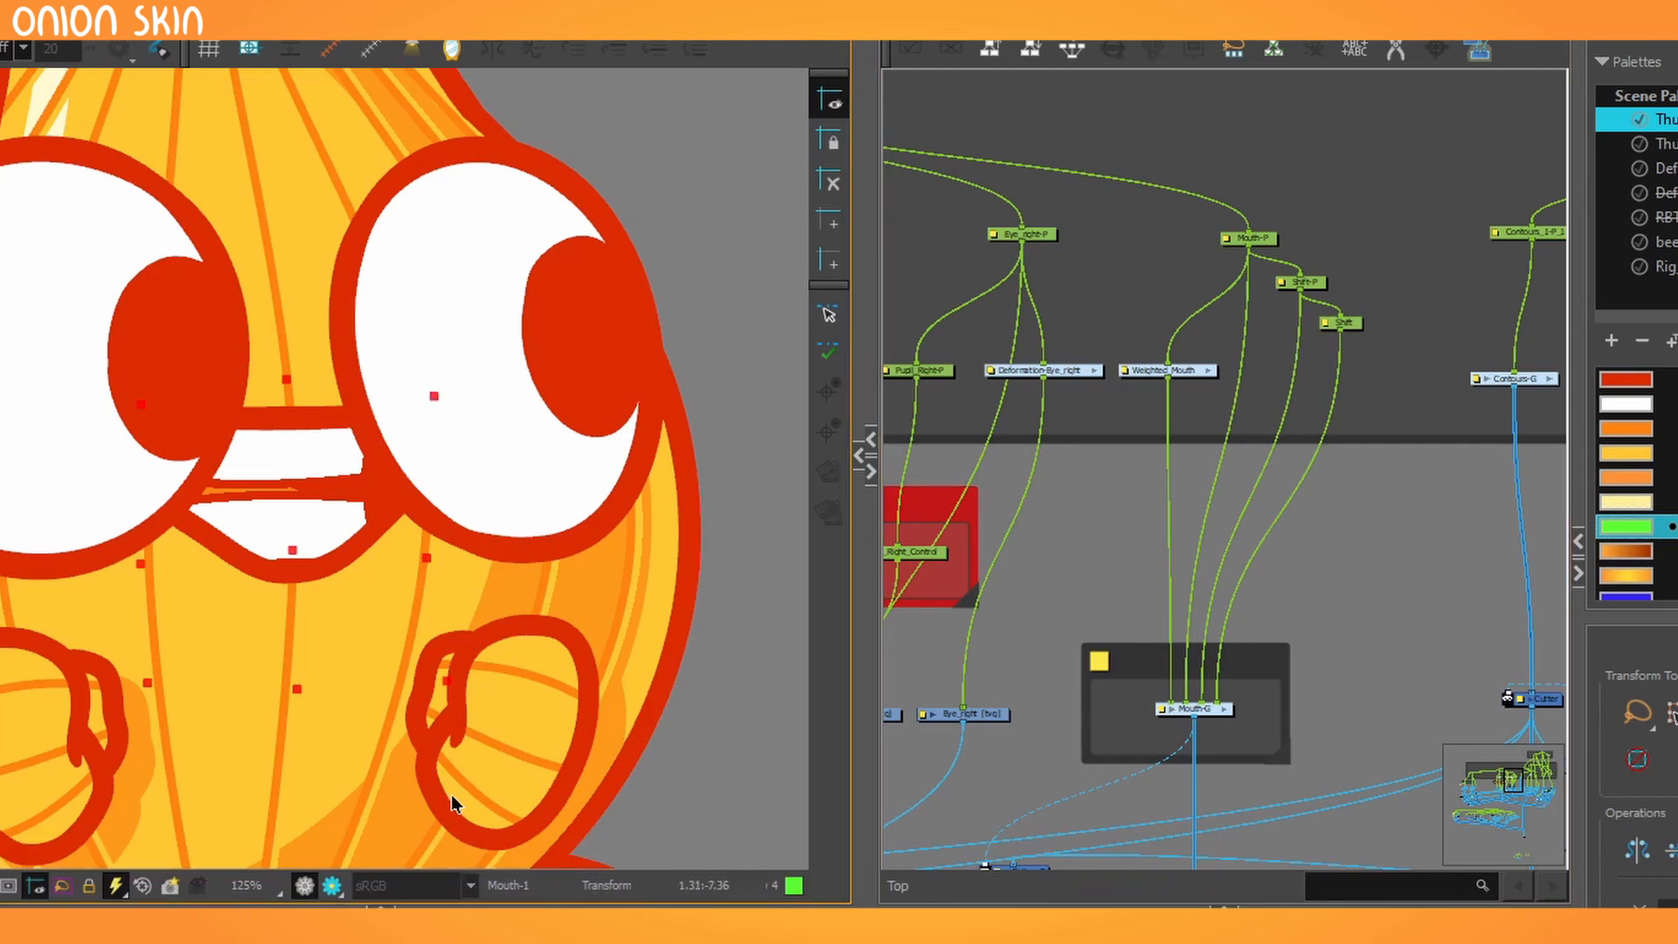
Enter the Weighted_Mouth group, bring the nine pegs feeding Weighted-Deform into close view, and select Peg_5.
scroll(1251, 416, up, 3)
click(1155, 324)
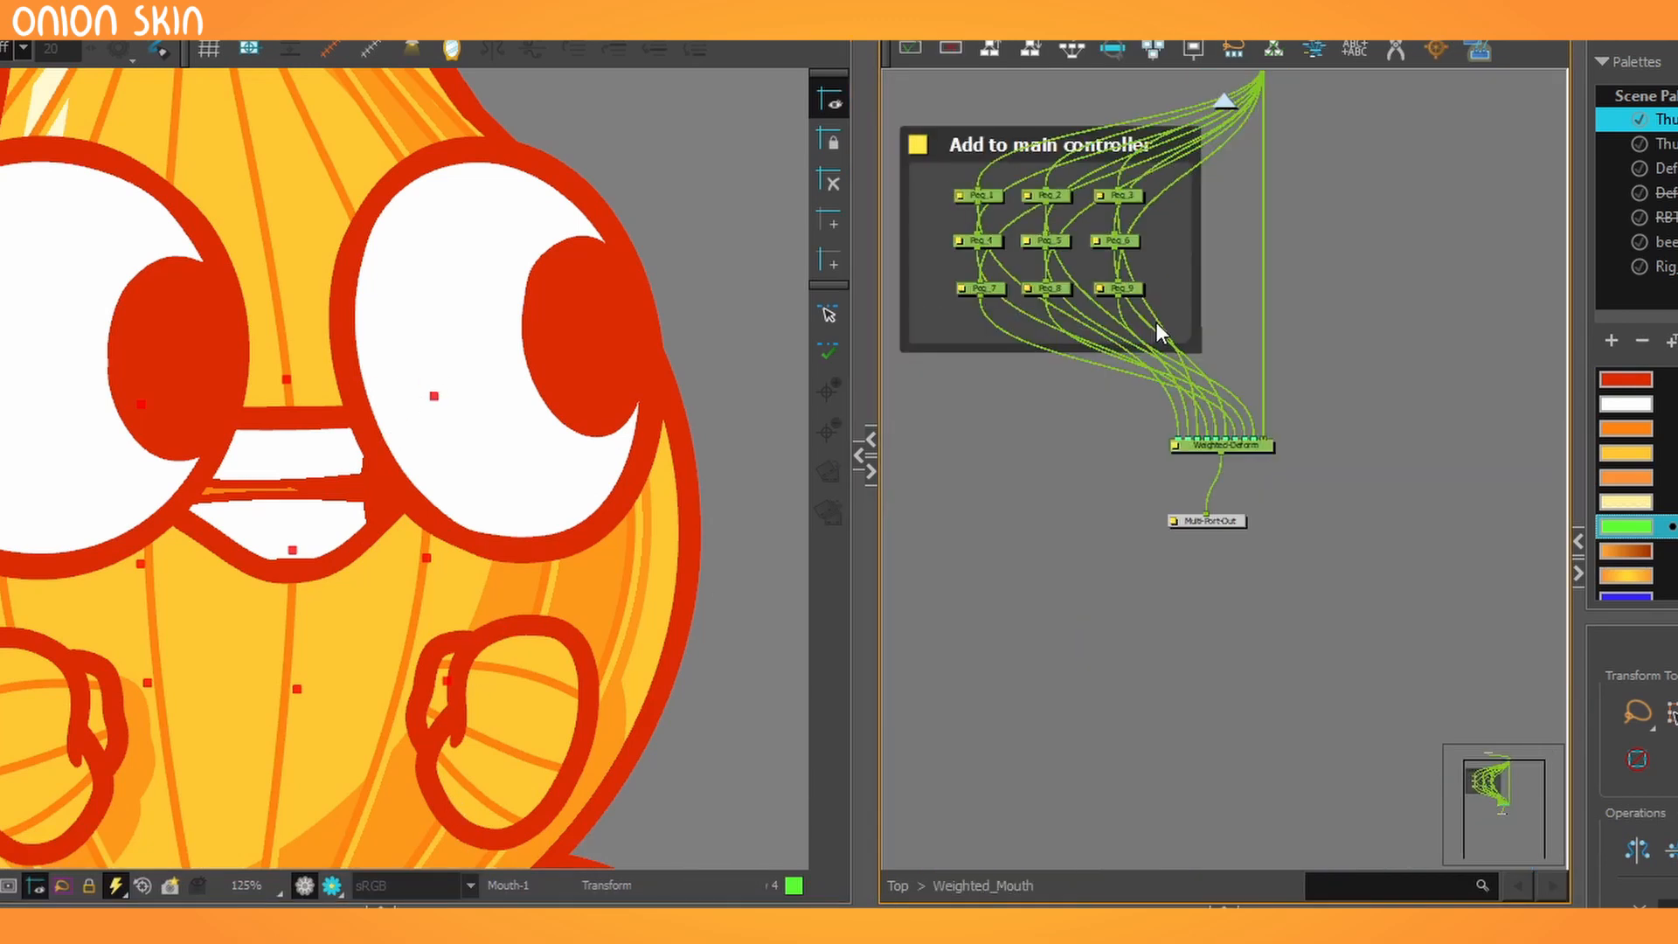
scroll(1138, 343, up, 3)
drag(1270, 482, 1238, 478)
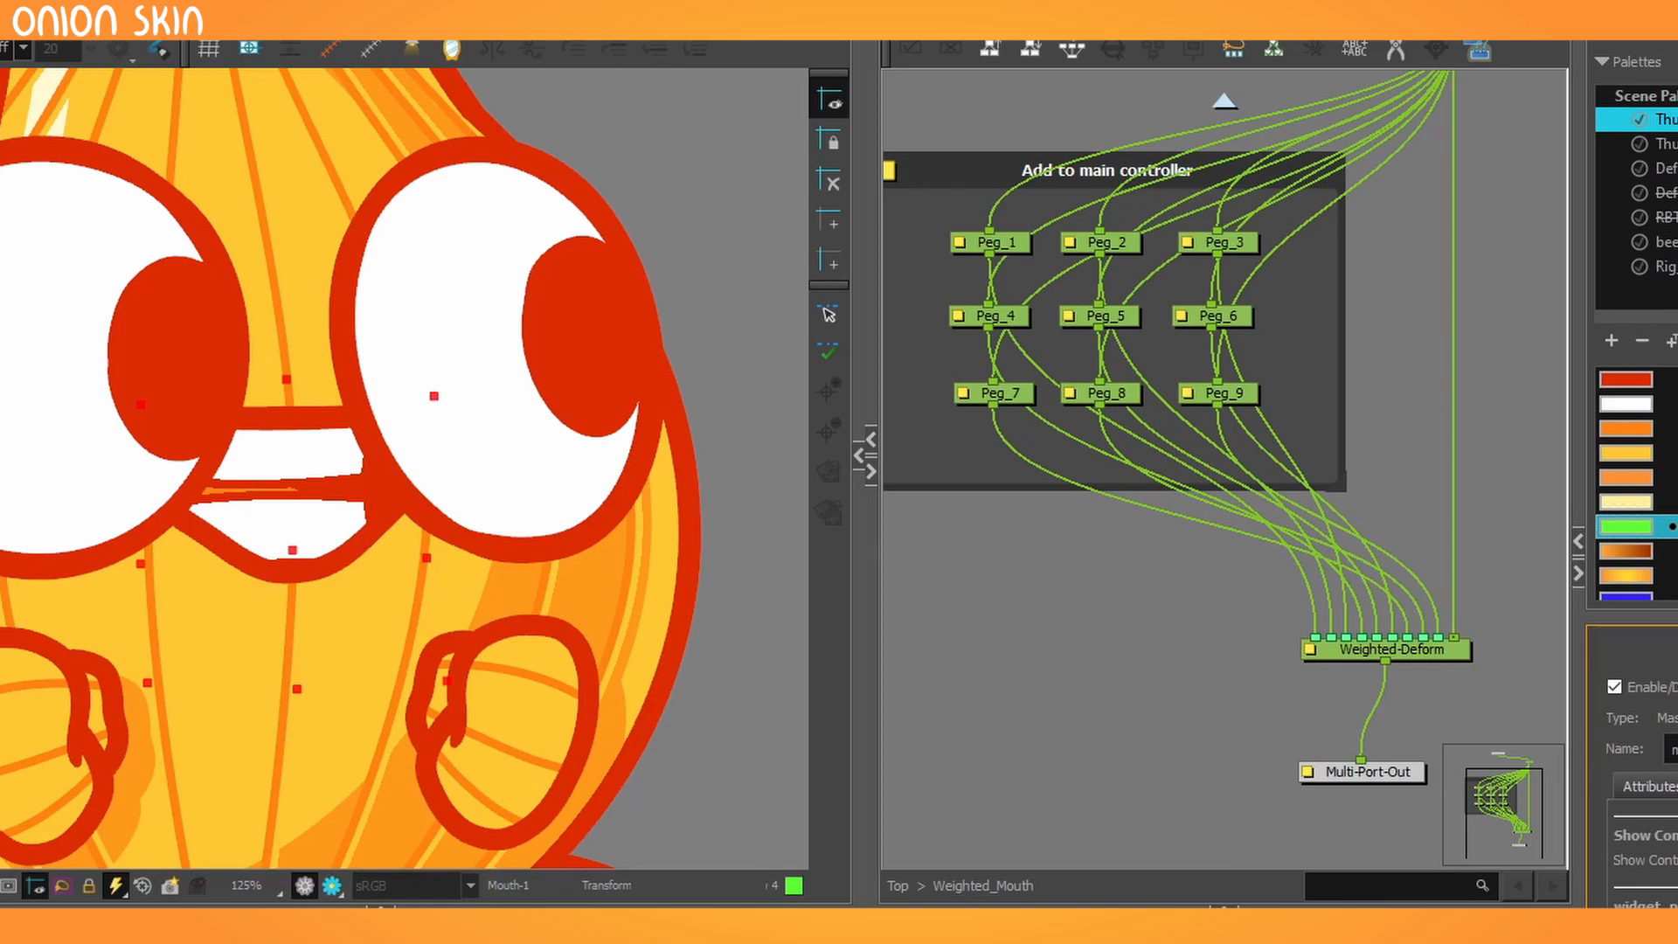
click(1101, 323)
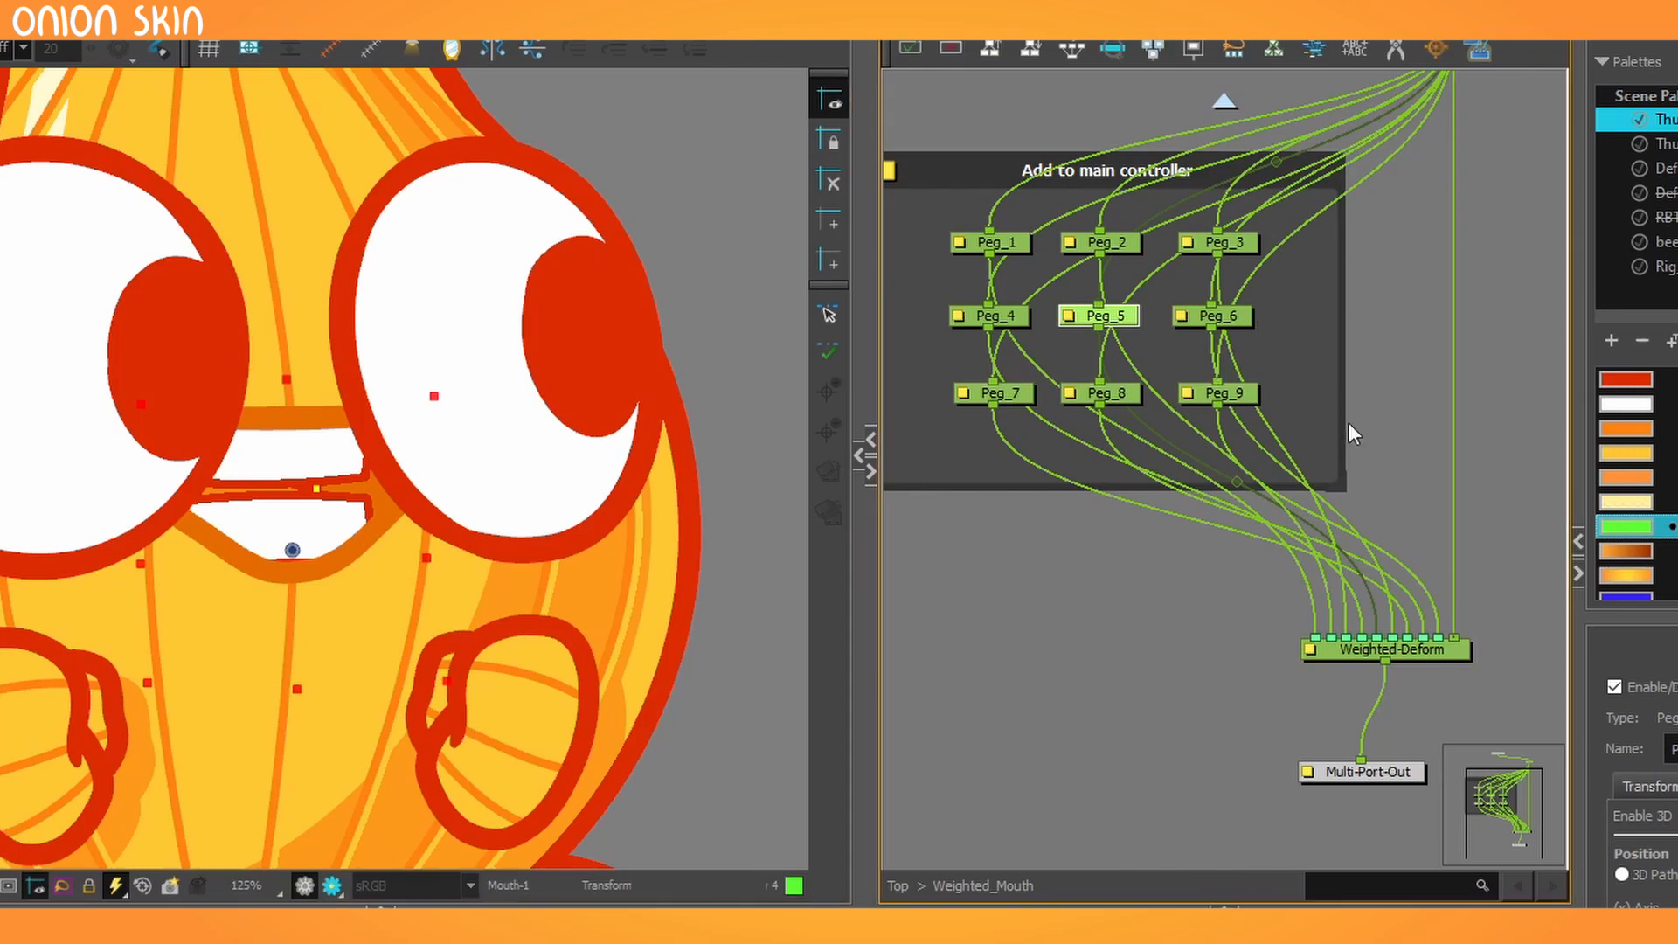
Bypass Weighted-Deform by connecting the group's Multi-Port-Out directly to the parent peg, and place the output node beside the network.
scroll(1098, 563, down, 2)
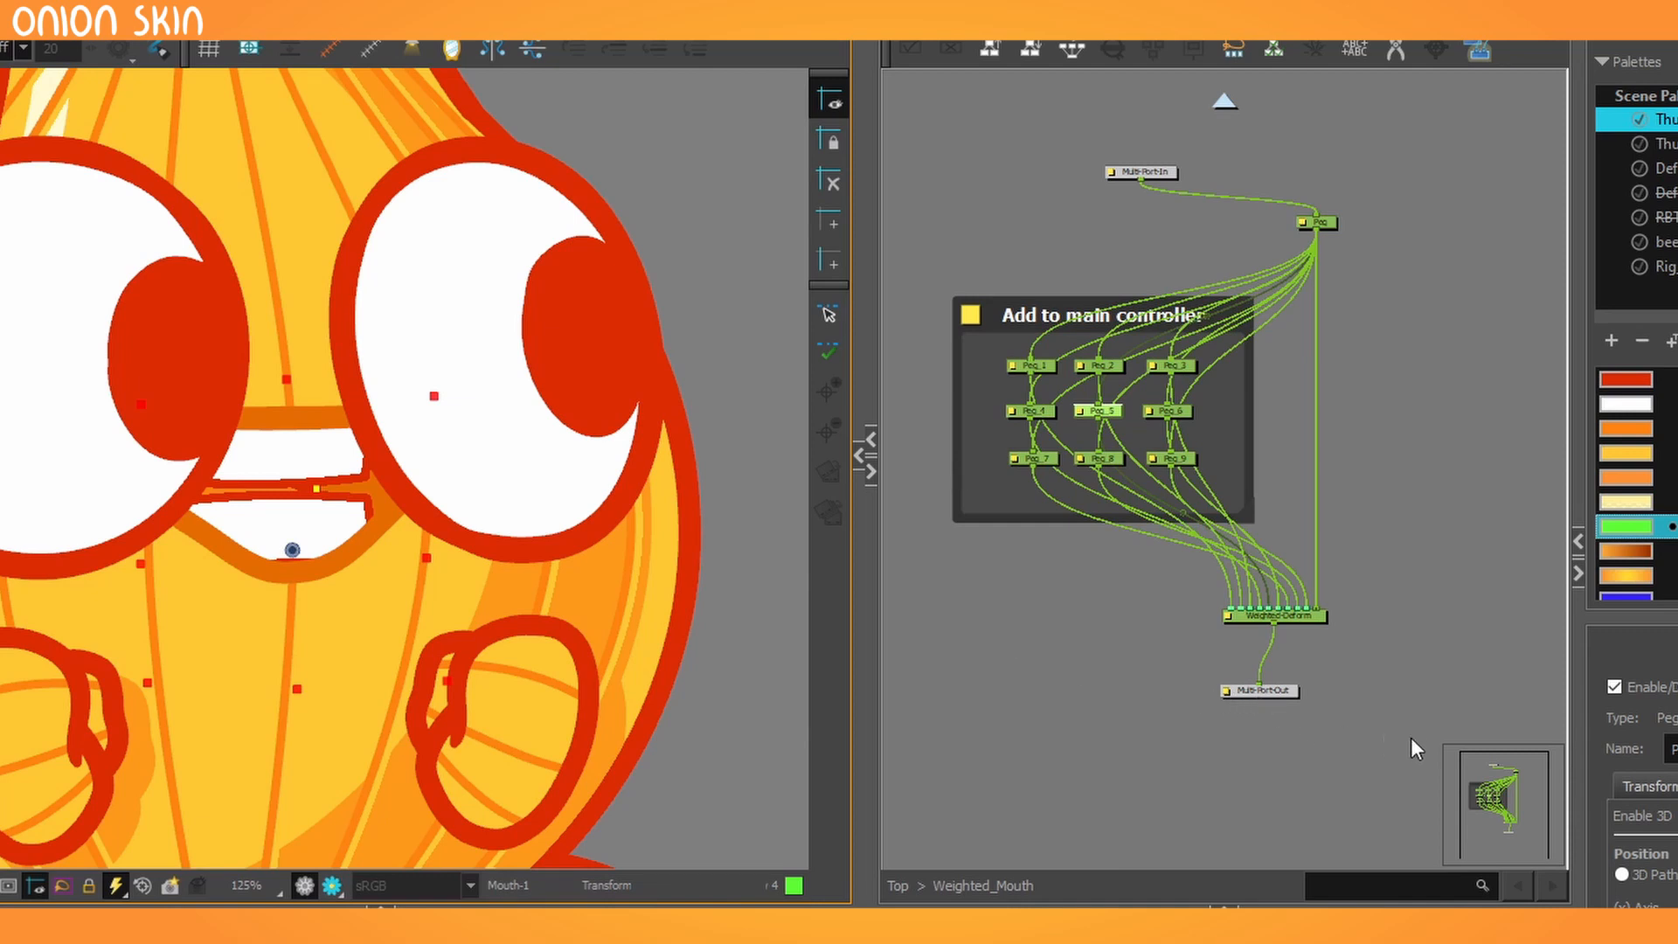
mouse_move(1260, 690)
mouse_down()
mouse_move(1371, 711)
mouse_move(1344, 694)
mouse_move(1306, 374)
mouse_move(1316, 227)
mouse_up()
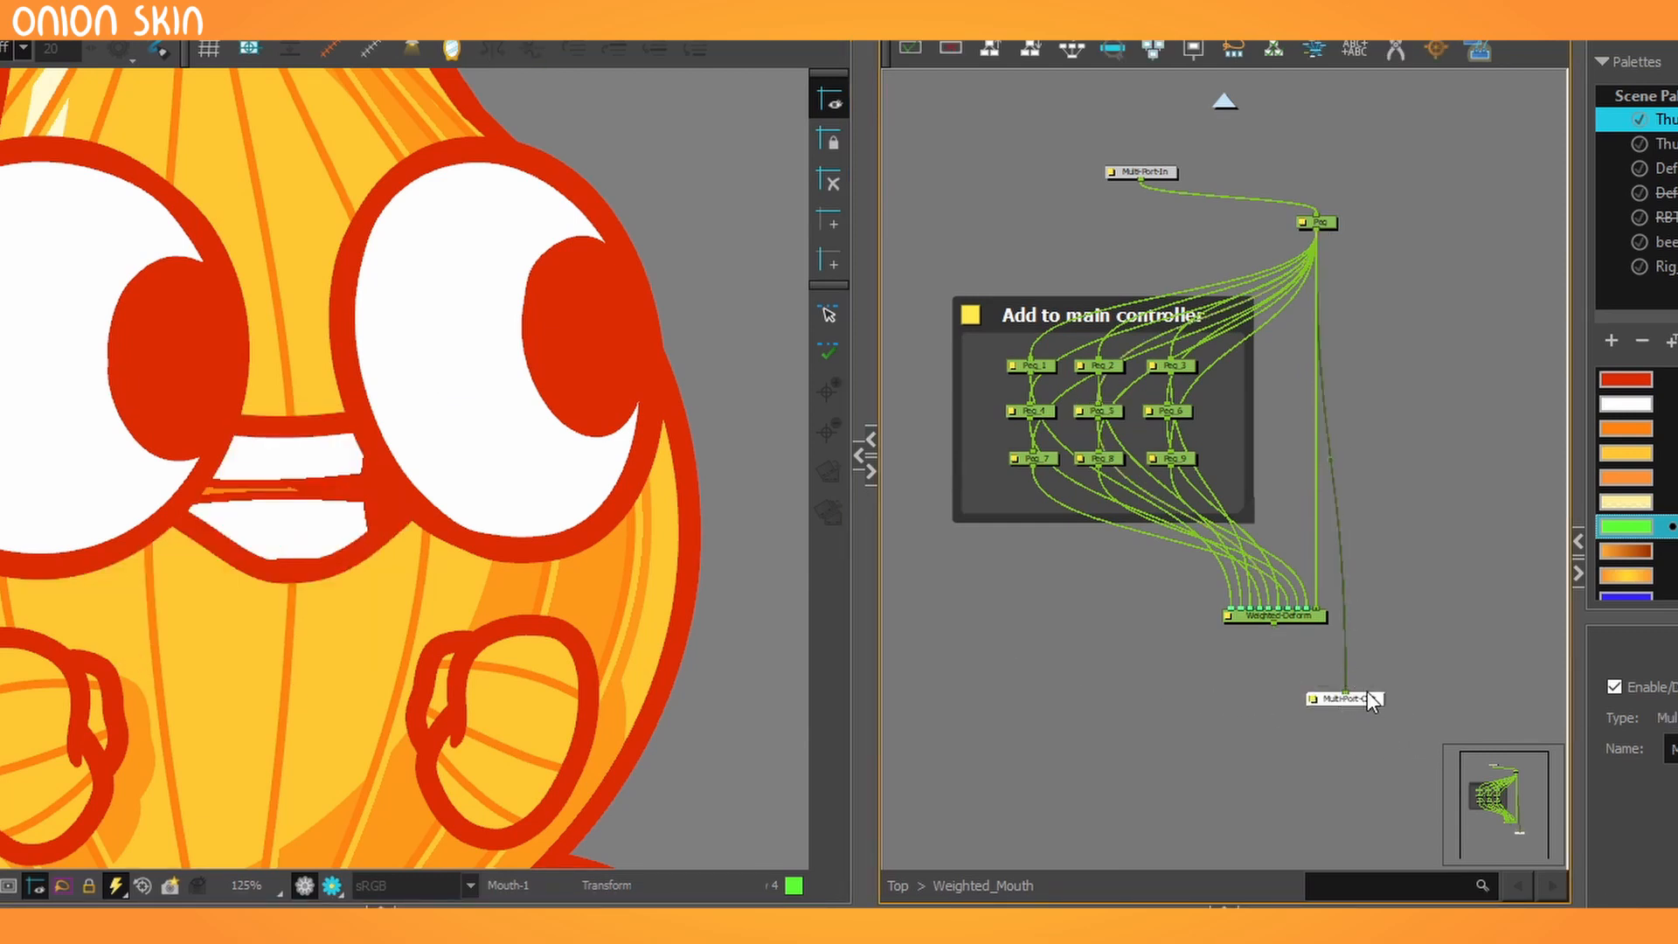
drag(1371, 699, 1430, 654)
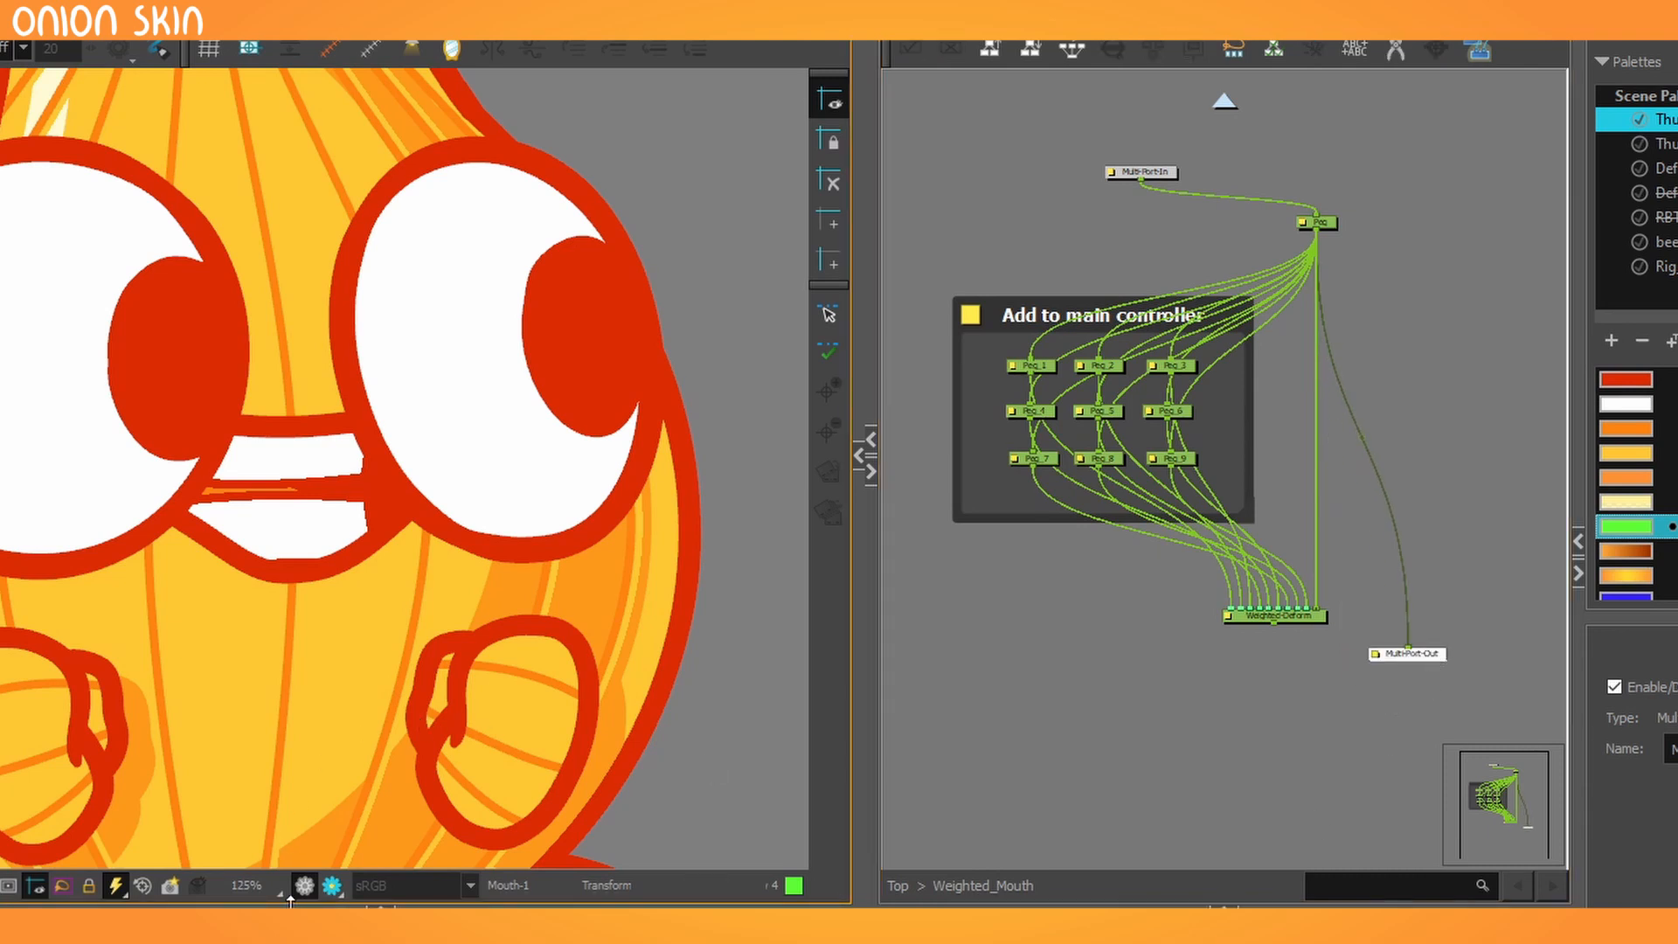
Show the whole character with its controllers and move the body direction controller to the lower-right area of its grid.
scroll(335, 641, down, 4)
key(space)
drag(318, 650, 542, 612)
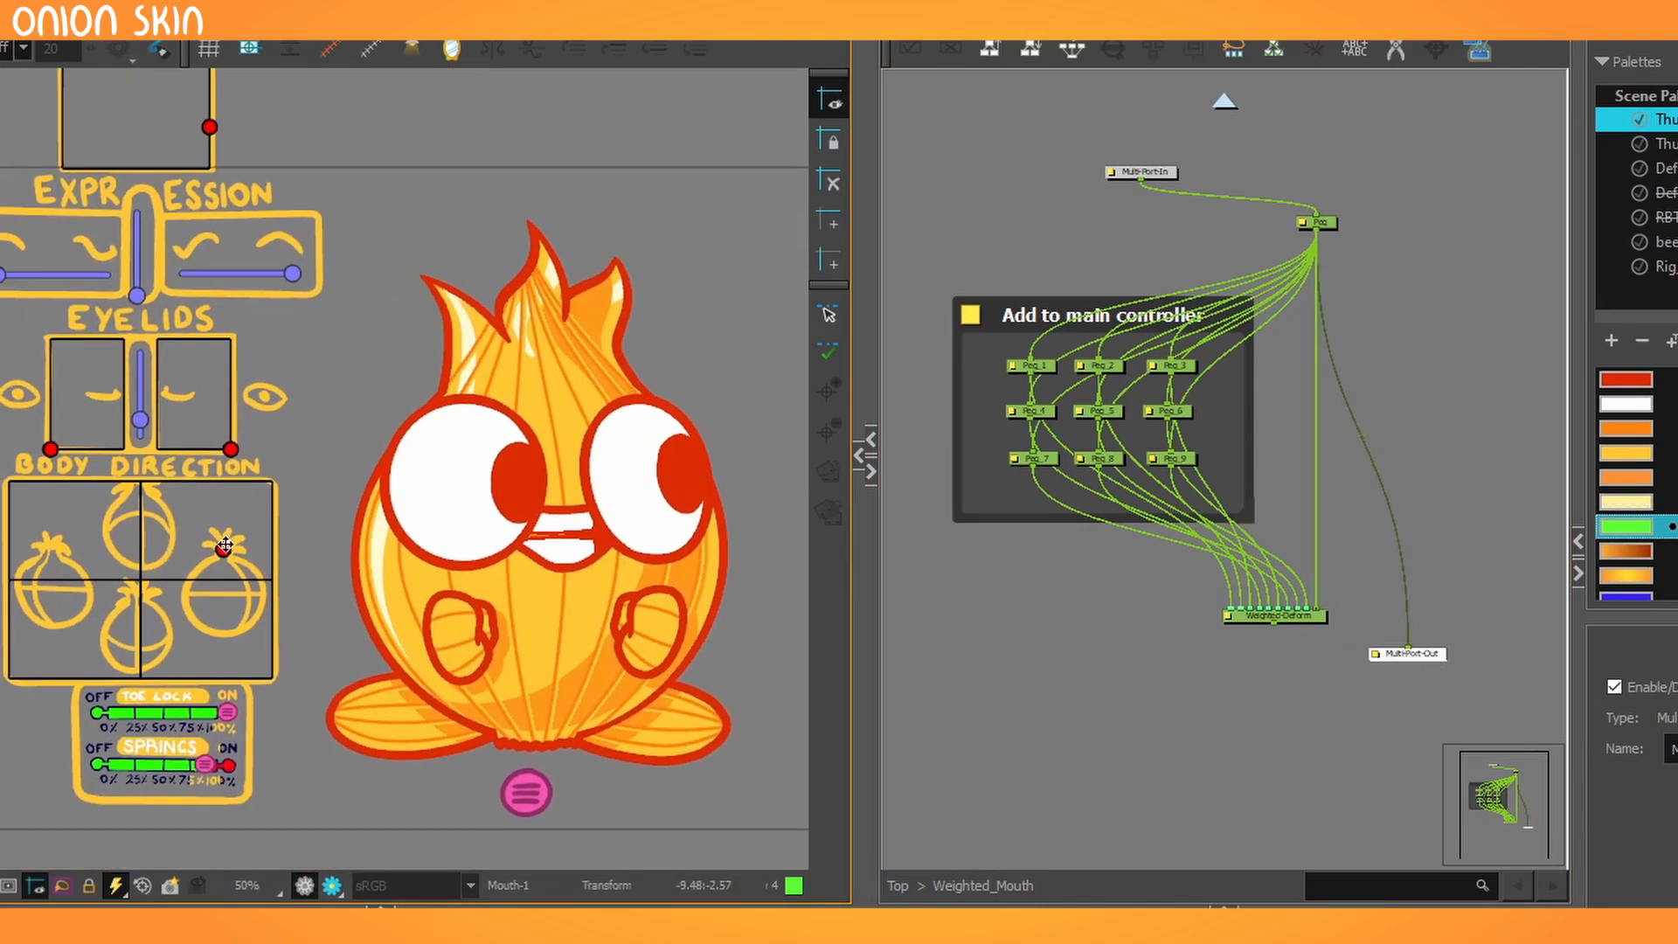
drag(224, 546, 260, 630)
Slide the mouth controller to the open mouth shape and turn the body toward the upper left with the body direction controller.
scroll(405, 631, down, 2)
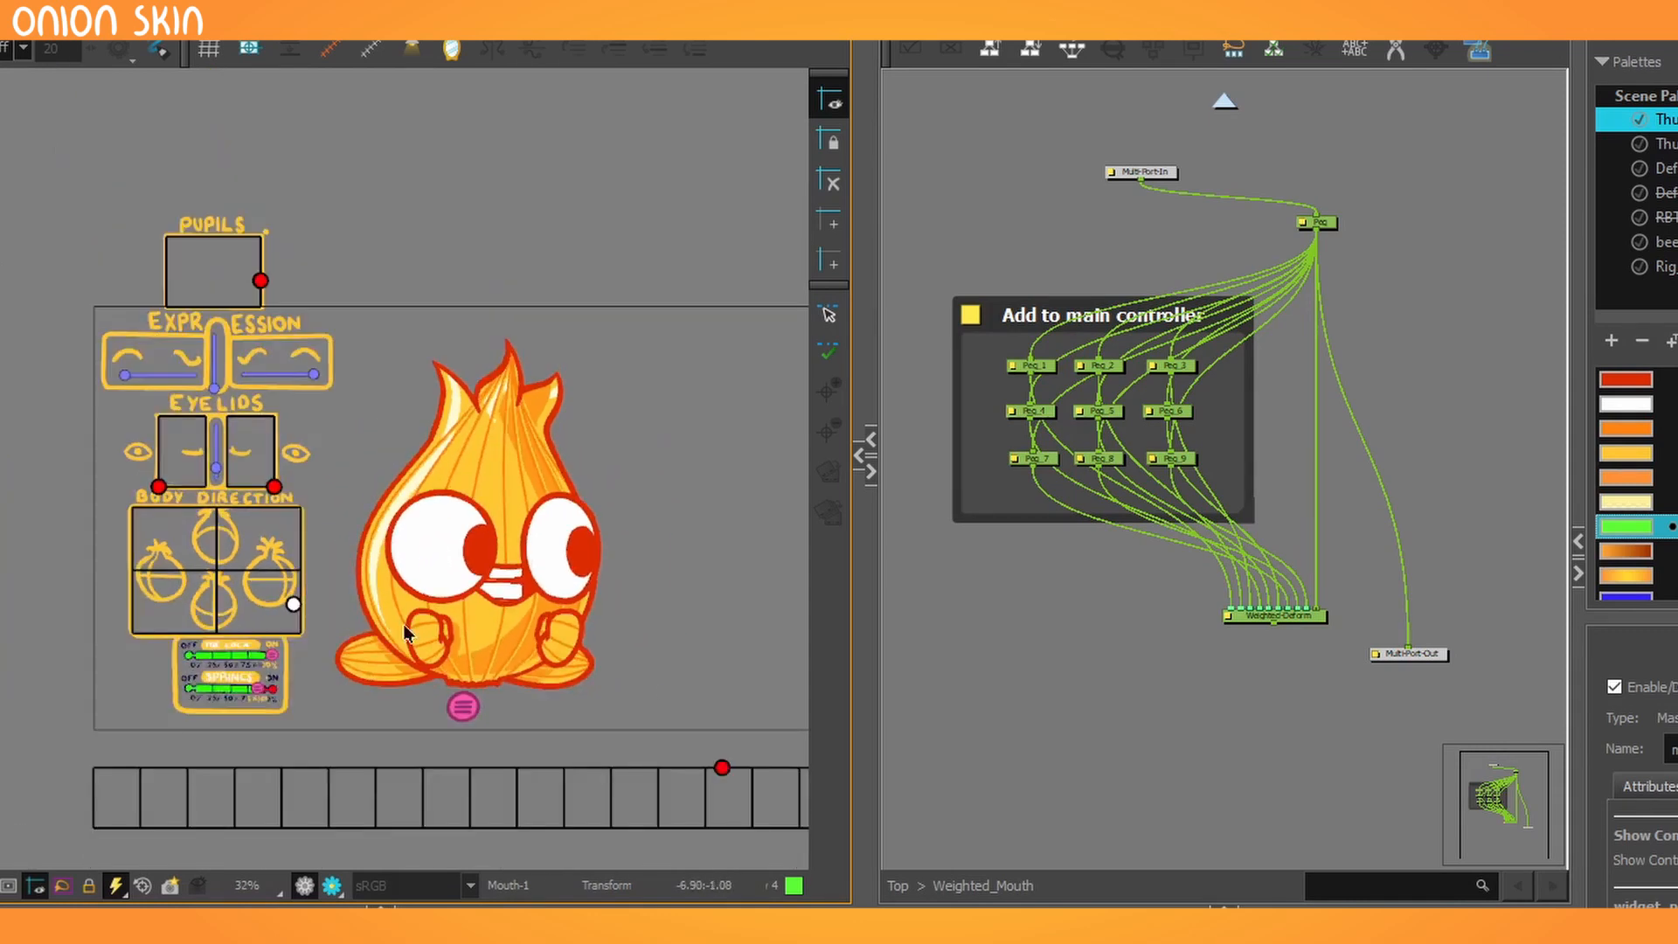
drag(721, 767, 432, 731)
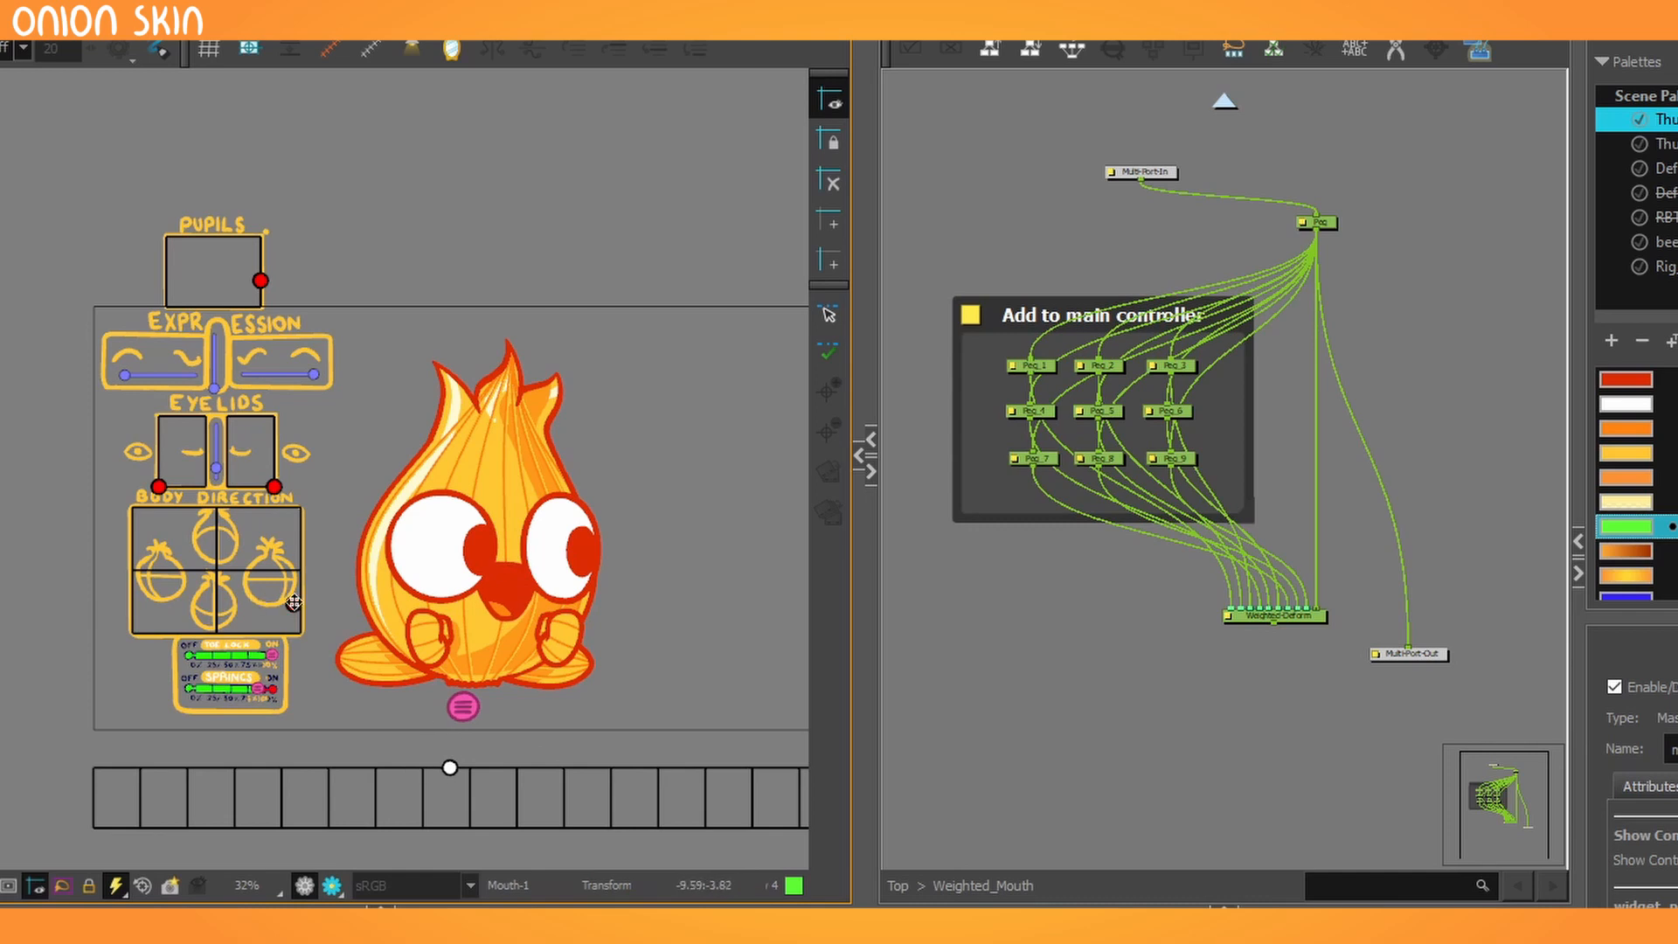
drag(294, 601, 88, 481)
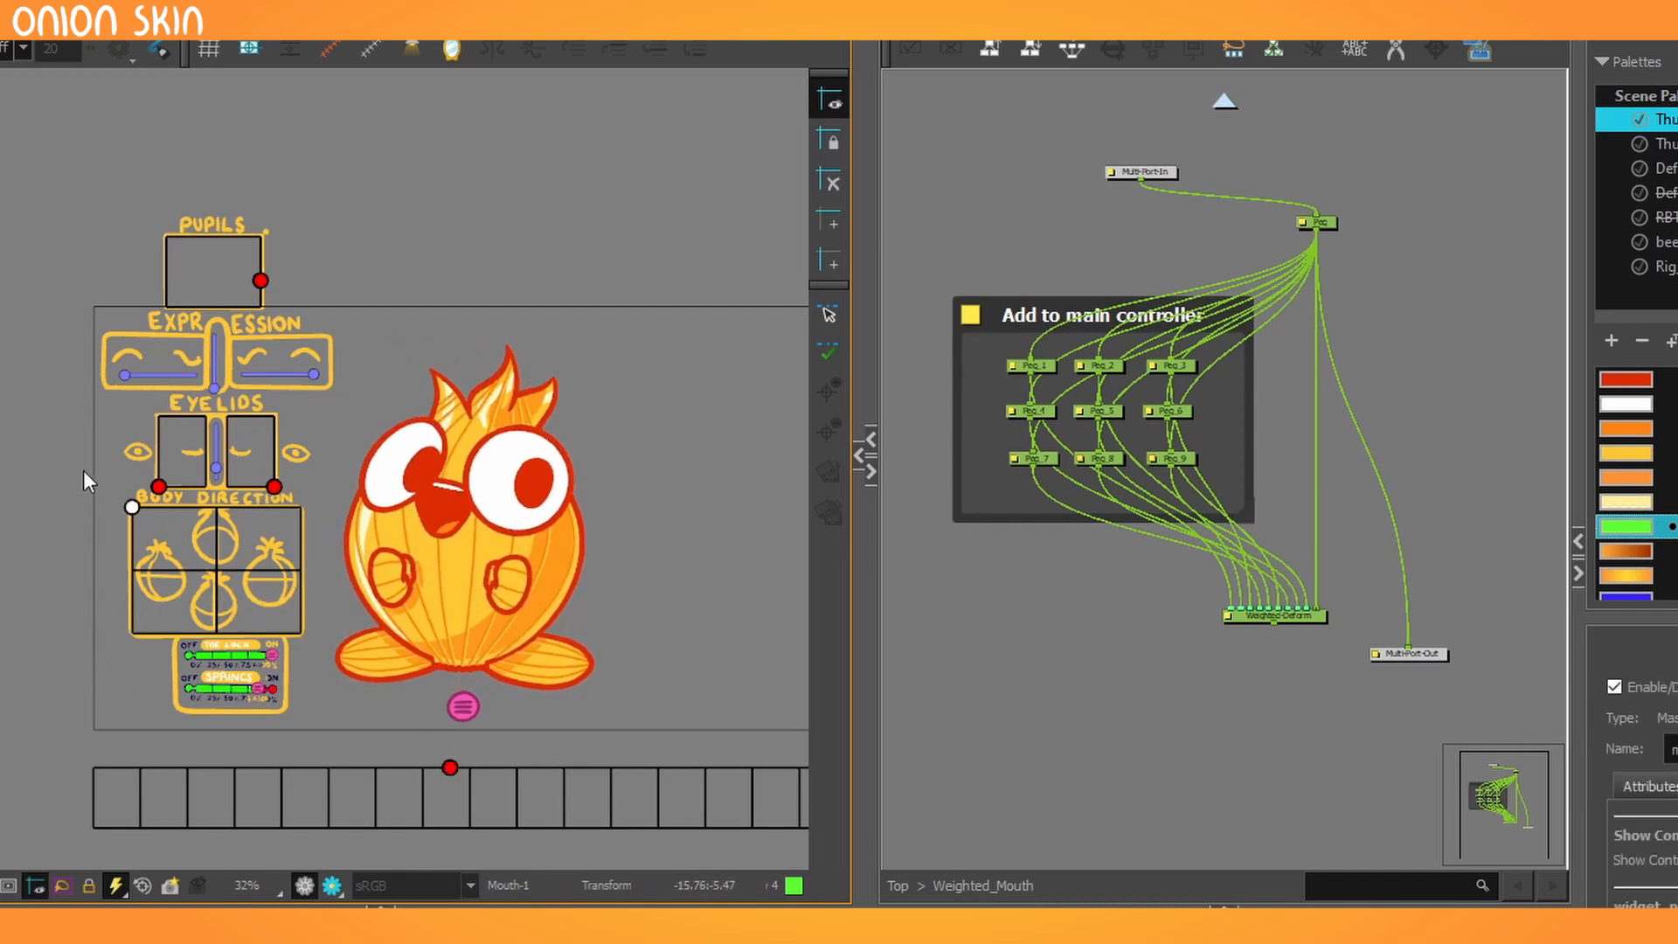
scroll(350, 524, up, 1)
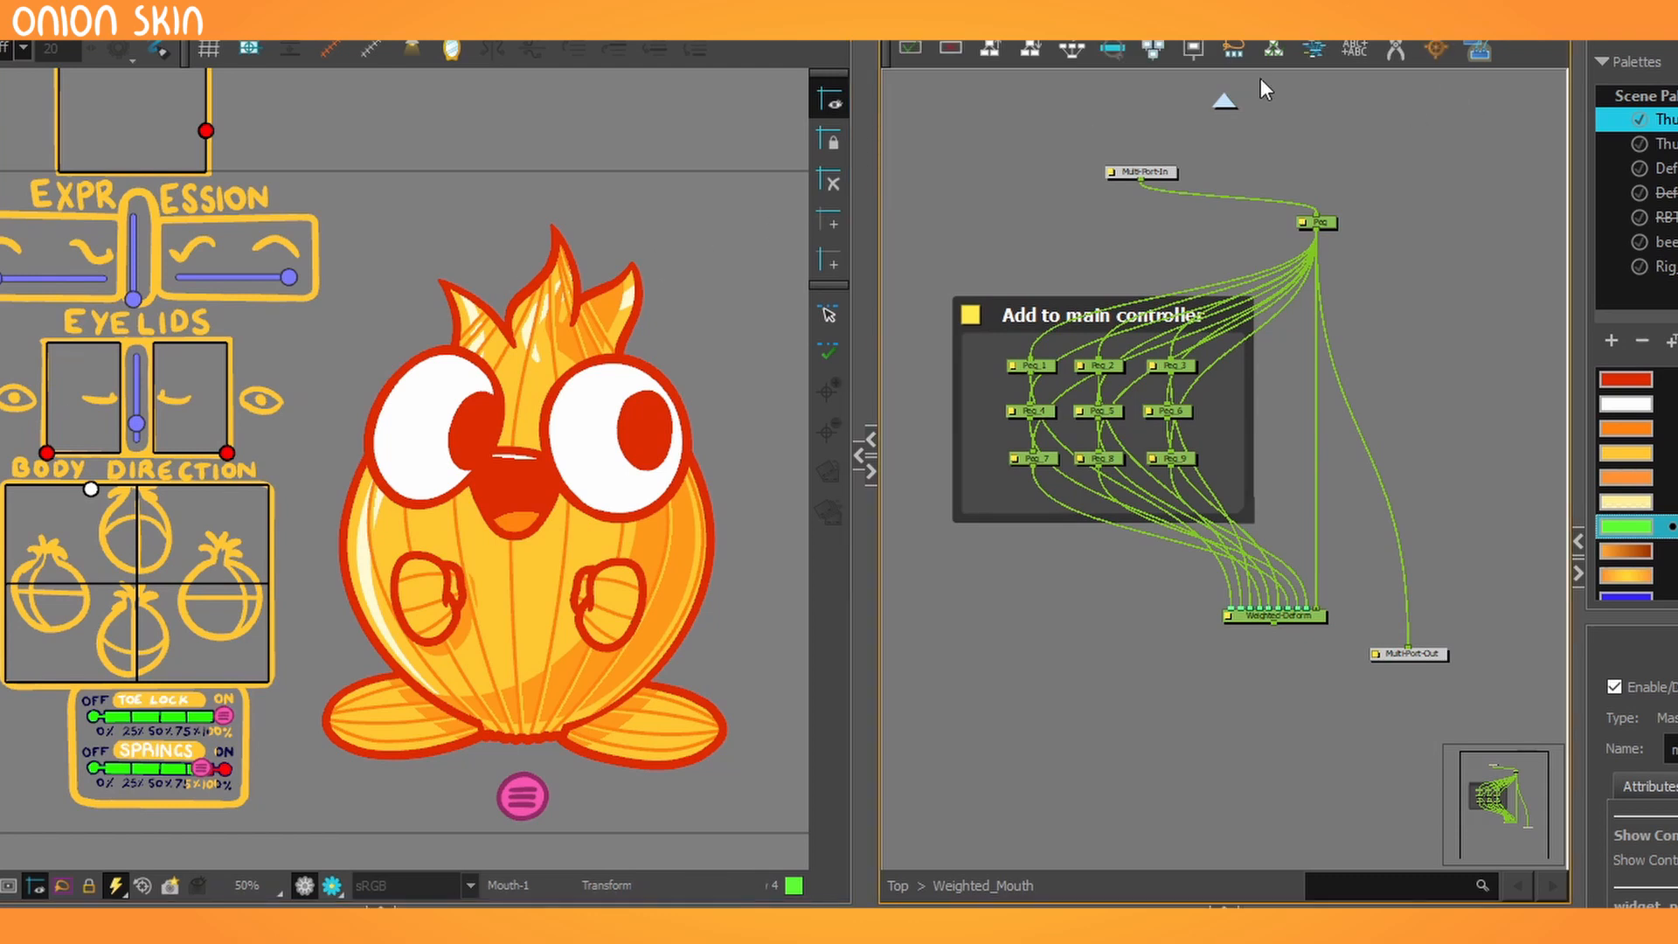
Leave the Weighted_Mouth group and enter the Mouth-G group.
click(1224, 101)
scroll(1209, 336, down, 2)
drag(1218, 500, 1198, 229)
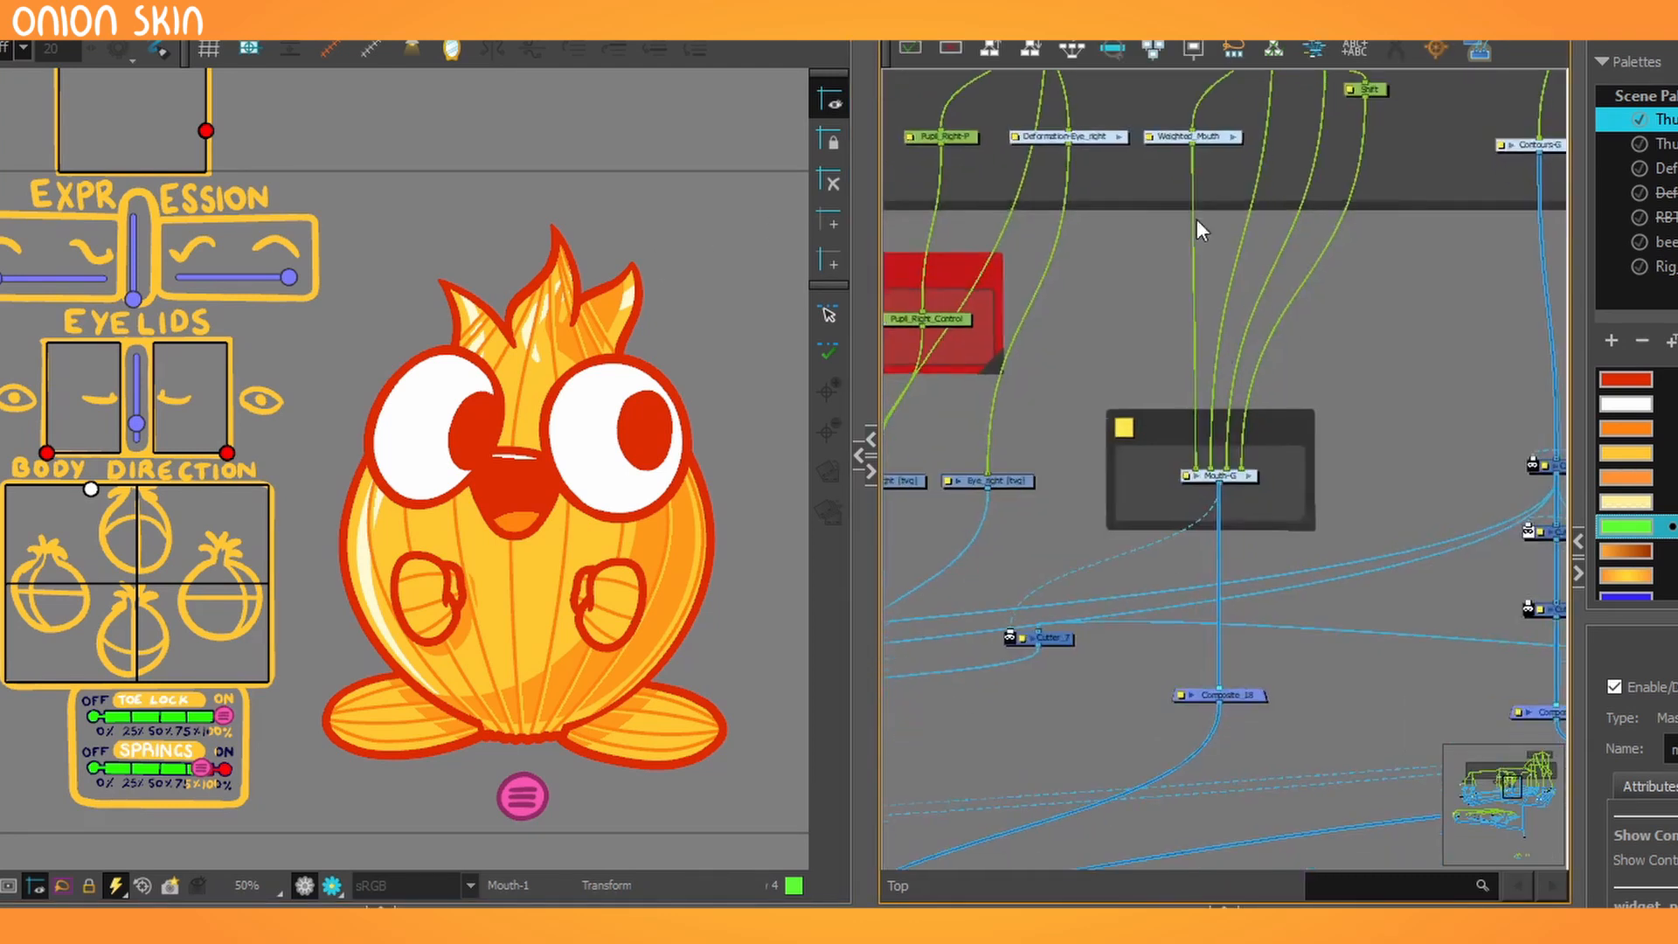
scroll(1219, 354, up, 2)
click(1284, 603)
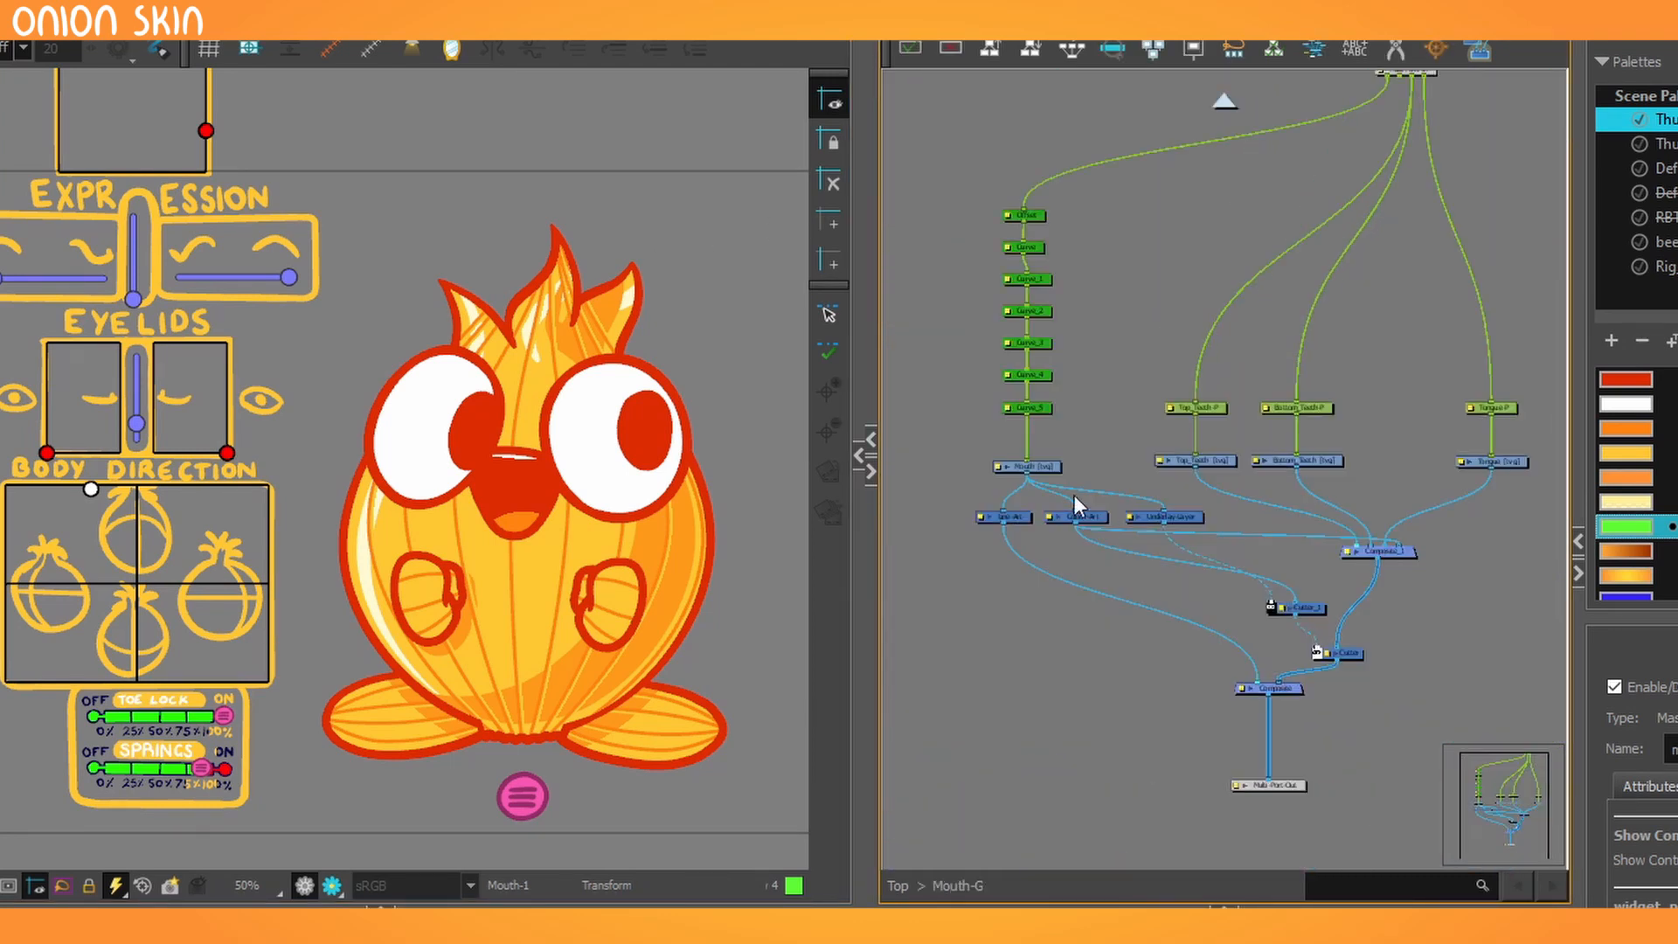
Select the deformation chain from Offset through Curve_5 above the Mouth drawing and show its control points on the mouth.
scroll(1073, 494, up, 3)
click(1036, 432)
drag(1037, 431, 1108, 691)
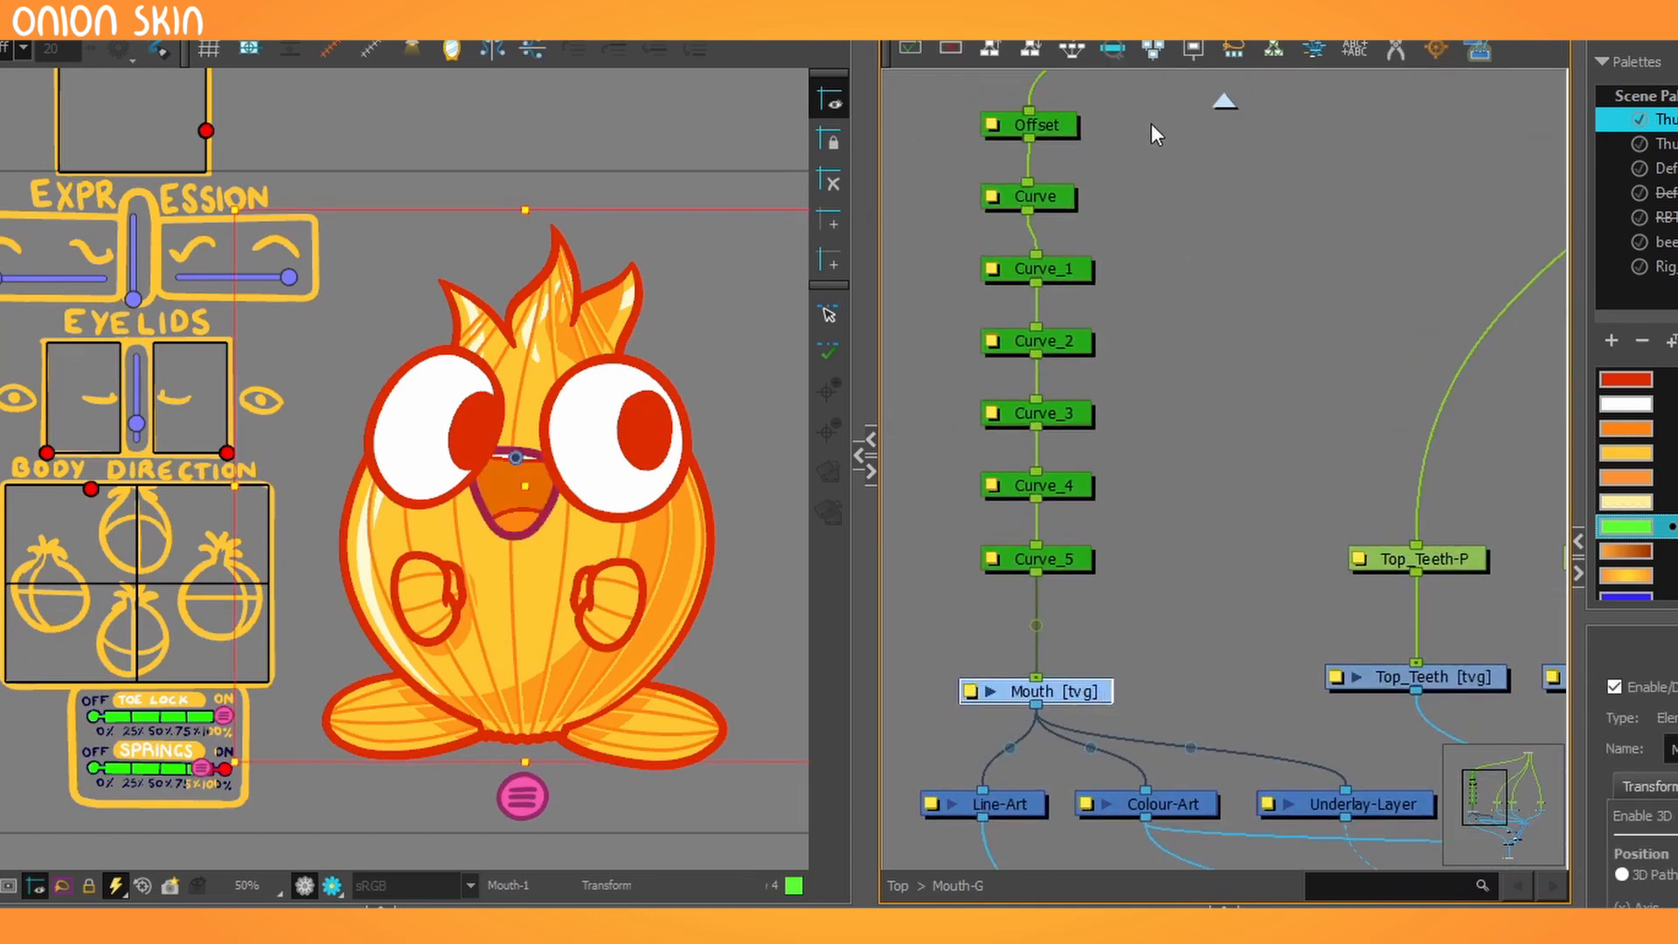
drag(1148, 114, 969, 581)
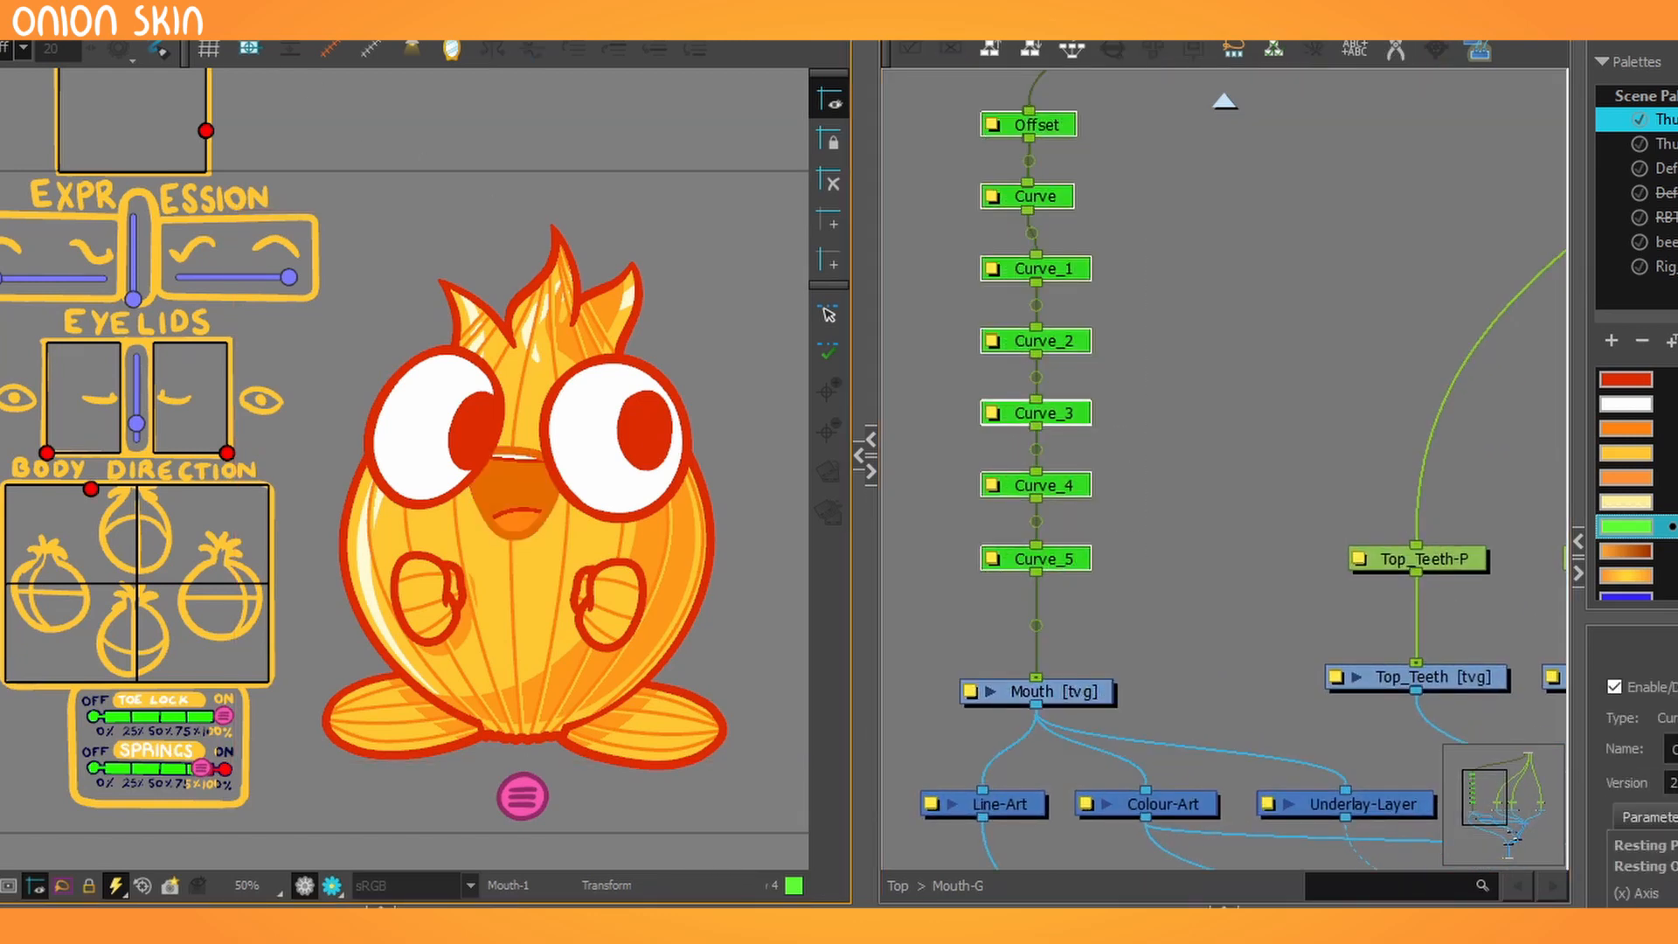
click(343, 42)
scroll(421, 317, up, 2)
drag(501, 634, 411, 528)
scroll(417, 586, down, 2)
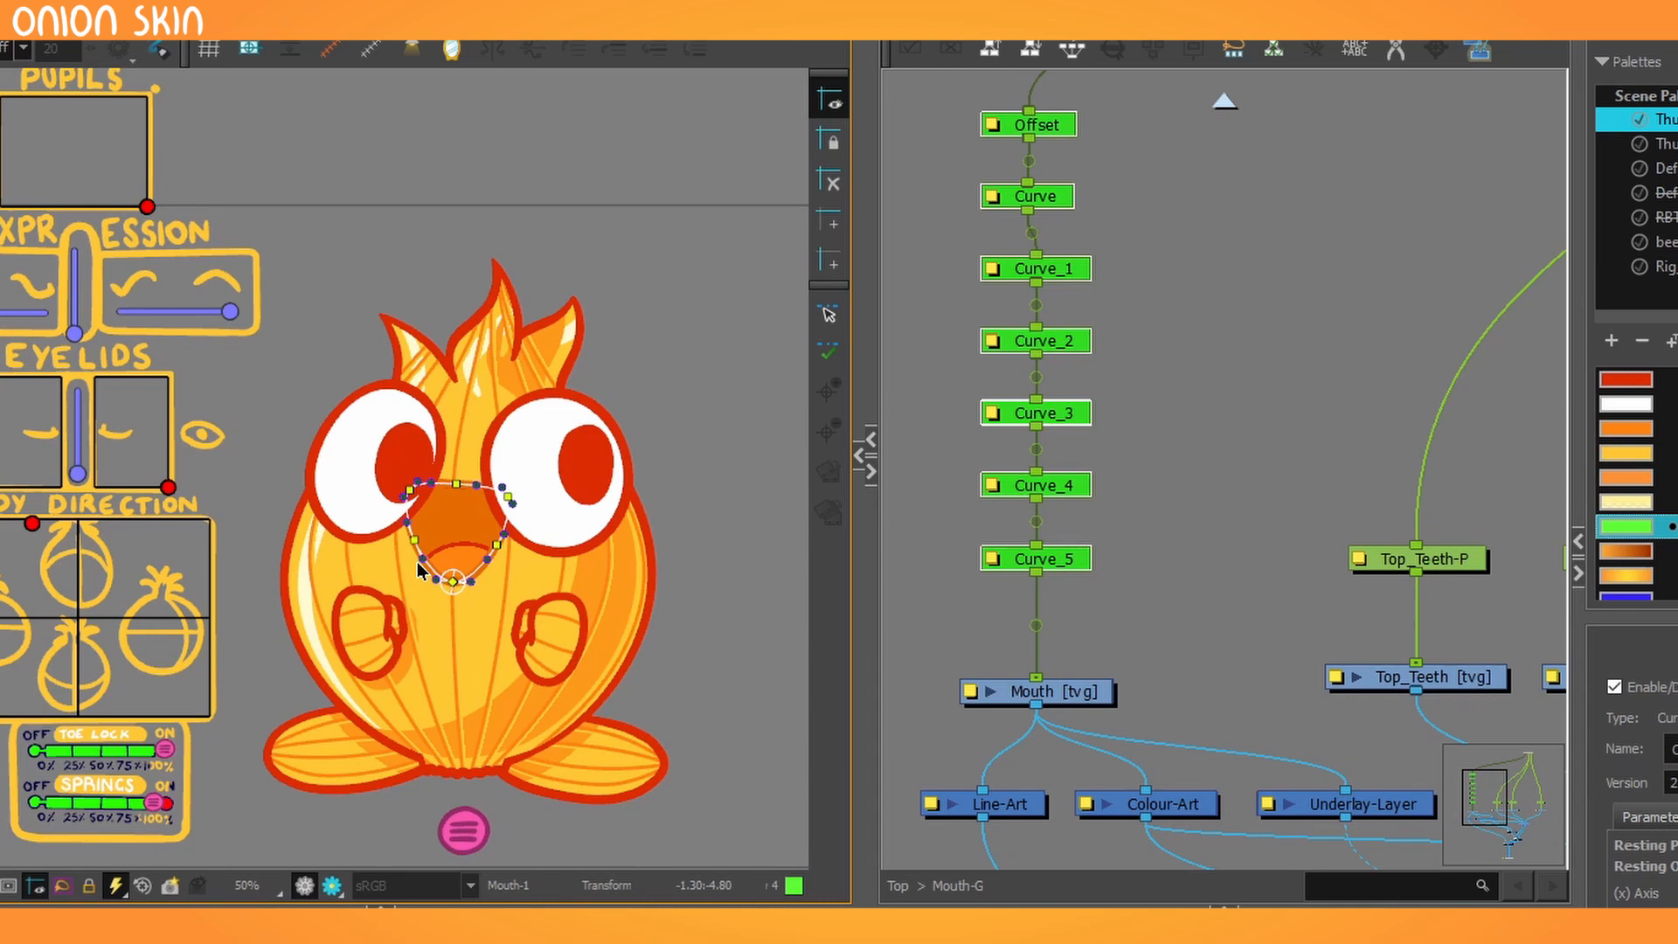
Try pulling the deformation point on the right side of the mouth curve inward, and undo that deformation.
scroll(385, 119, down, 2)
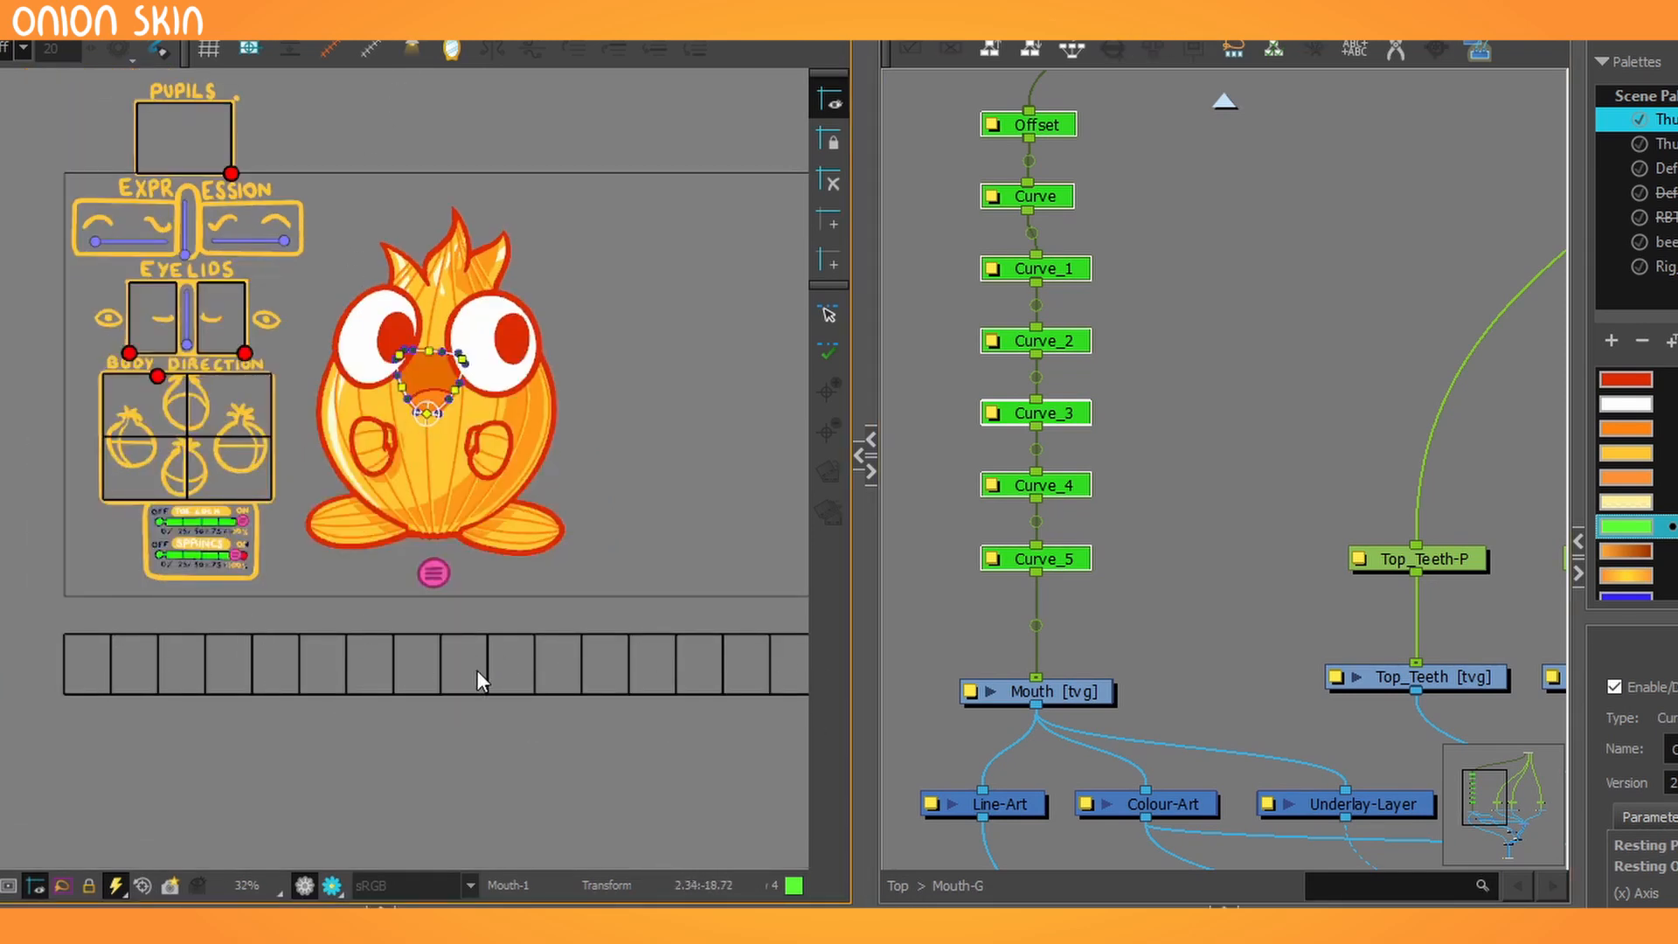
scroll(426, 449, up, 6)
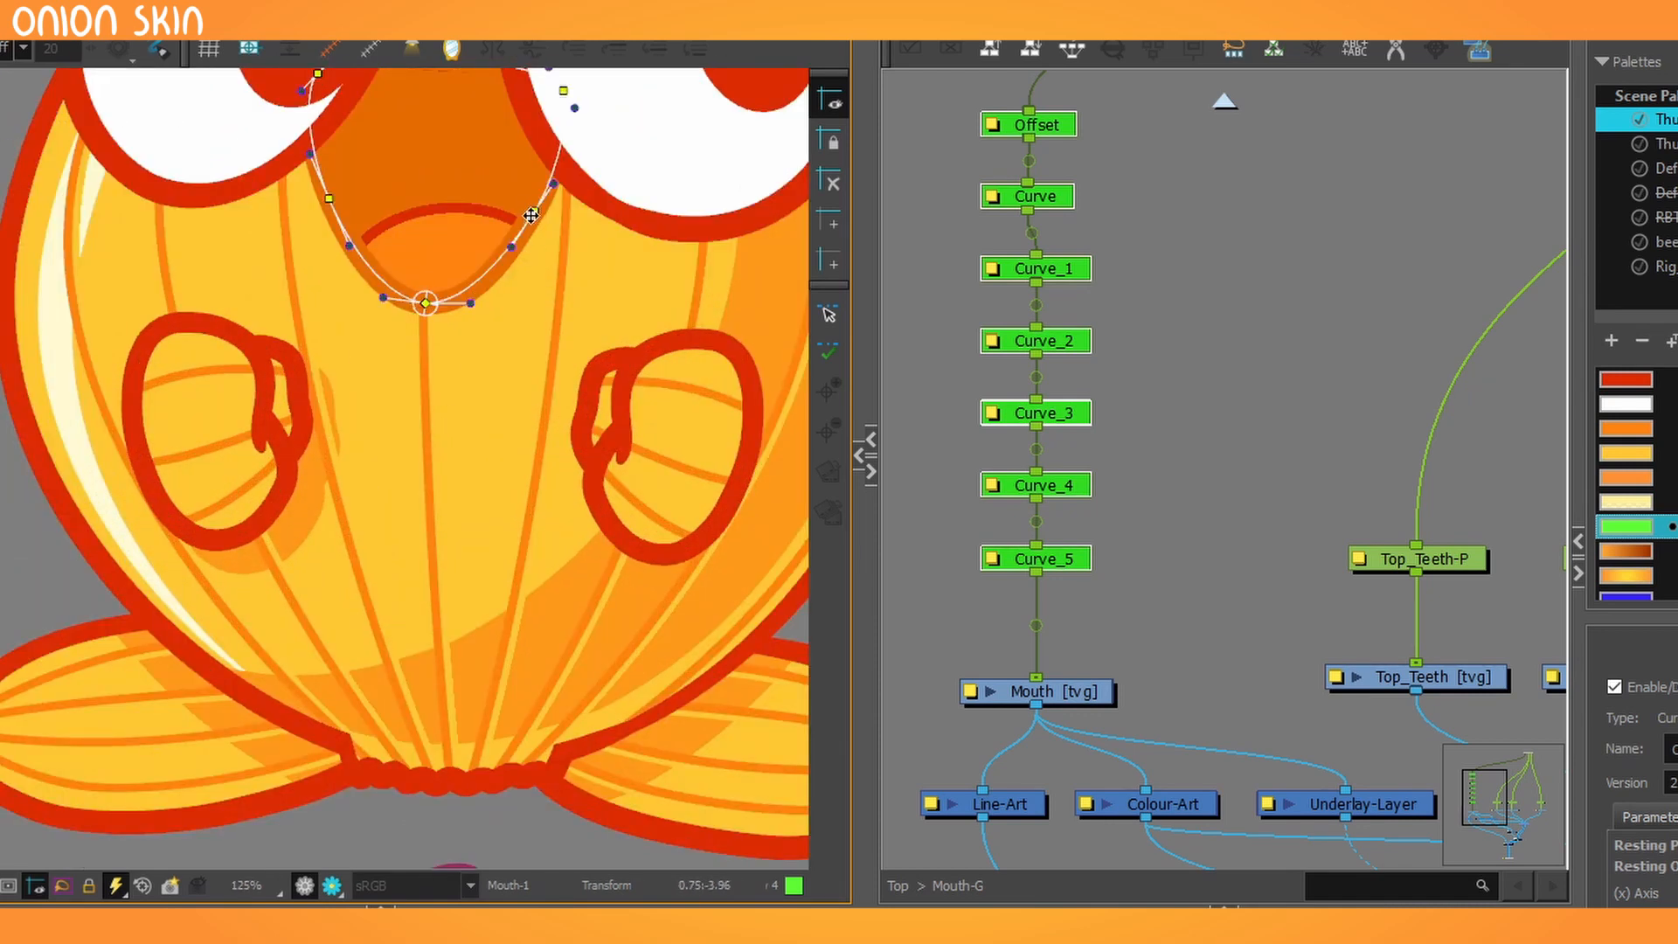
mouse_move(531, 225)
mouse_down()
mouse_move(514, 215)
mouse_move(547, 239)
mouse_move(536, 219)
mouse_move(568, 223)
mouse_move(531, 214)
mouse_up()
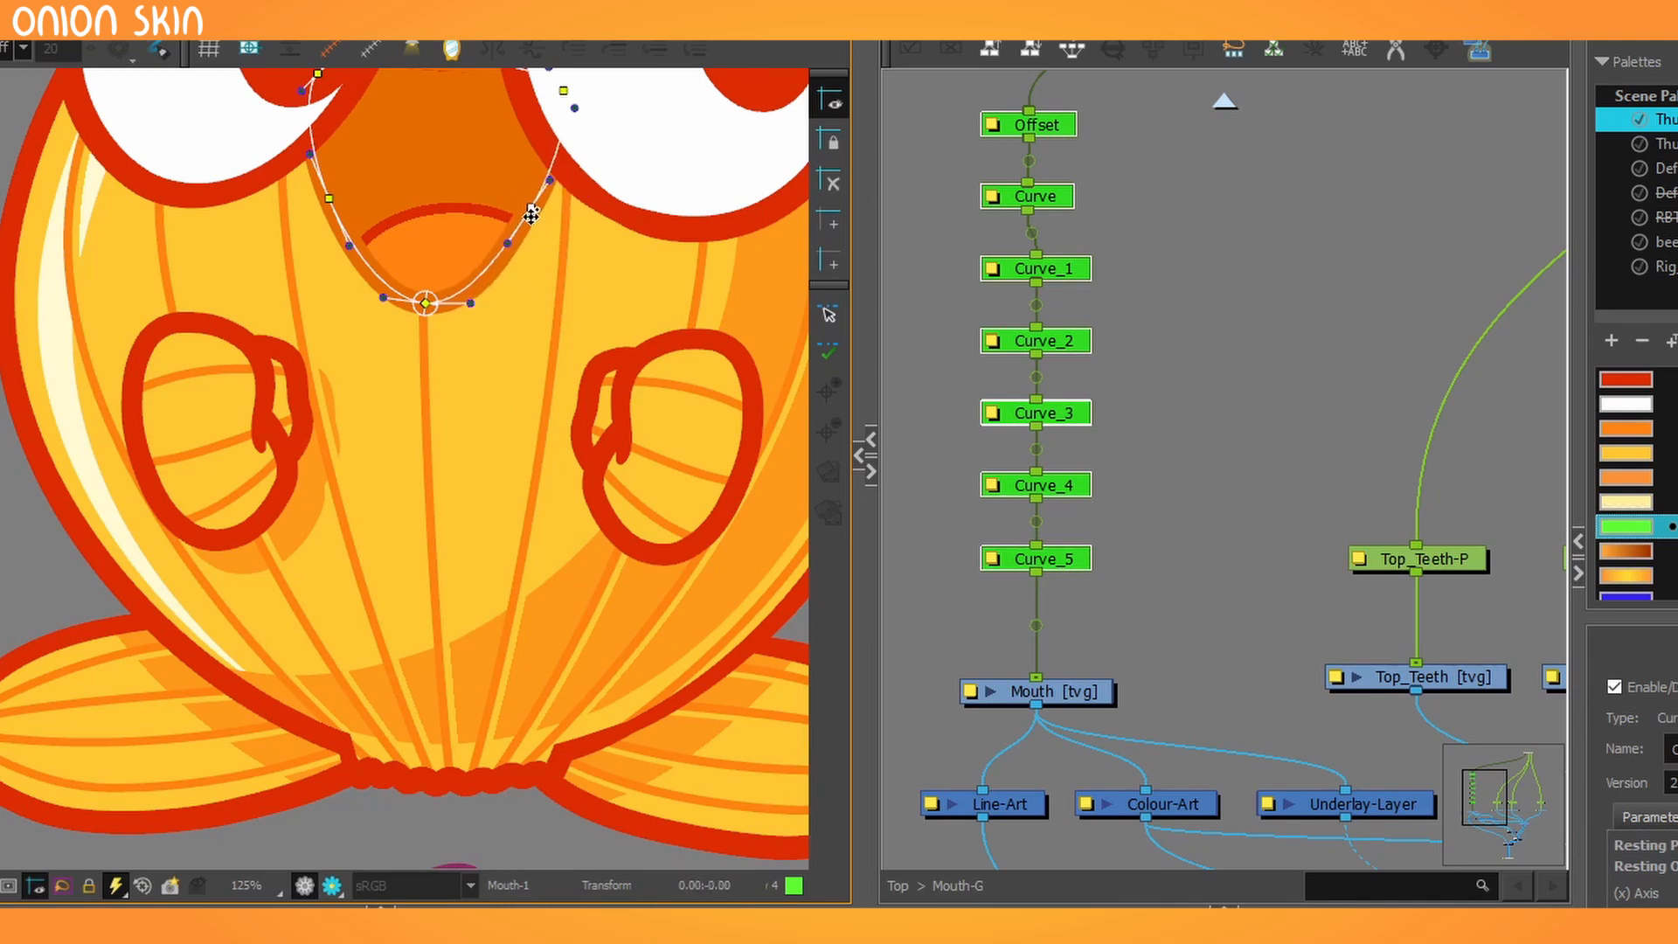
drag(531, 214, 477, 190)
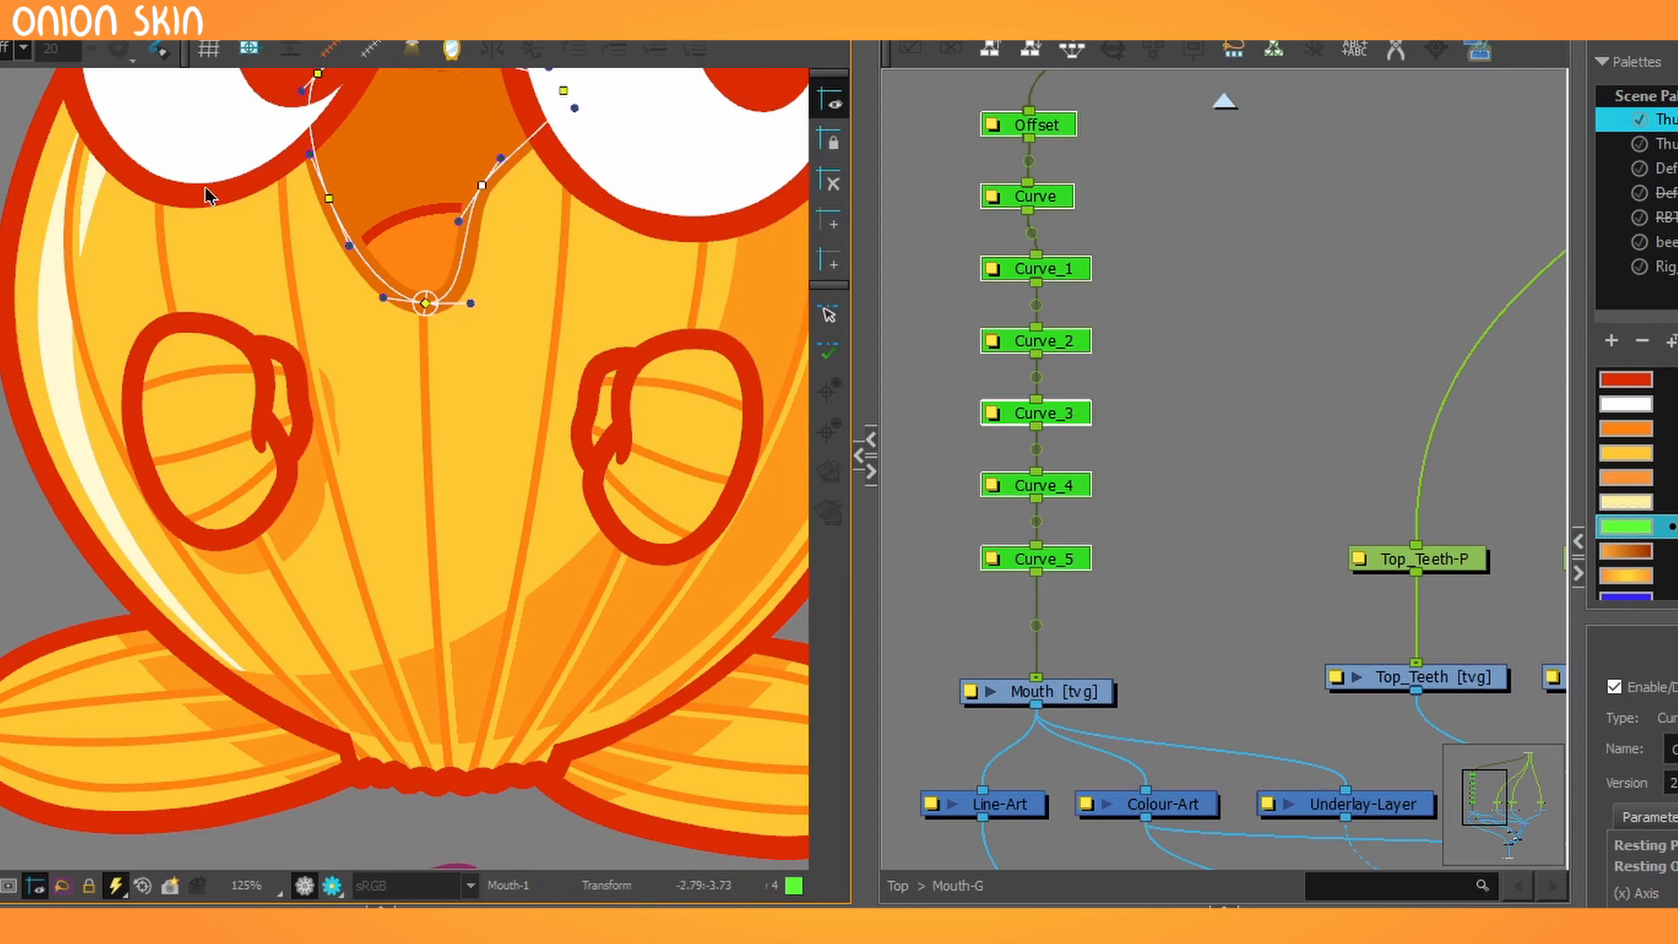
key(ctrl+z)
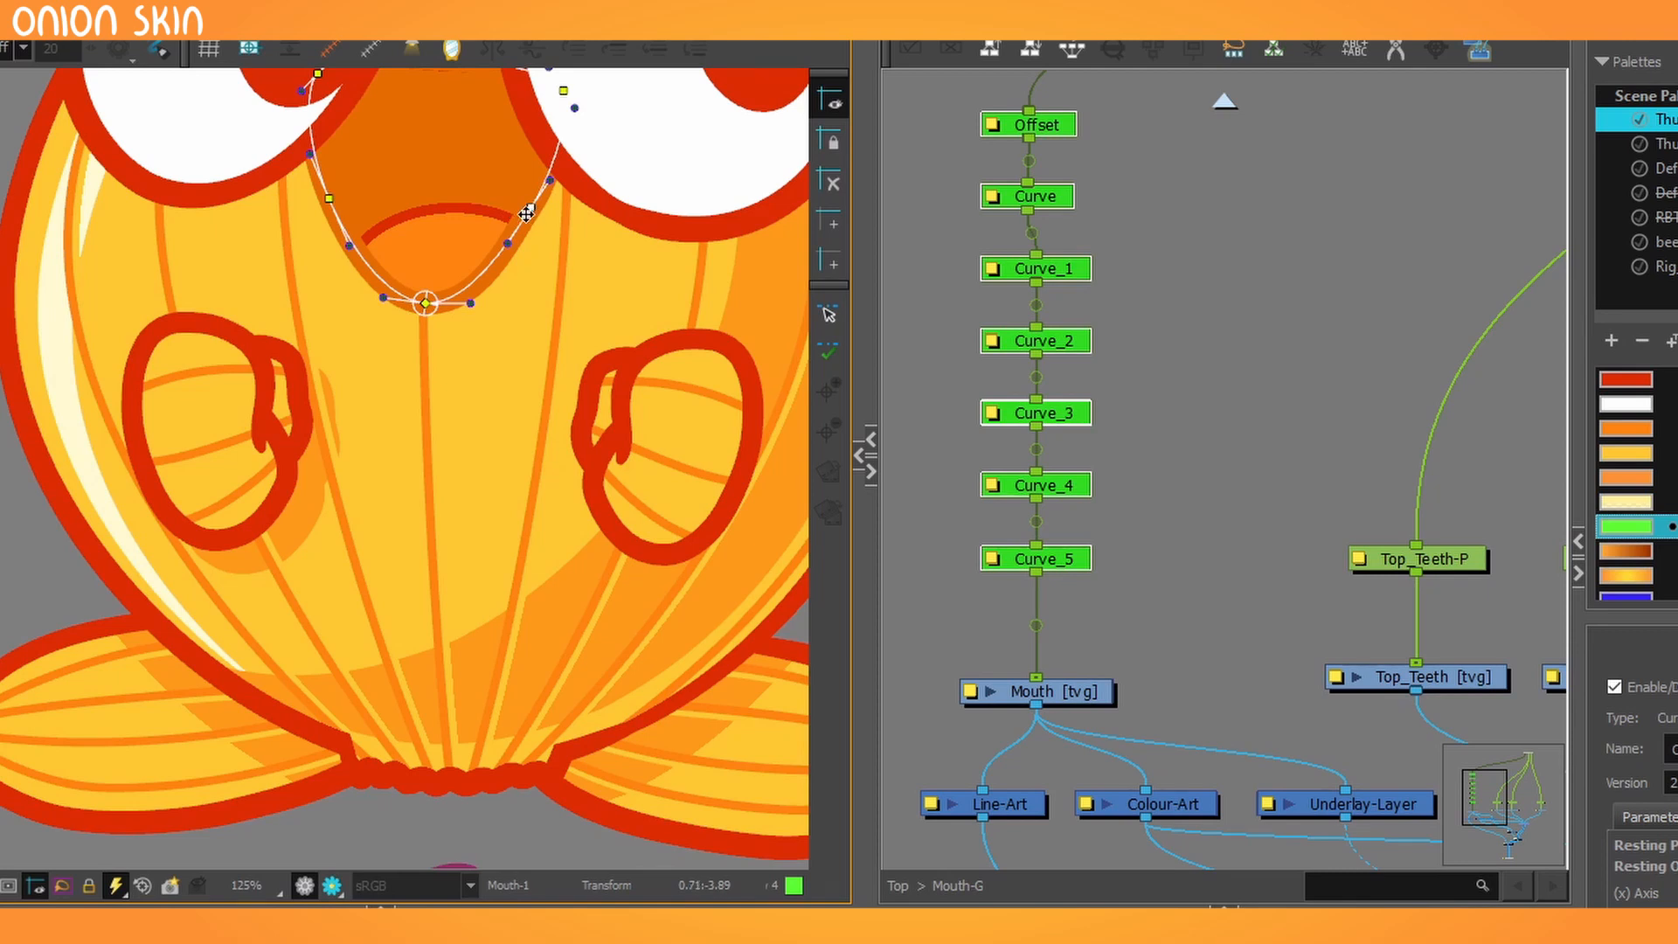
Select Curve_2, Curve_1 and Offset in turn to examine their part of the mouth curve, straightening the Curve node's place in the chain.
click(1072, 341)
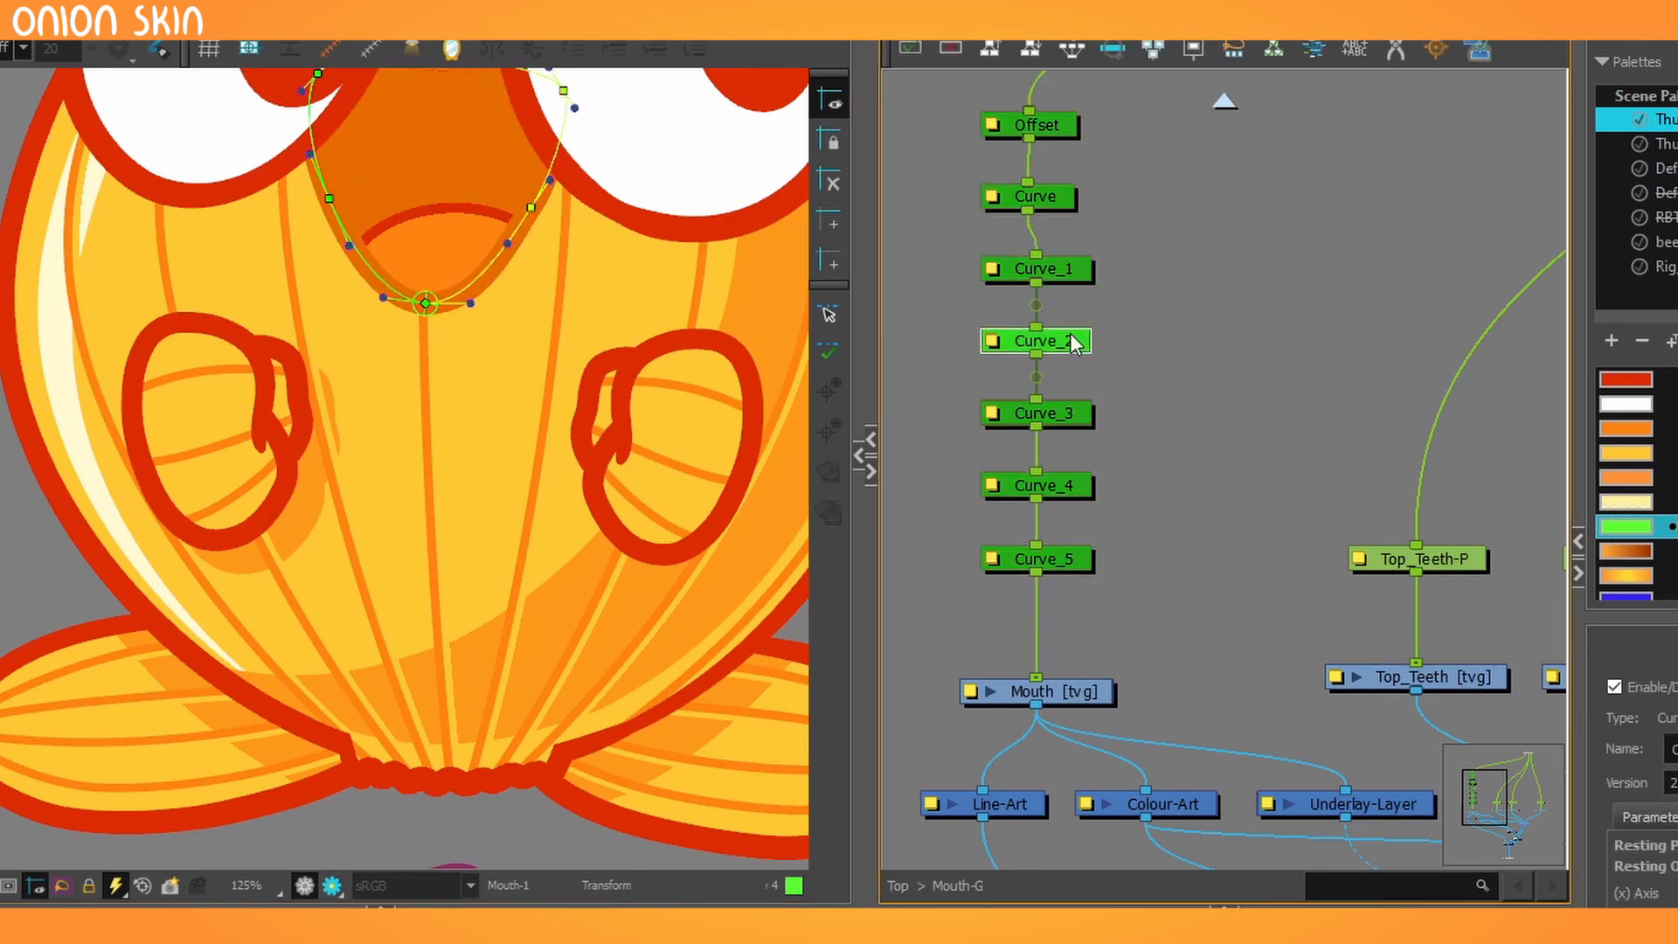
scroll(1070, 334, up, 4)
scroll(1132, 360, down, 1)
drag(1132, 360, 1214, 531)
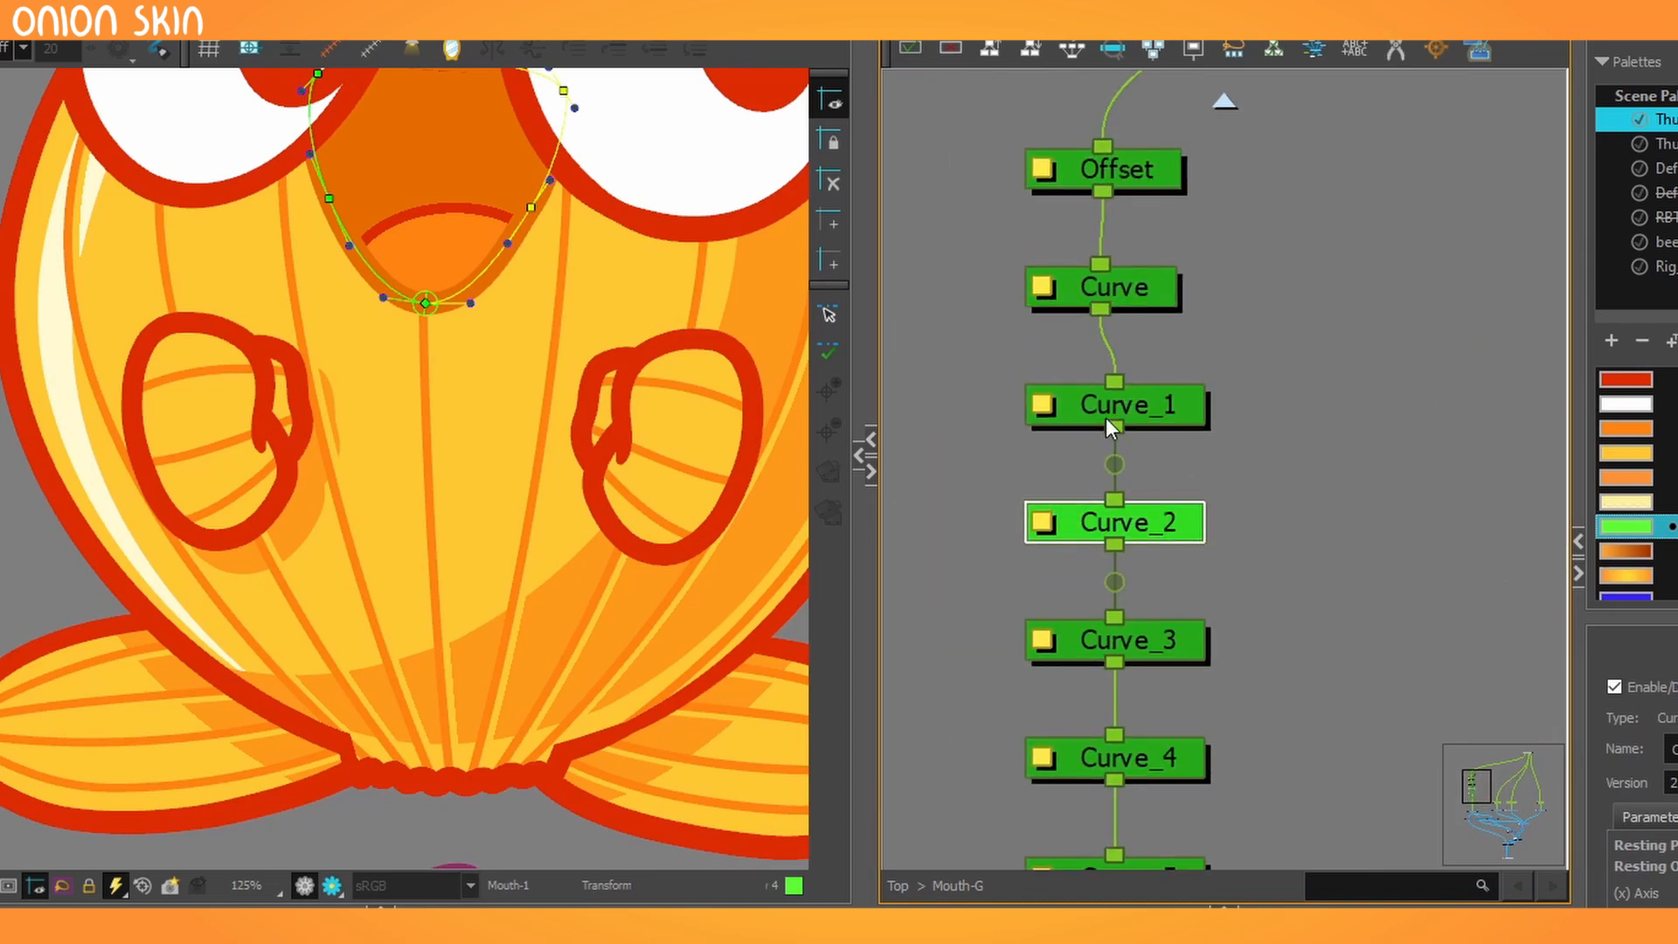
click(1141, 407)
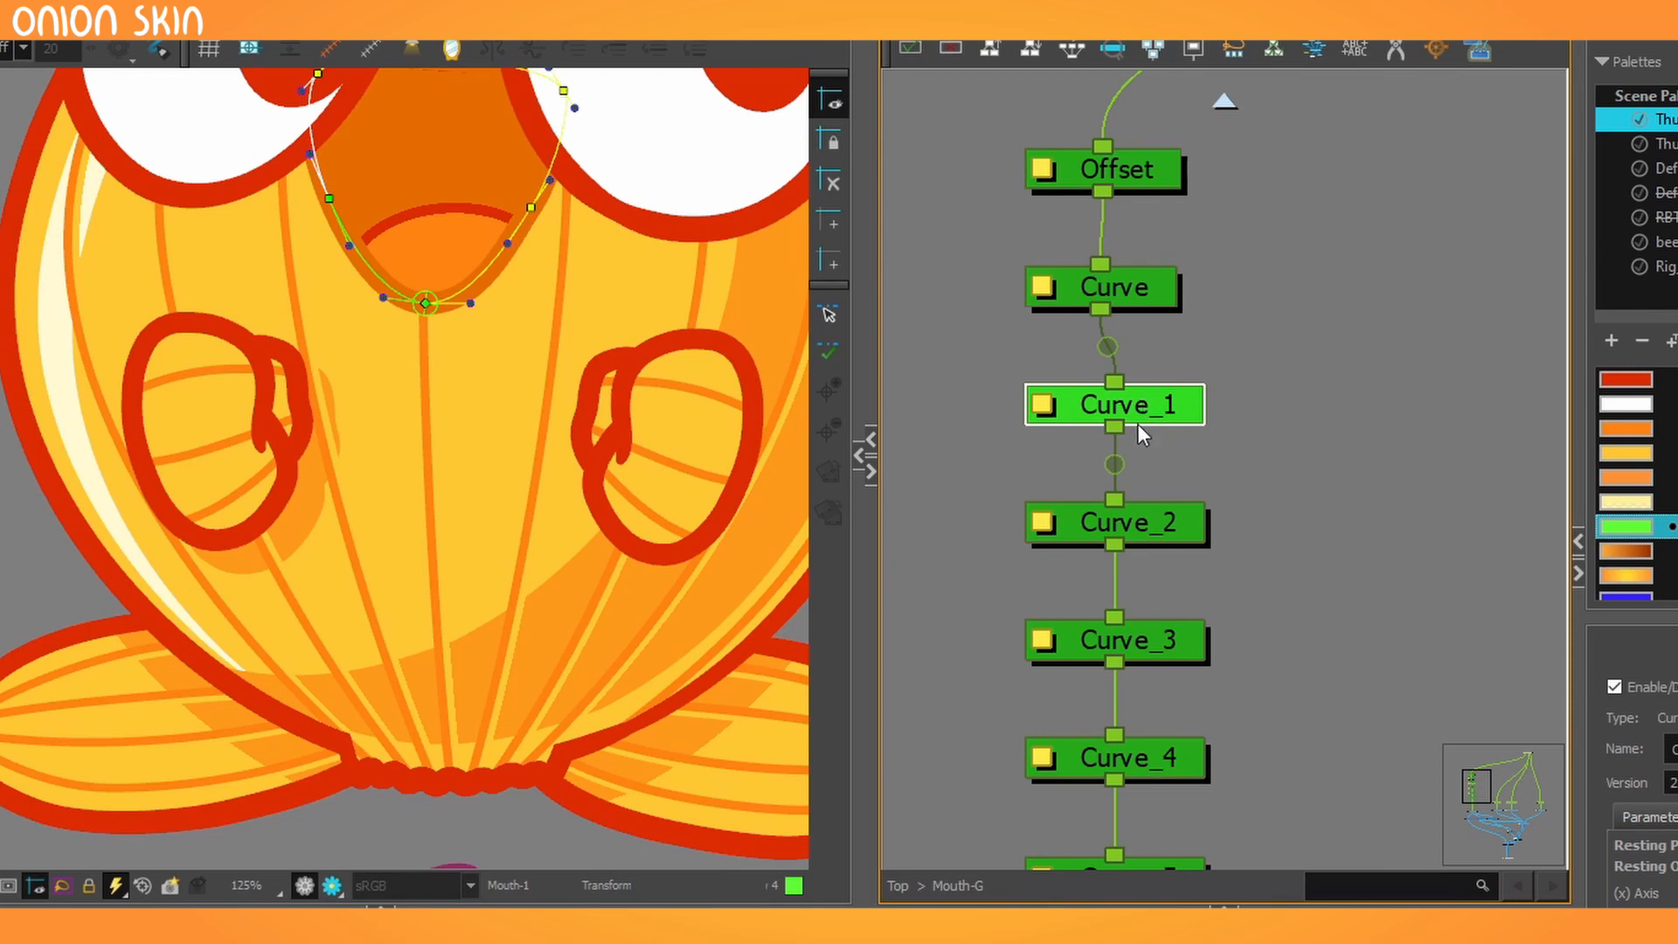
drag(1153, 293, 1168, 289)
click(1164, 181)
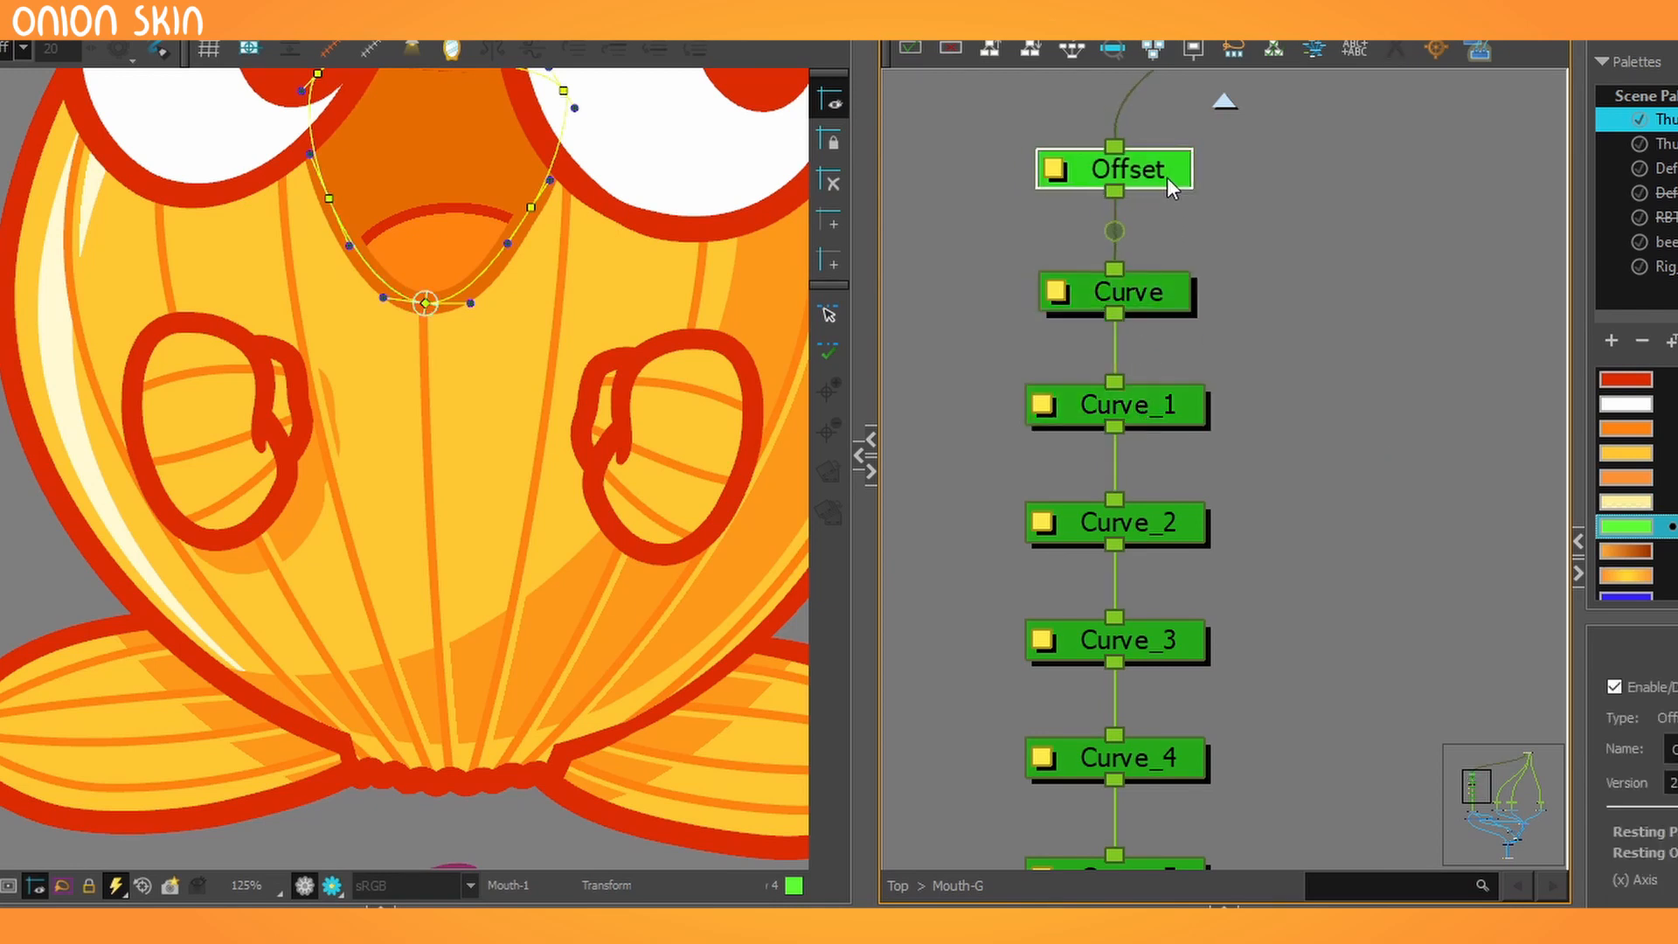
scroll(1180, 188, down, 1)
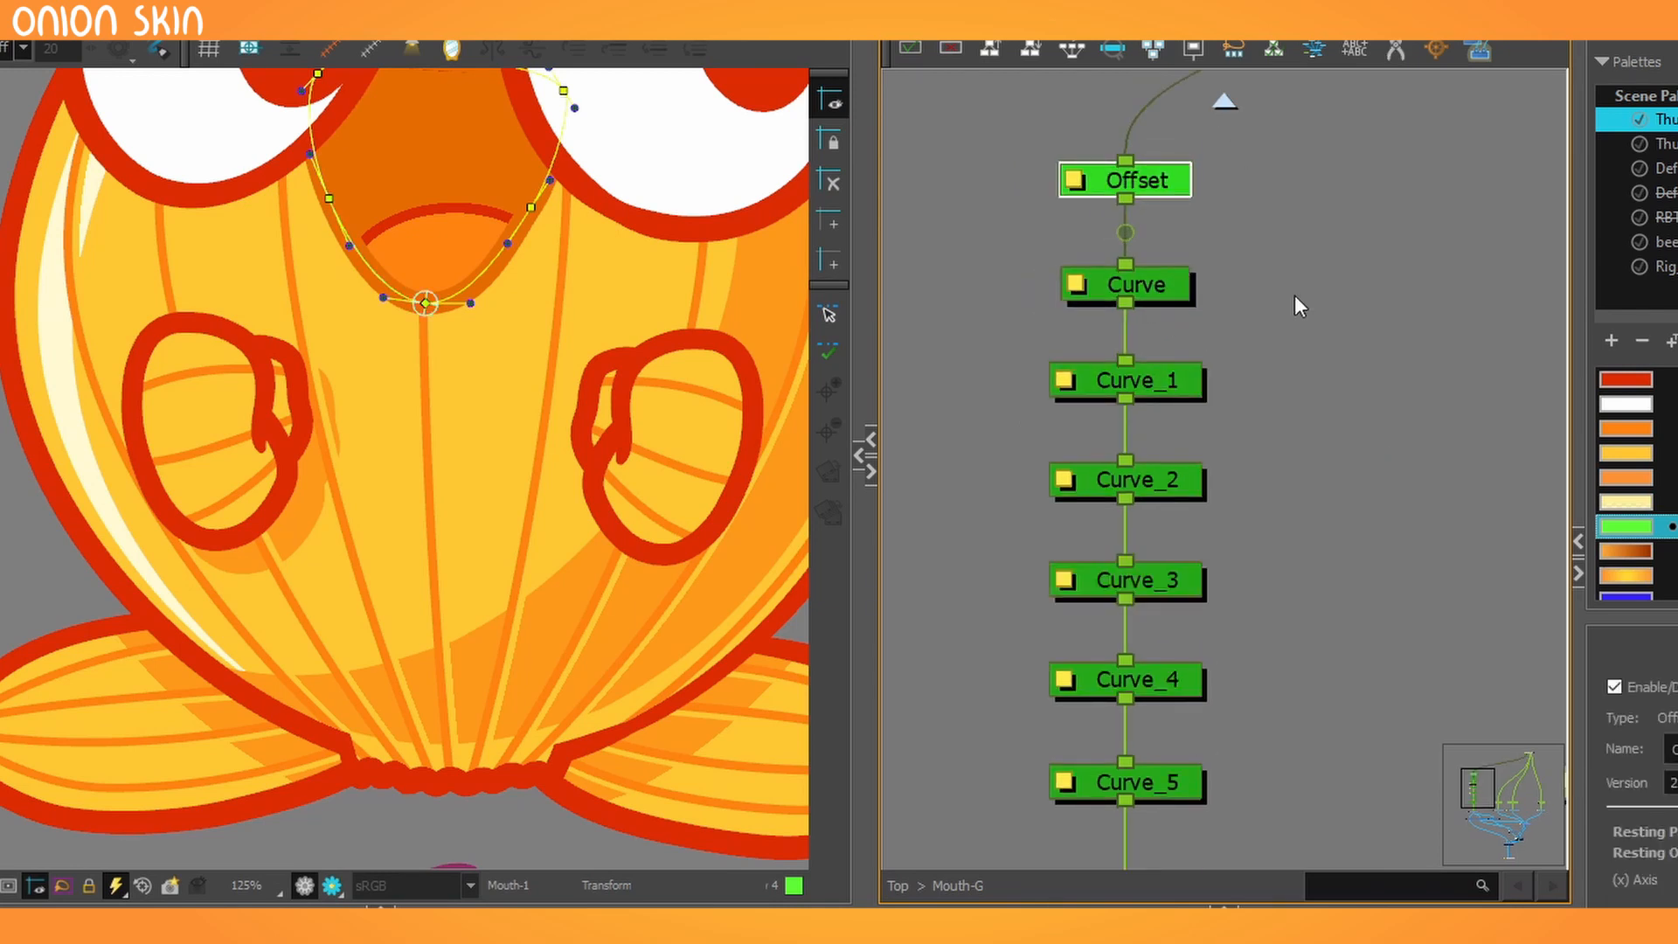
Add a chain of three parented pegs beside the deformation chain and space the middle one evenly.
drag(1318, 442, 1255, 427)
click(1279, 521)
key(ctrl+p)
key(ctrl+p)
key(ctrl+p)
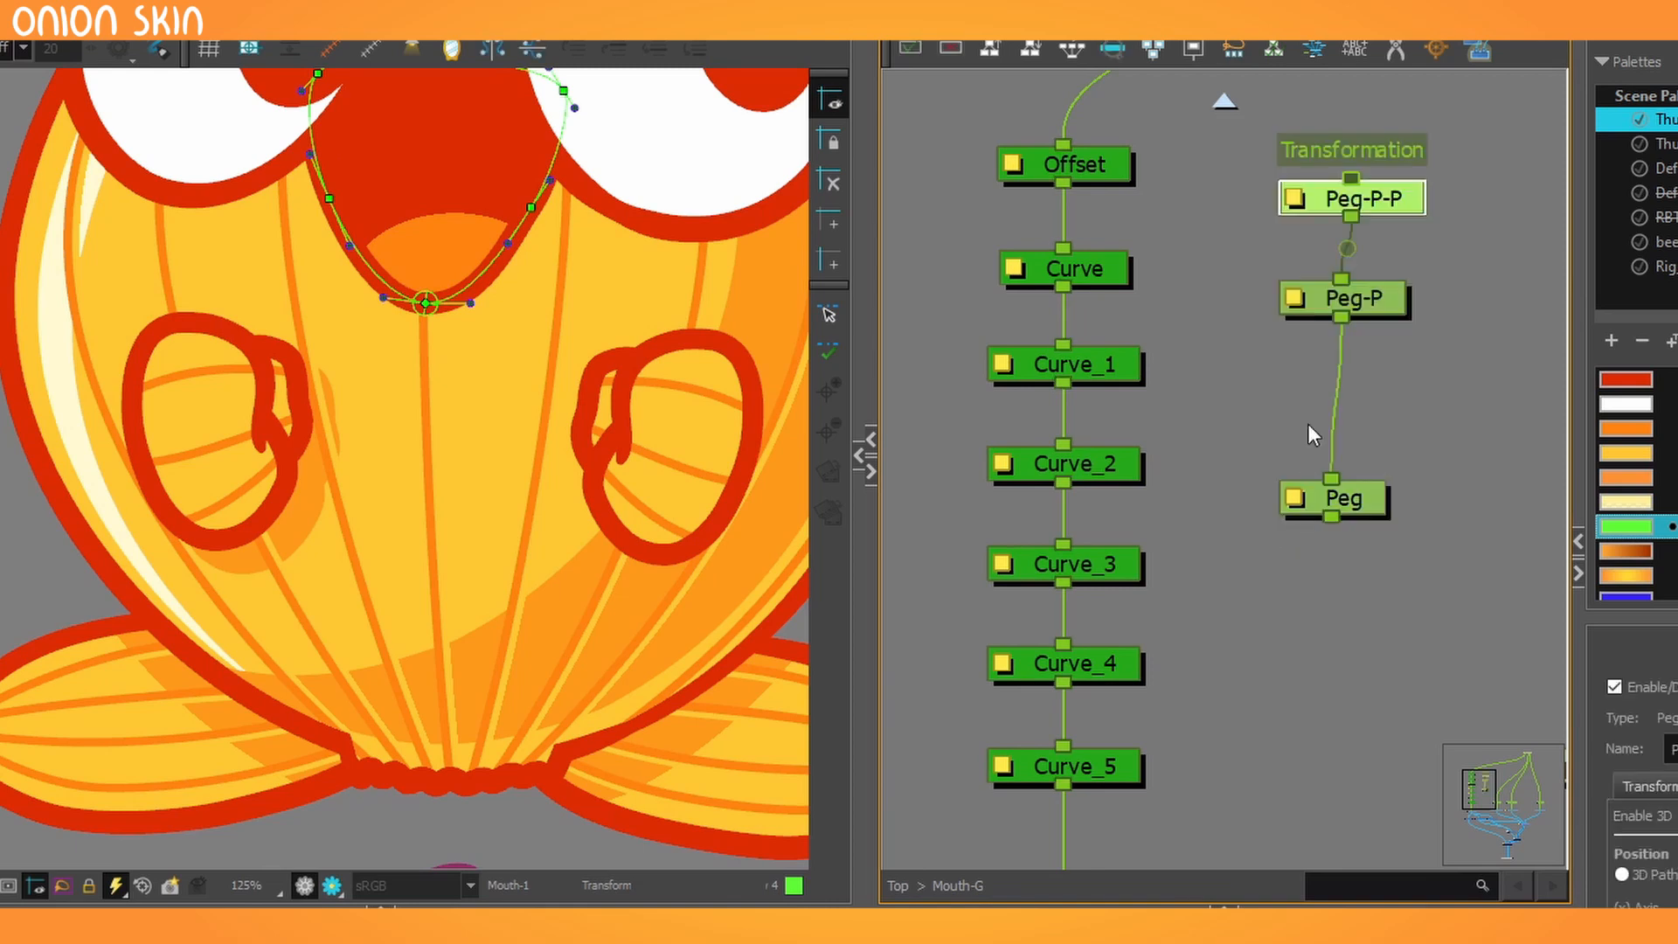
drag(1391, 301, 1400, 351)
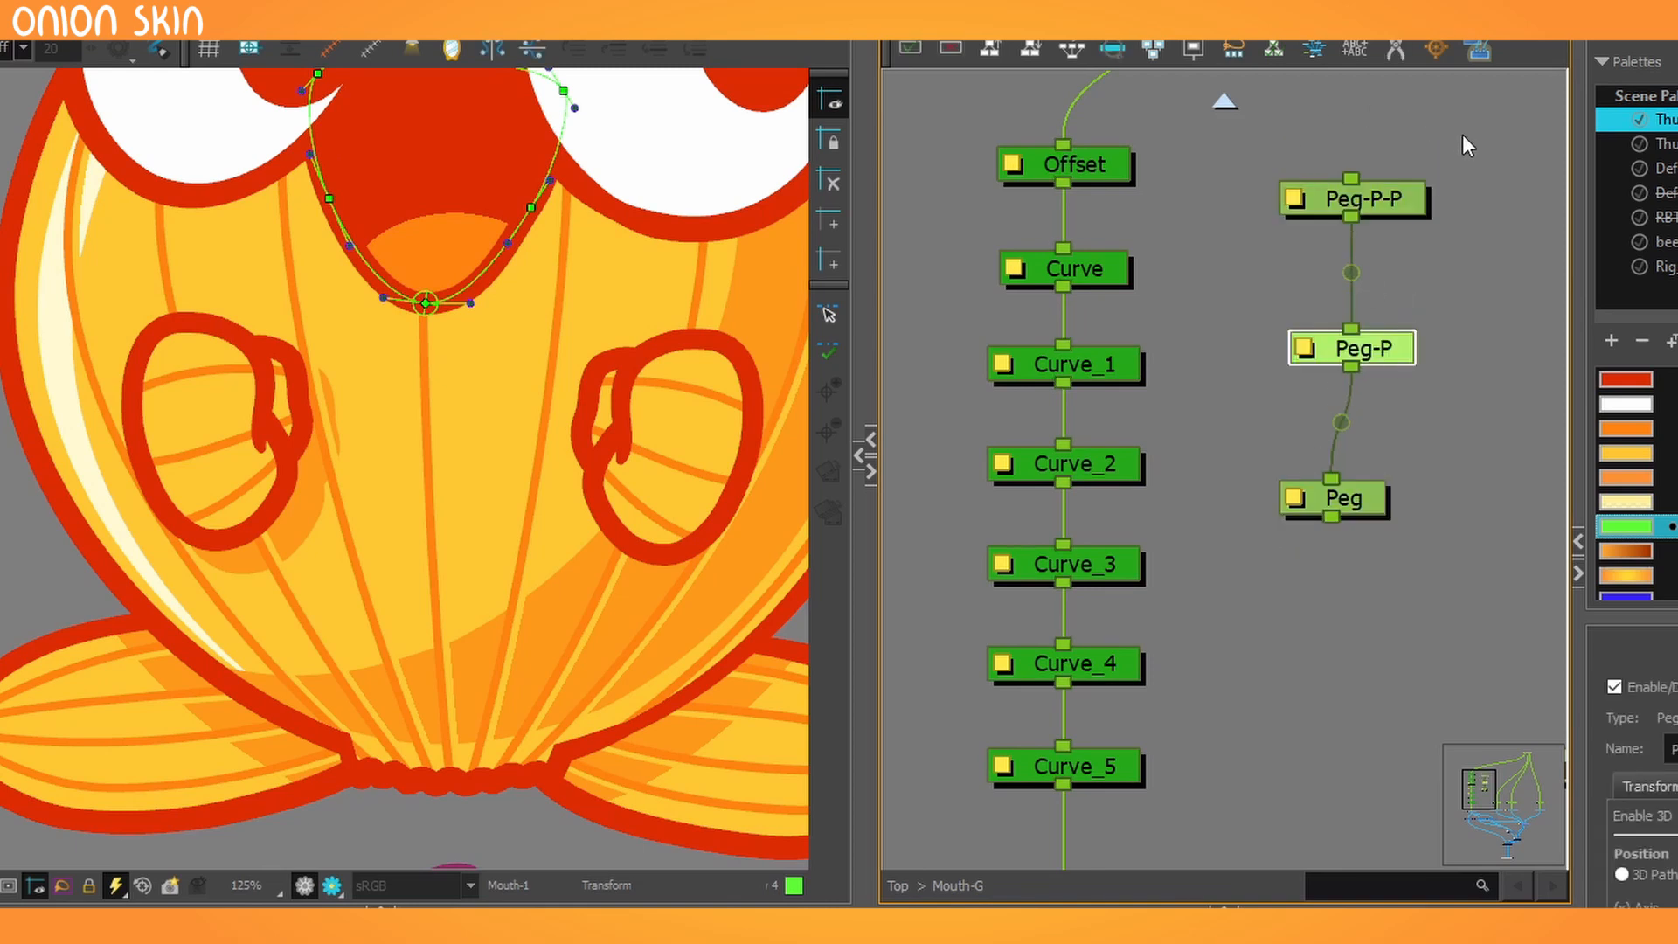
Compare the two hierarchies by selecting the three-peg chain and the Offset-to-Curve_5 deformation chain.
drag(1467, 145, 1258, 748)
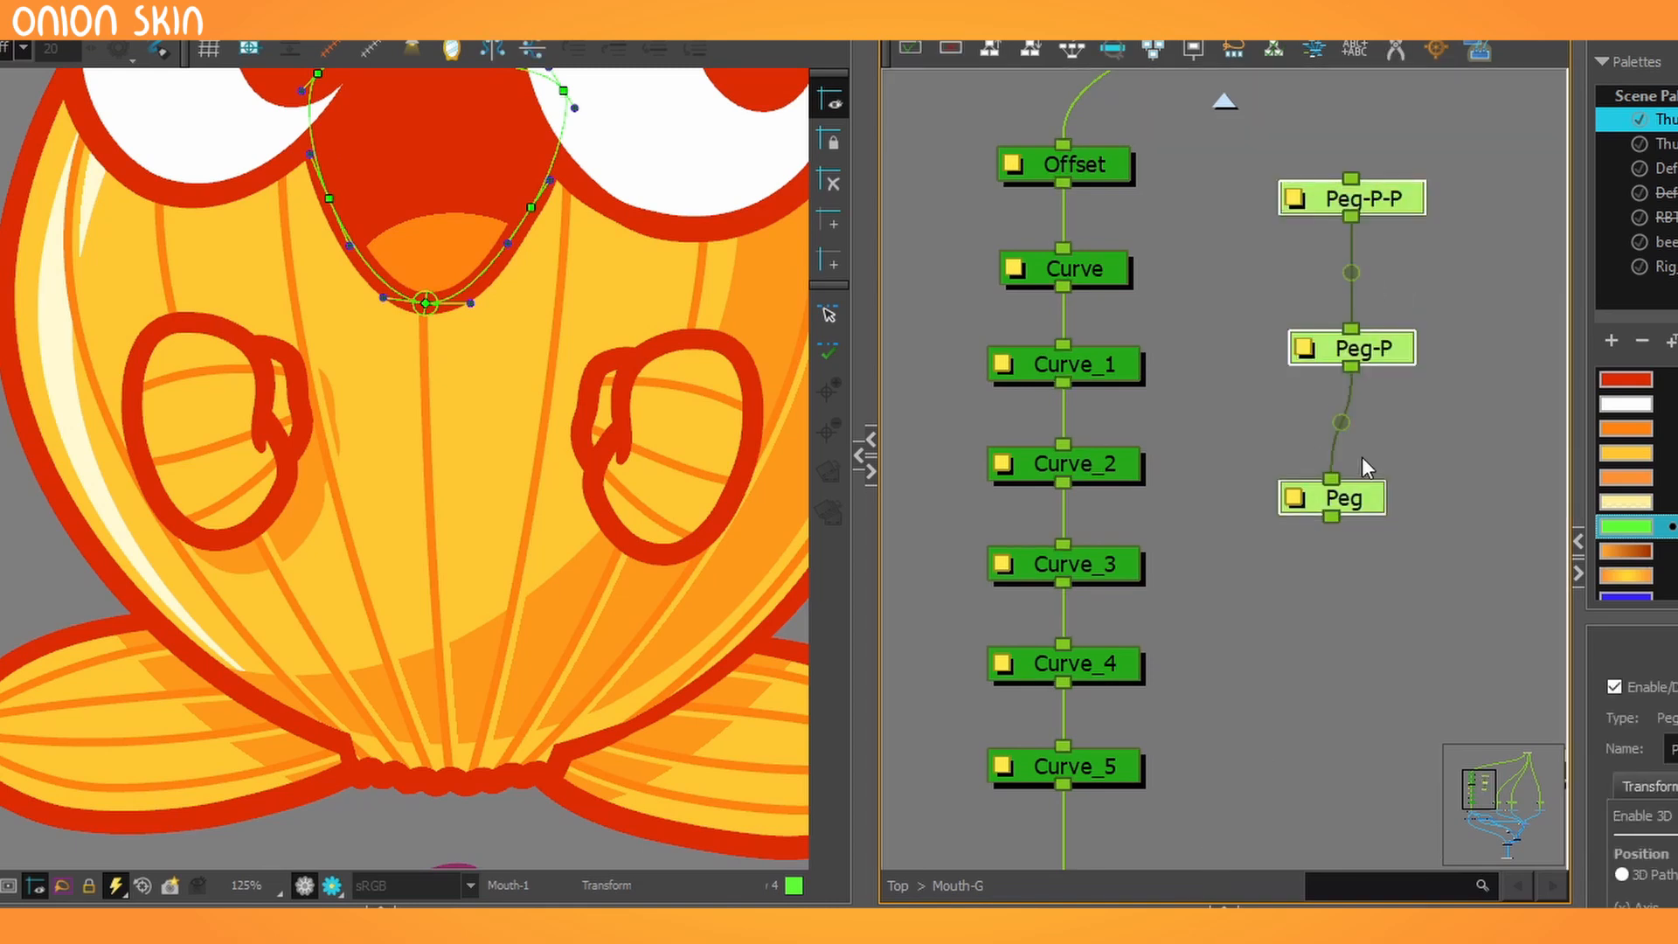
drag(962, 108, 1113, 800)
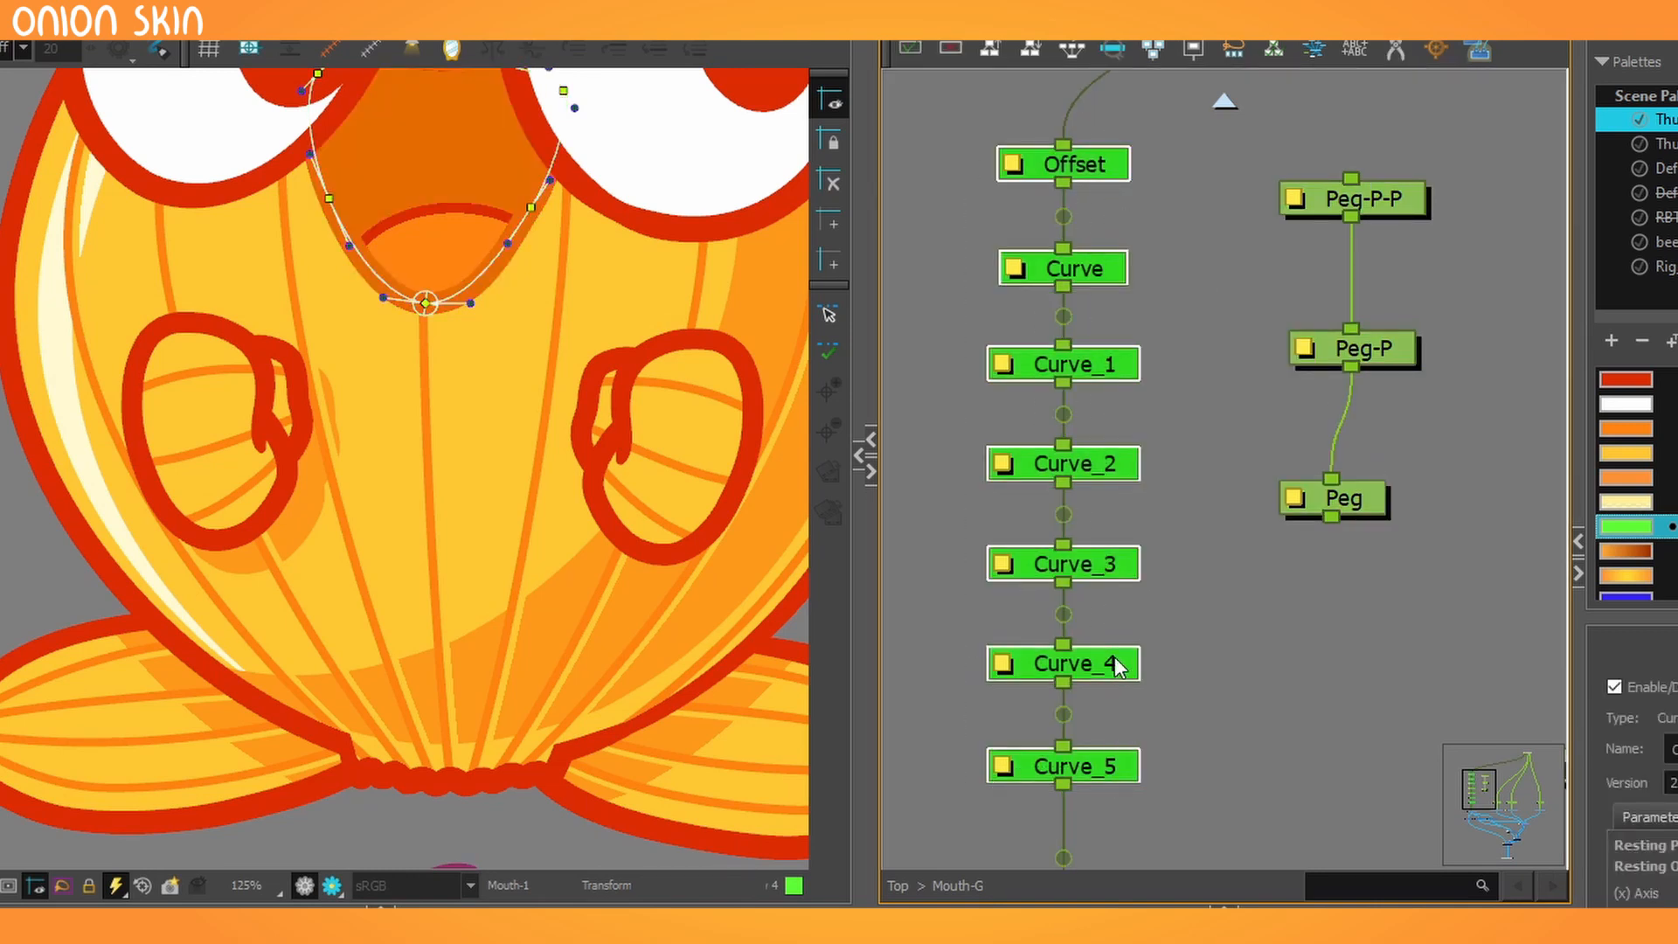
Enlarge the layer properties area, examine Curve_2's resting parameters, and compare them with the bottom peg's transformation properties.
click(1117, 470)
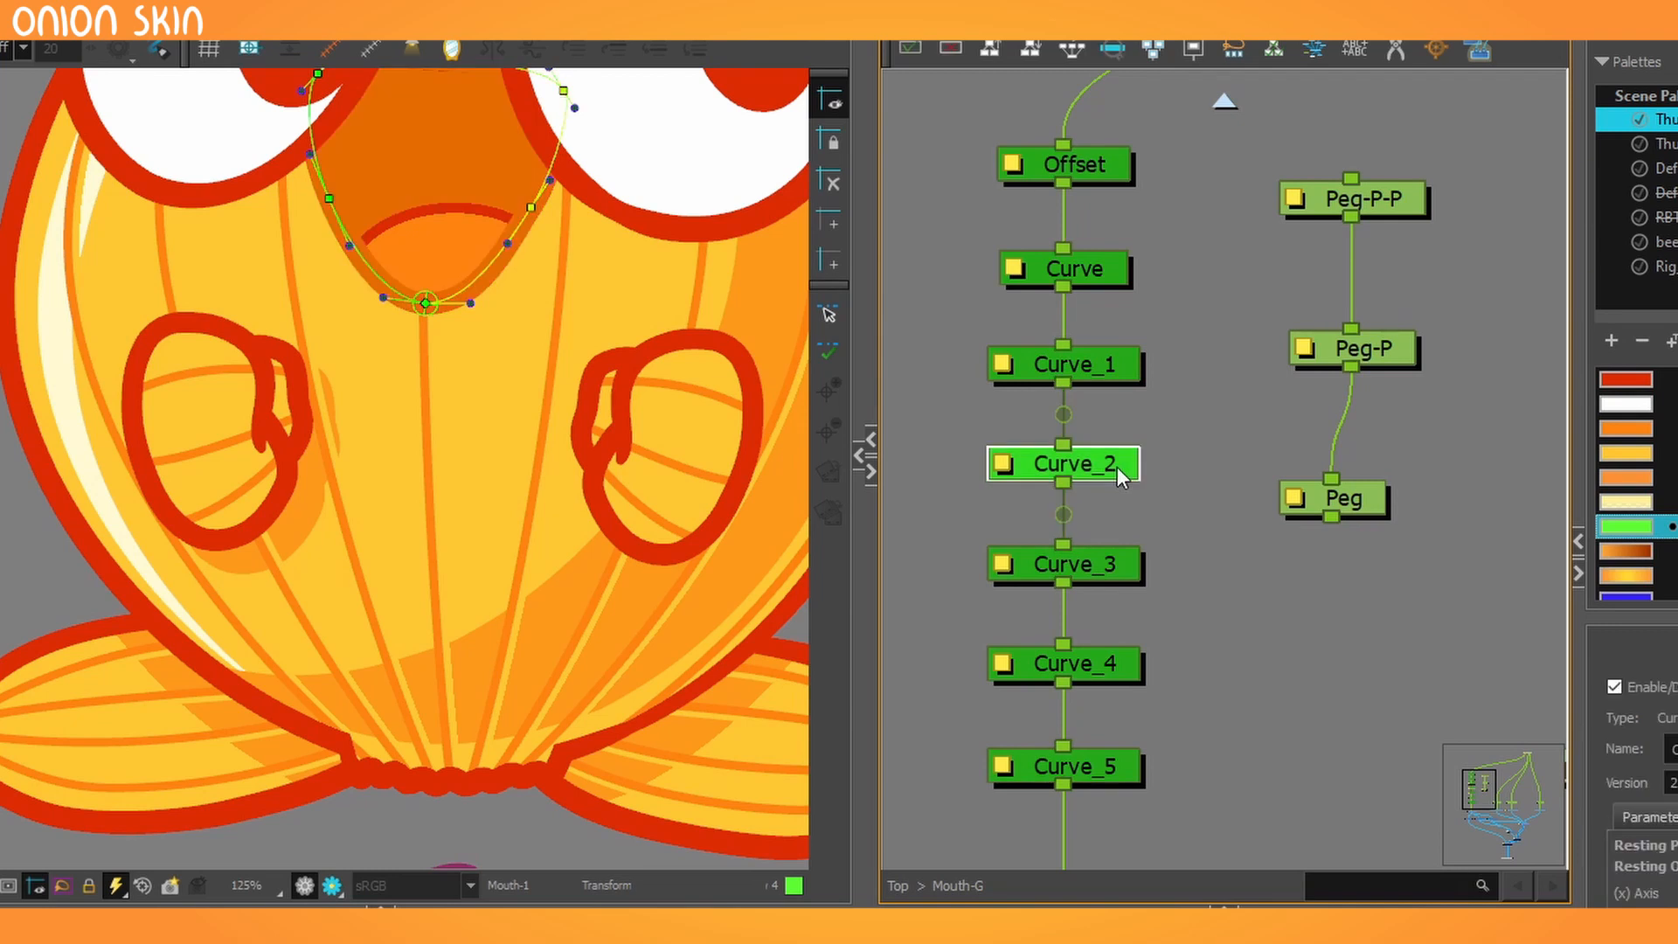
drag(1673, 615, 1672, 486)
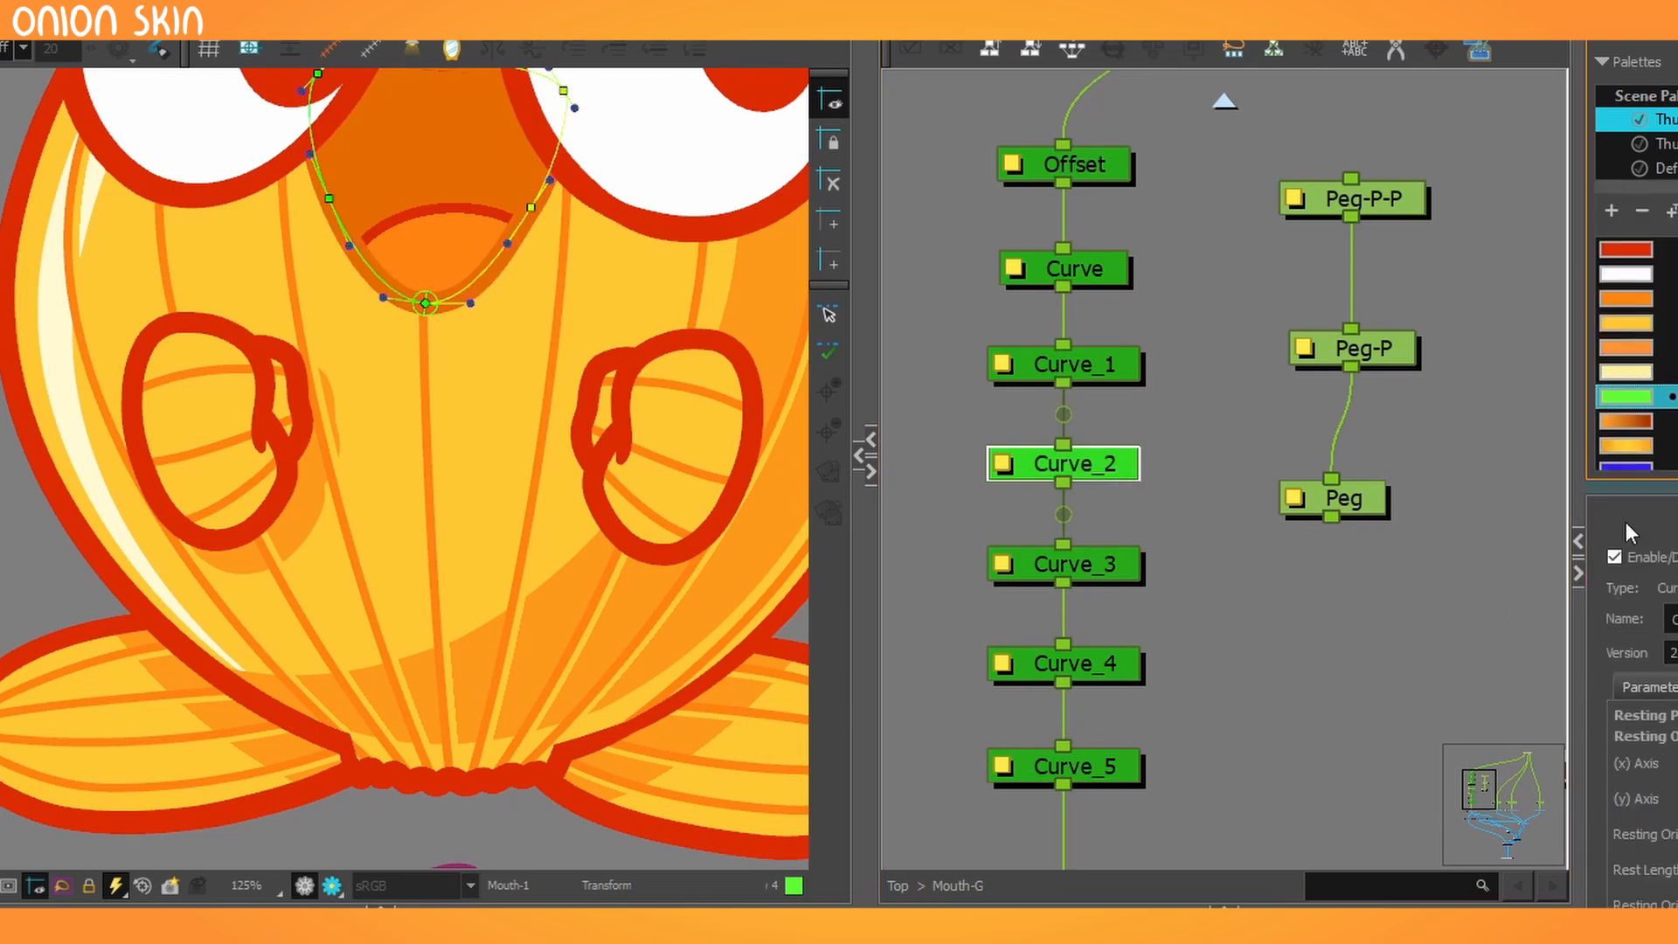
click(1658, 651)
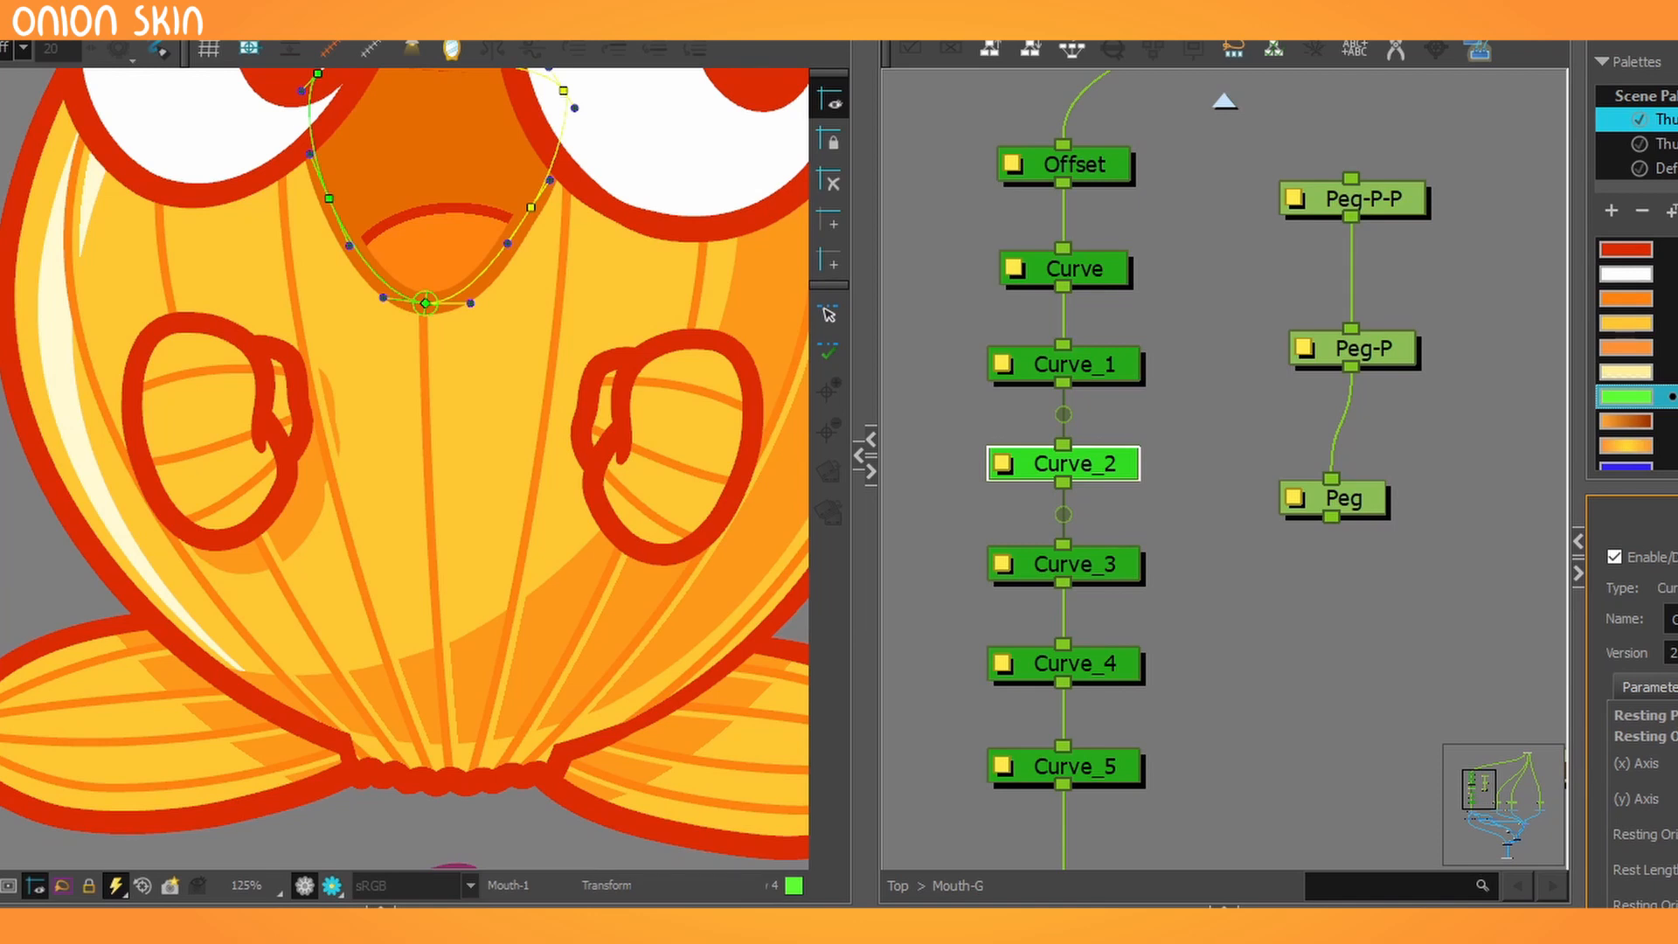
mouse_move(1098, 460)
mouse_down()
mouse_move(1060, 468)
mouse_move(1097, 463)
mouse_up()
click(1357, 504)
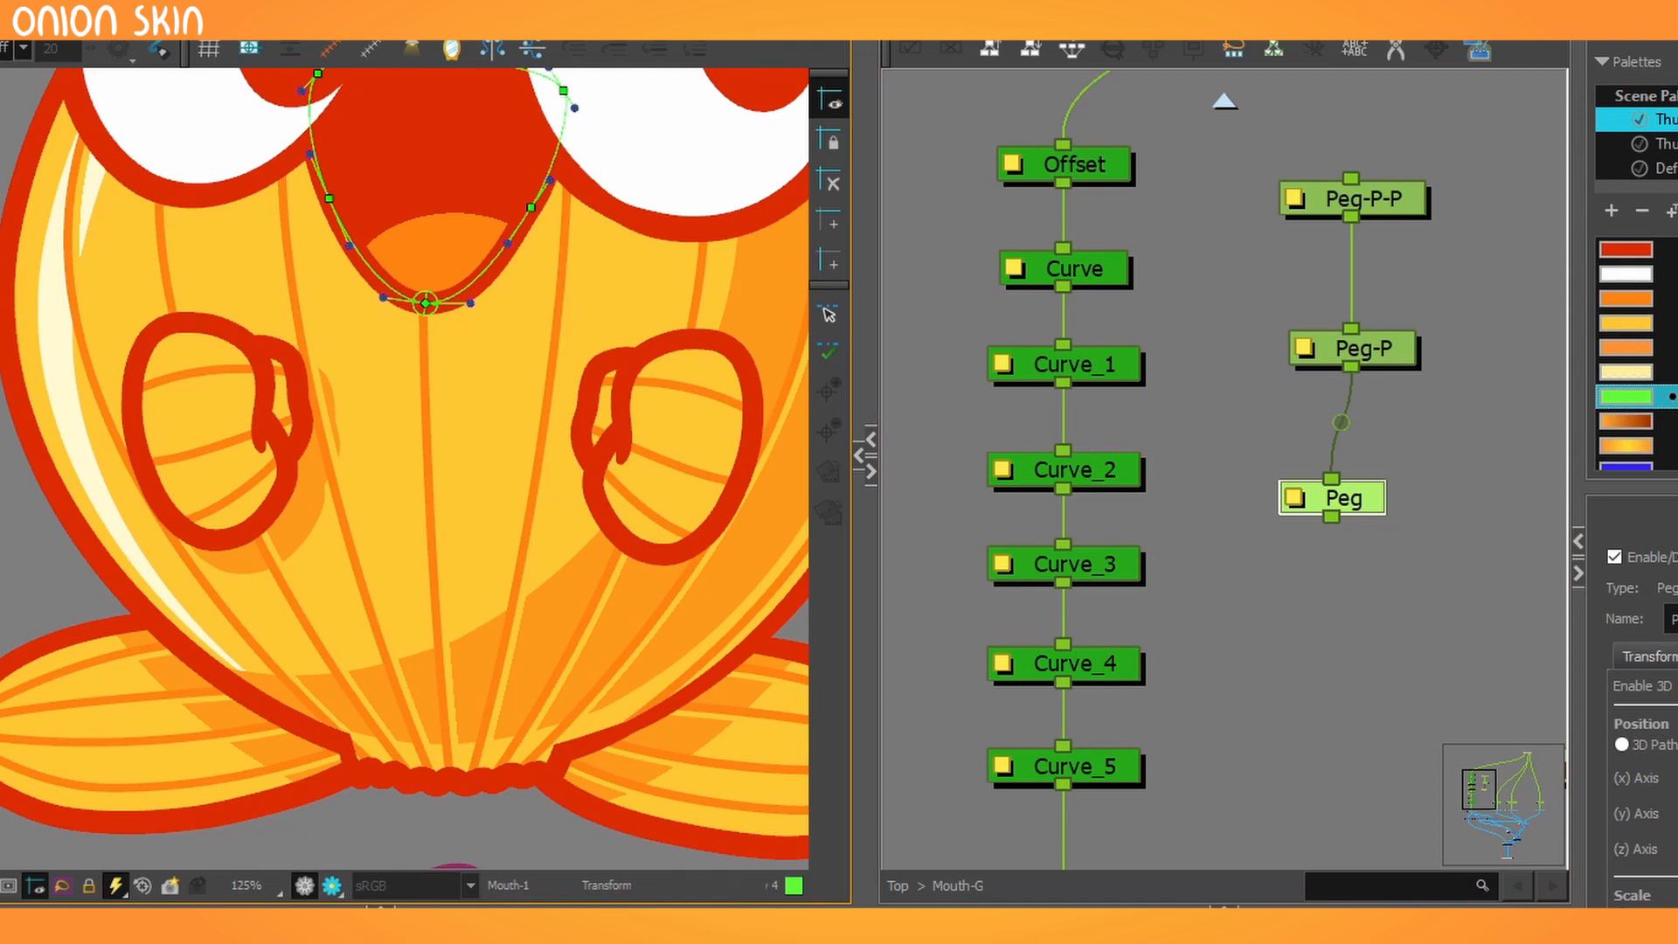
scroll(668, 816, down, 3)
scroll(668, 815, up, 2)
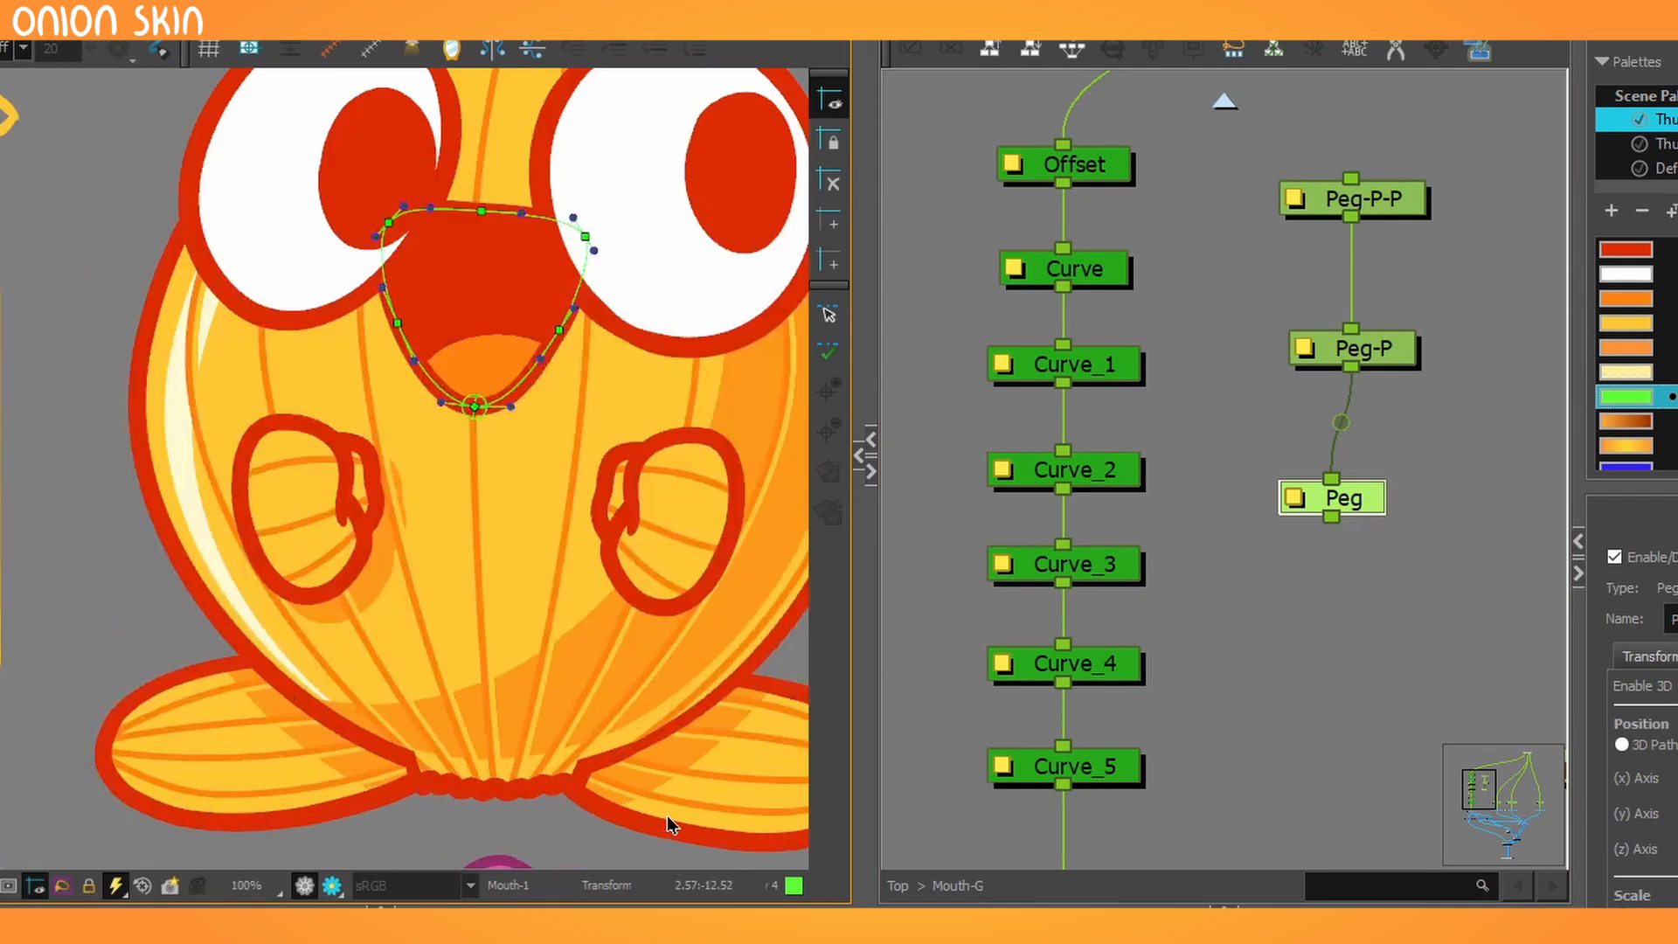
Delete the chain of three parented pegs beside the mouth's deformation chain.
scroll(1350, 605, down, 3)
drag(1295, 360, 1224, 704)
key(Delete)
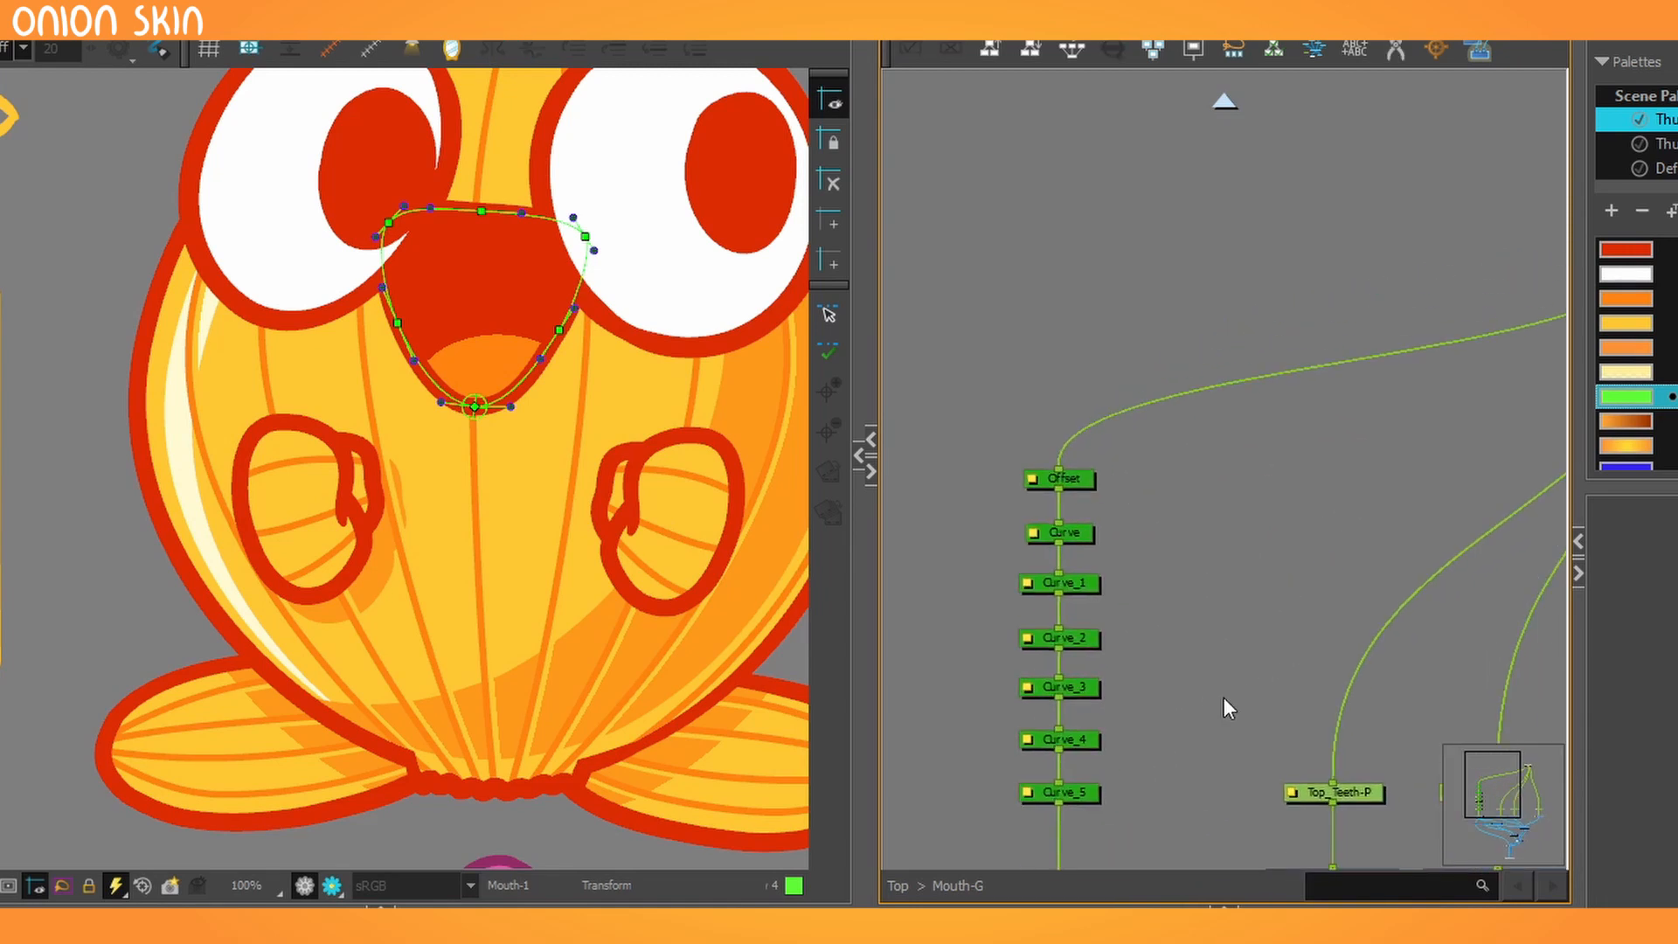
Select the Offset-to-Curve_5 deformation chain and examine its mouth curve on the whole character, toggling between the render and OpenGL views.
scroll(1129, 416, down, 2)
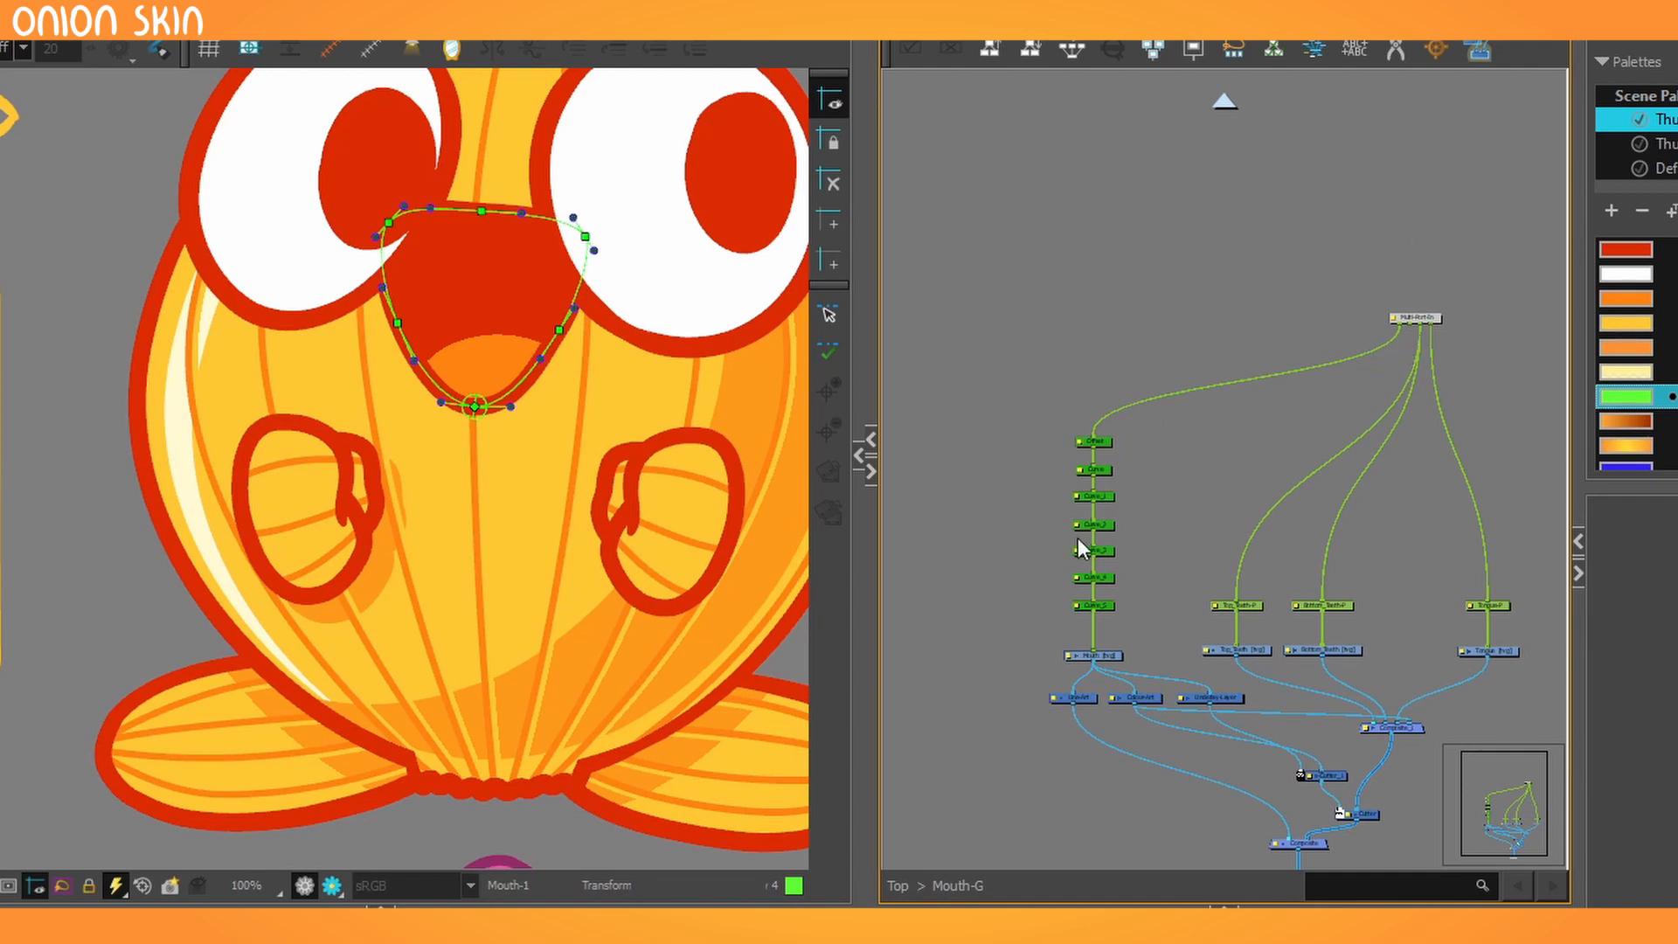
scroll(1092, 611, up, 2)
drag(1162, 636, 1040, 249)
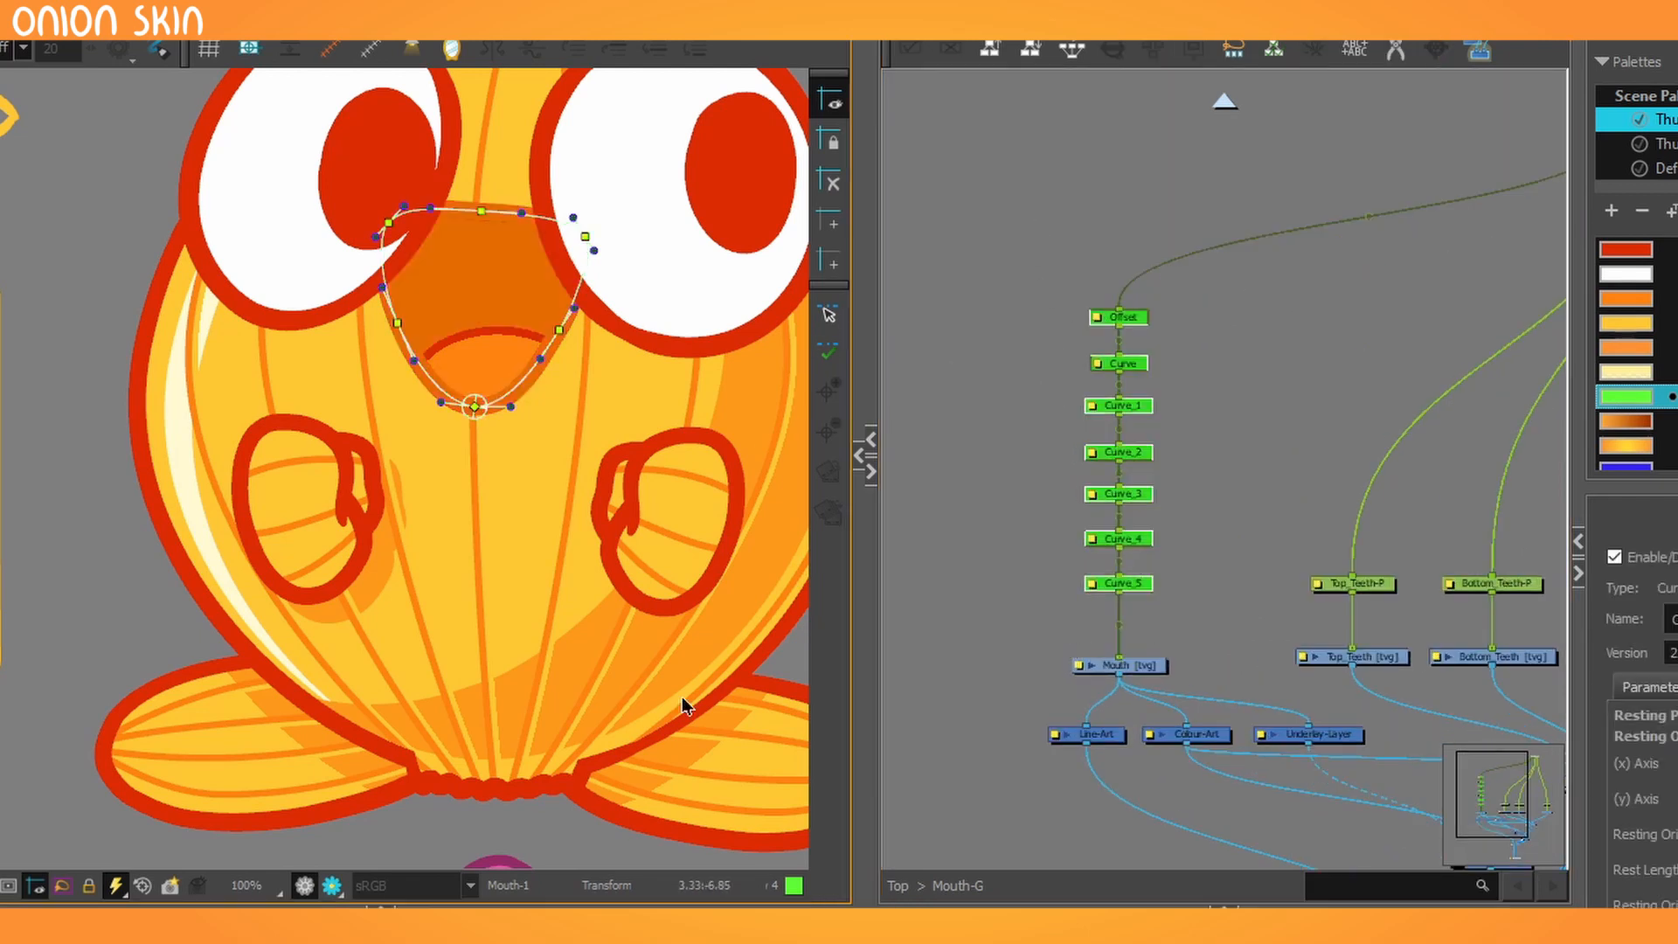
scroll(400, 506, down, 2)
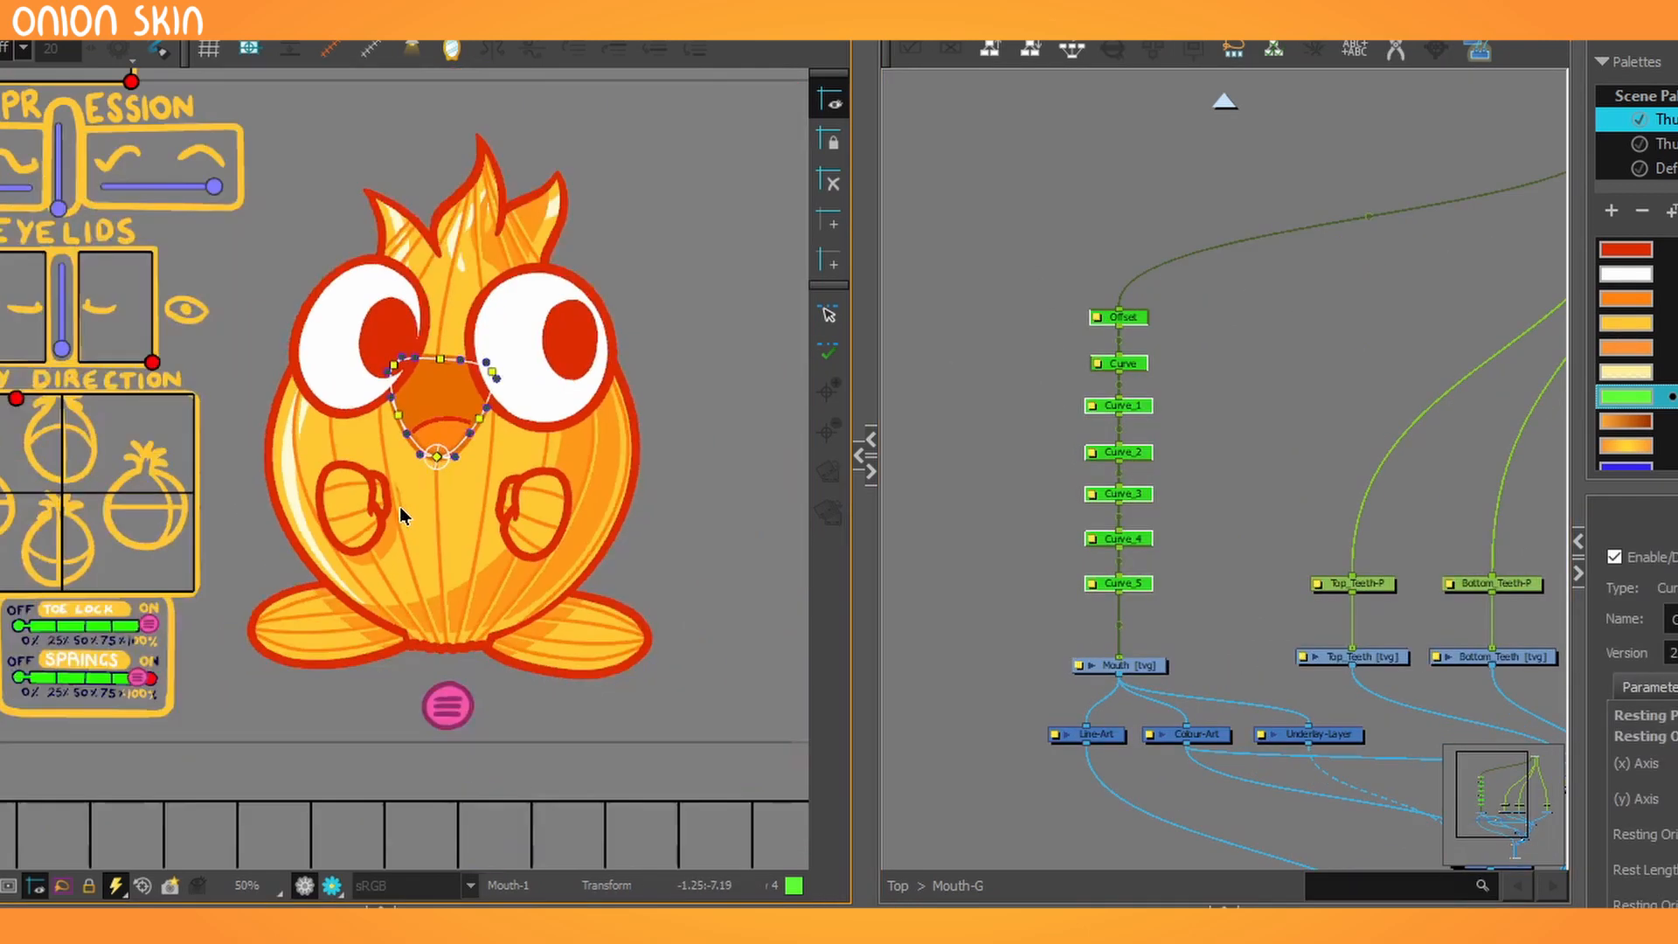
click(333, 885)
click(311, 885)
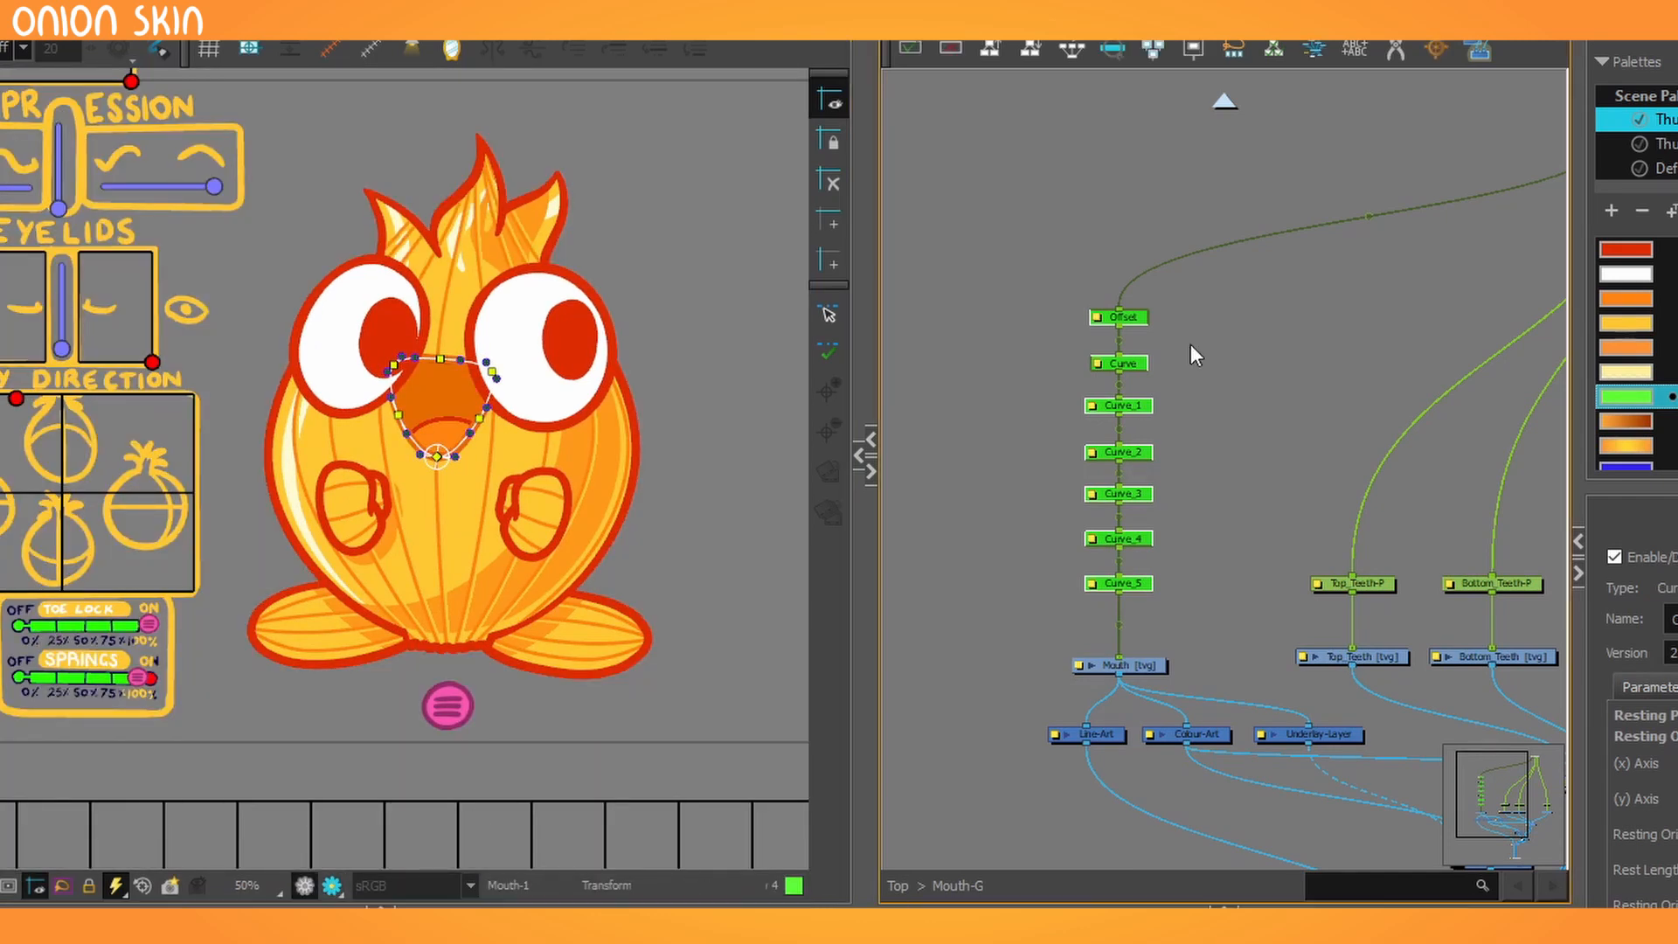
Leave the Mouth-G group, locate the Weighted_Mouth group beneath Mouth-P in the top-level network, and clear the selection.
click(1224, 102)
scroll(1193, 353, down, 5)
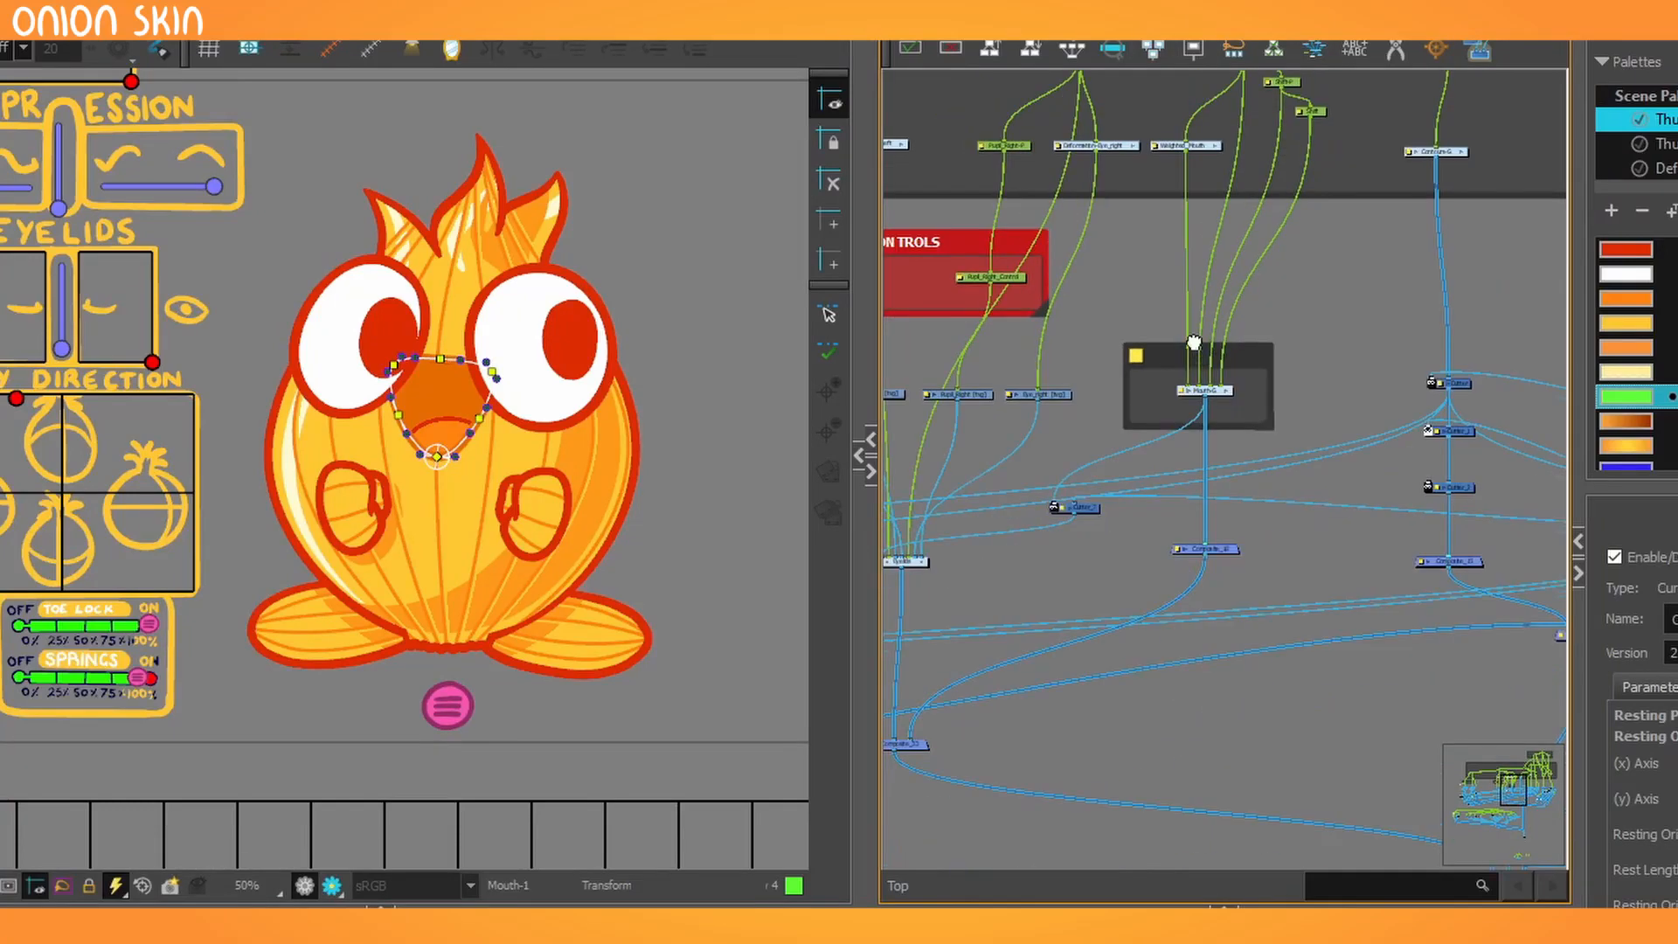
drag(1197, 262, 1207, 529)
scroll(1214, 416, up, 2)
scroll(1230, 391, up, 2)
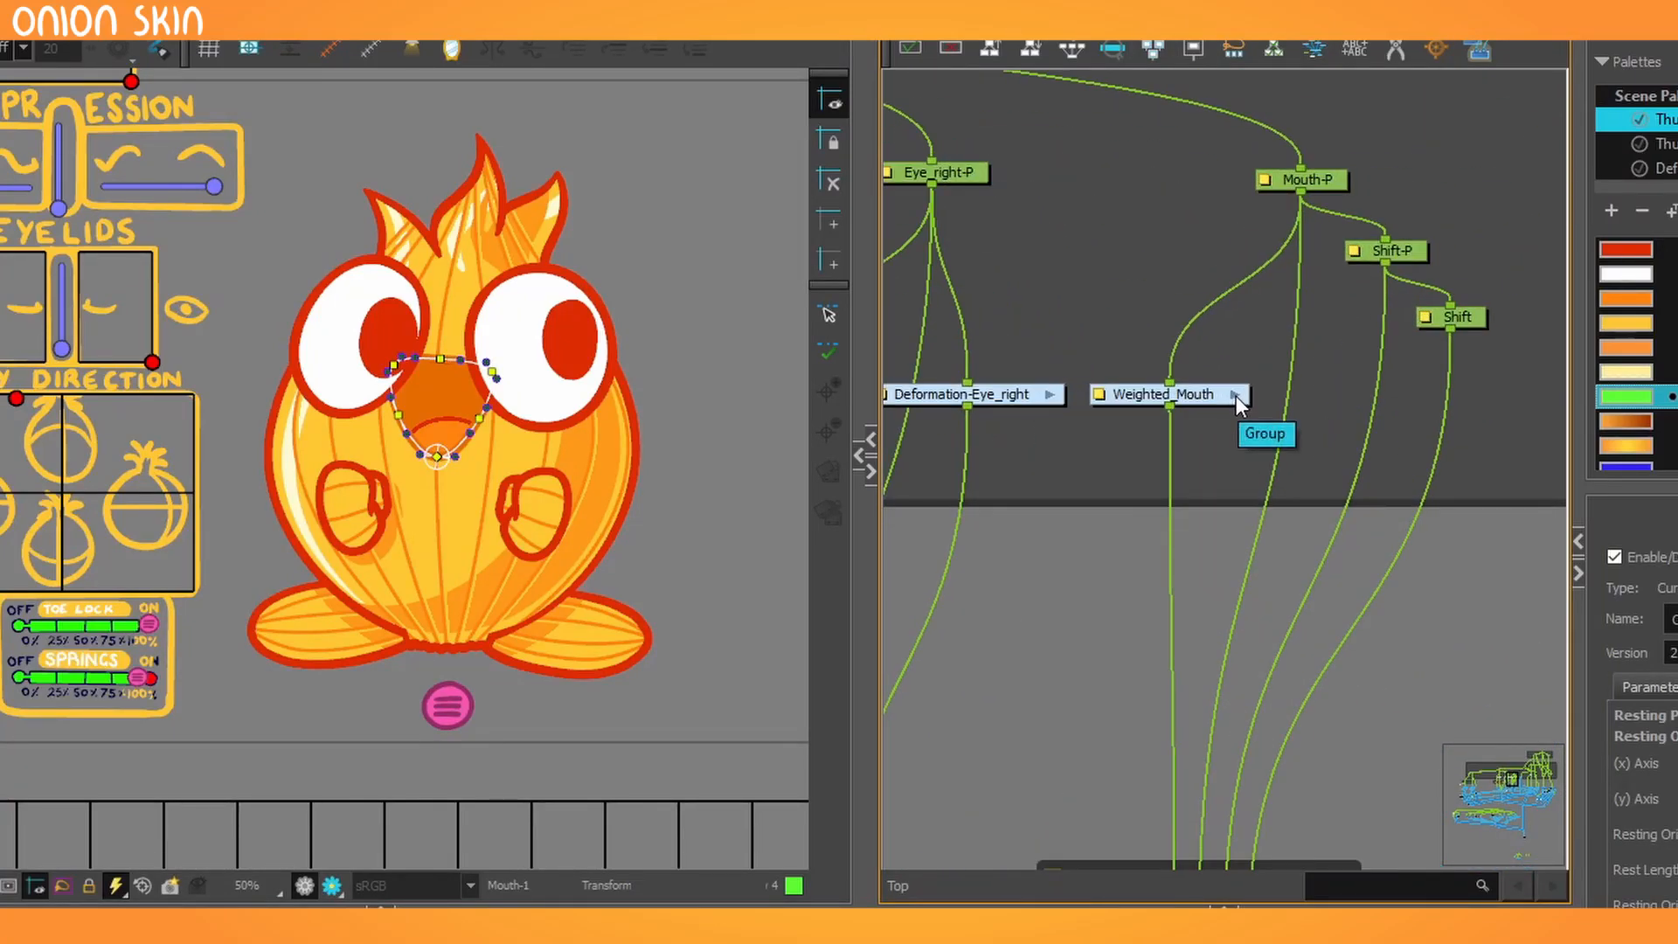
click(1218, 480)
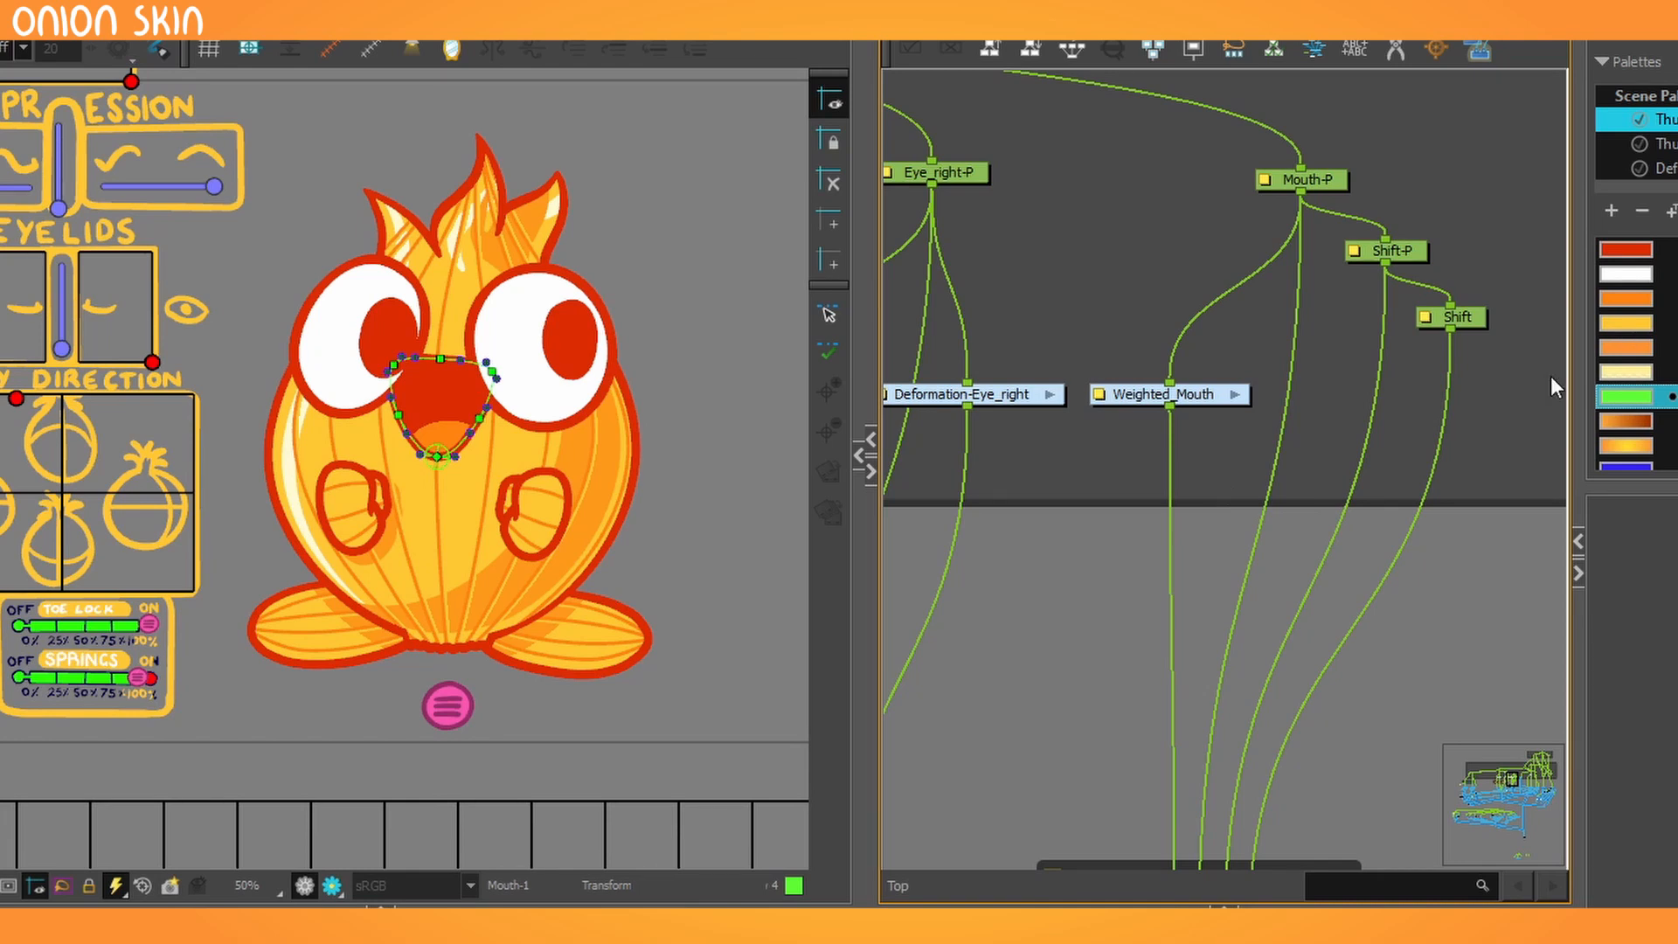
Widen the node network area and open the Weighted_Mouth group to examine how its pegs connect to the Weighted-Deform node.
scroll(1334, 311, down, 6)
scroll(1286, 474, up, 2)
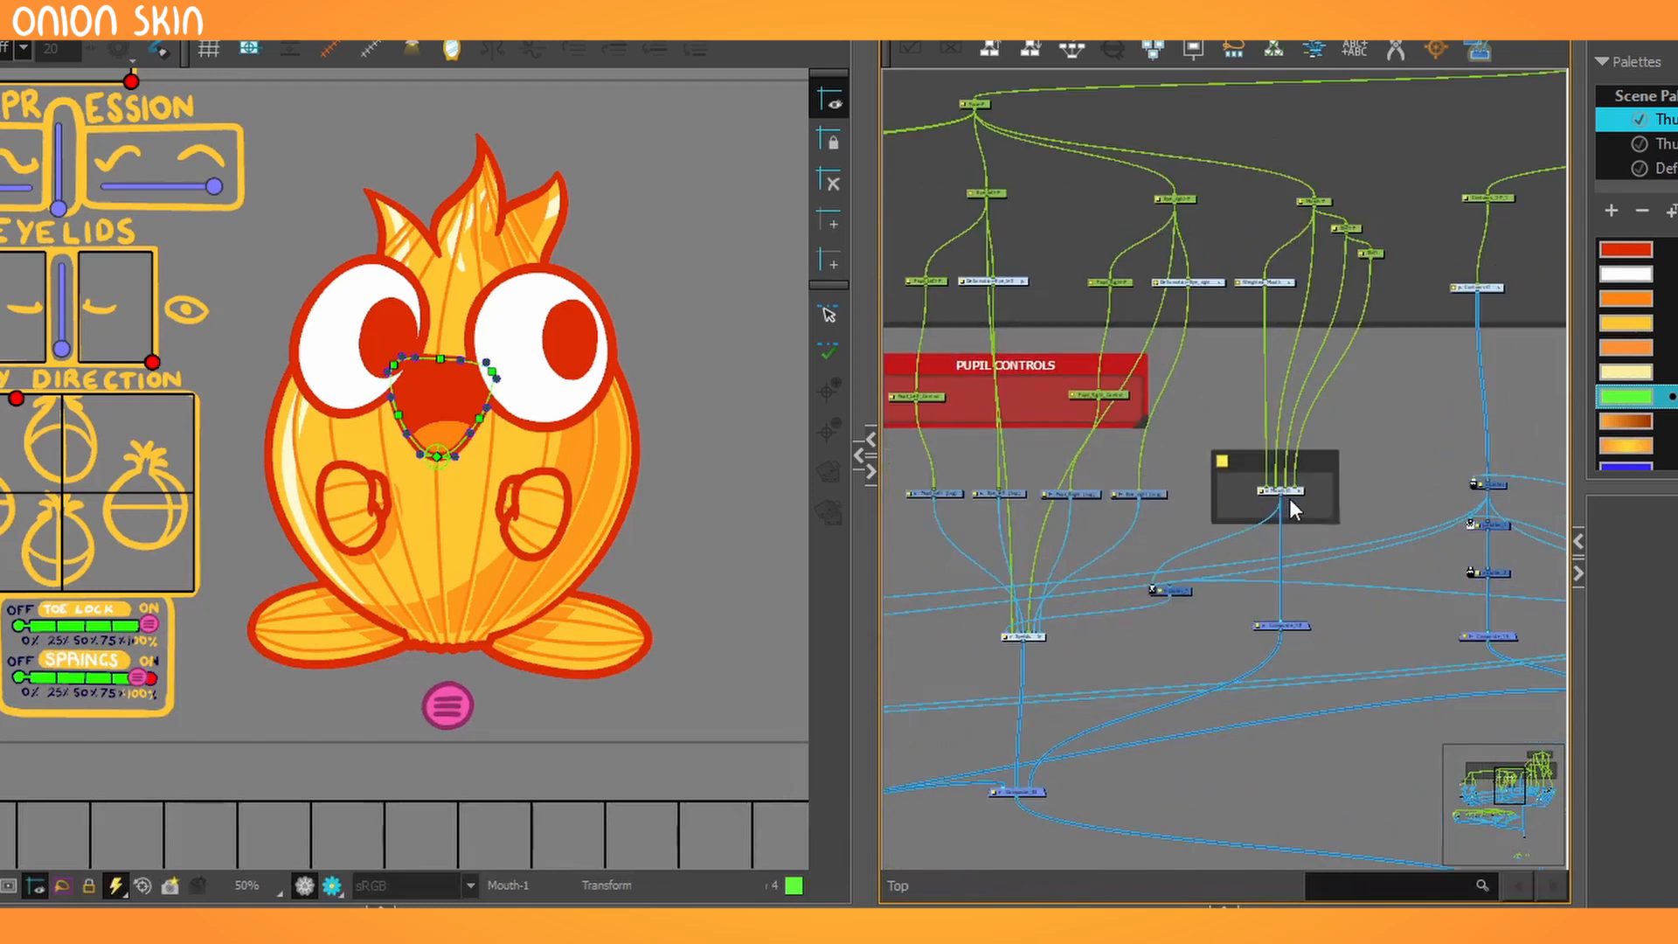
scroll(1292, 506, down, 2)
drag(871, 266, 675, 297)
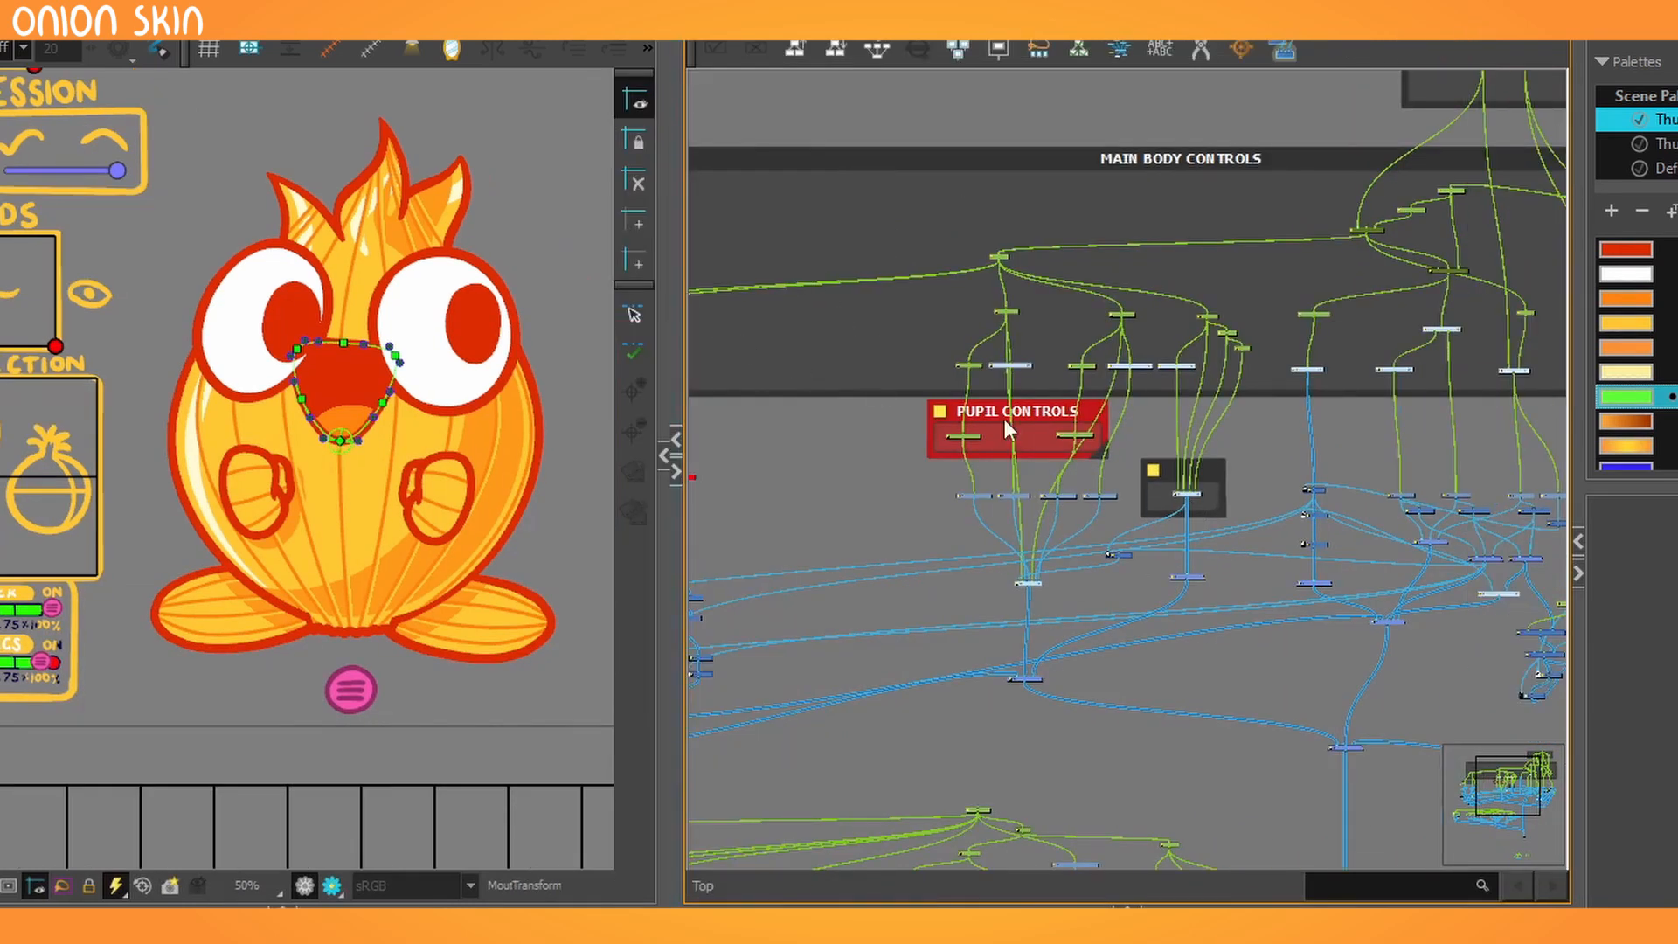
scroll(1254, 489, up, 6)
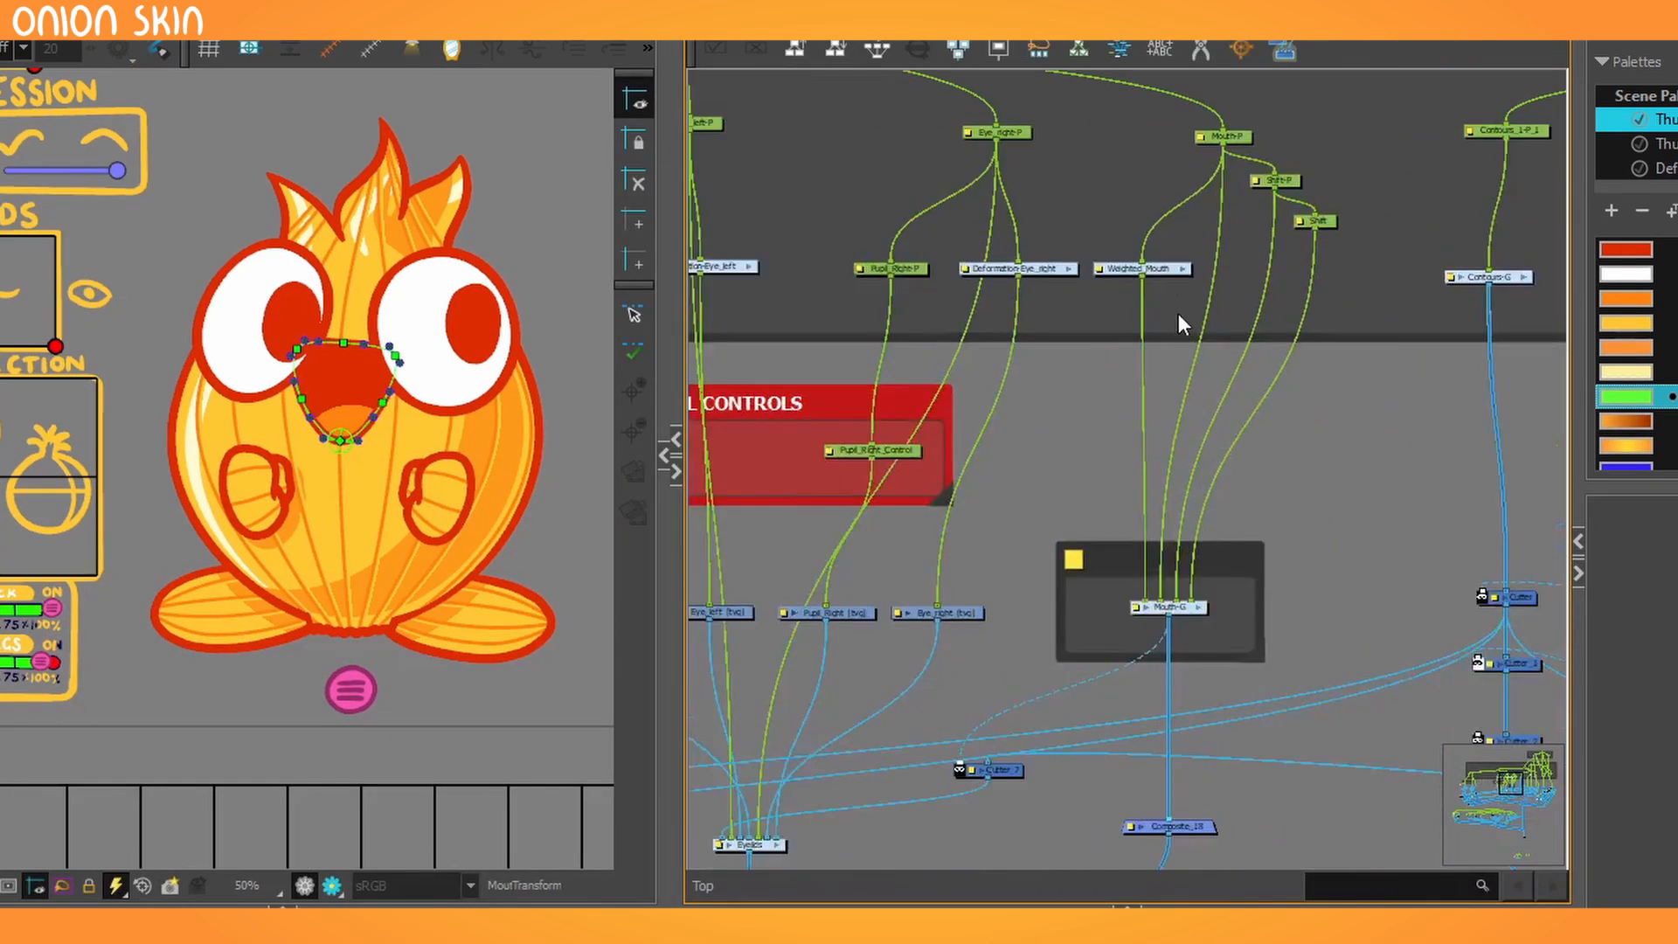
scroll(1188, 260, down, 6)
scroll(1176, 330, up, 1)
scroll(1127, 87, up, 5)
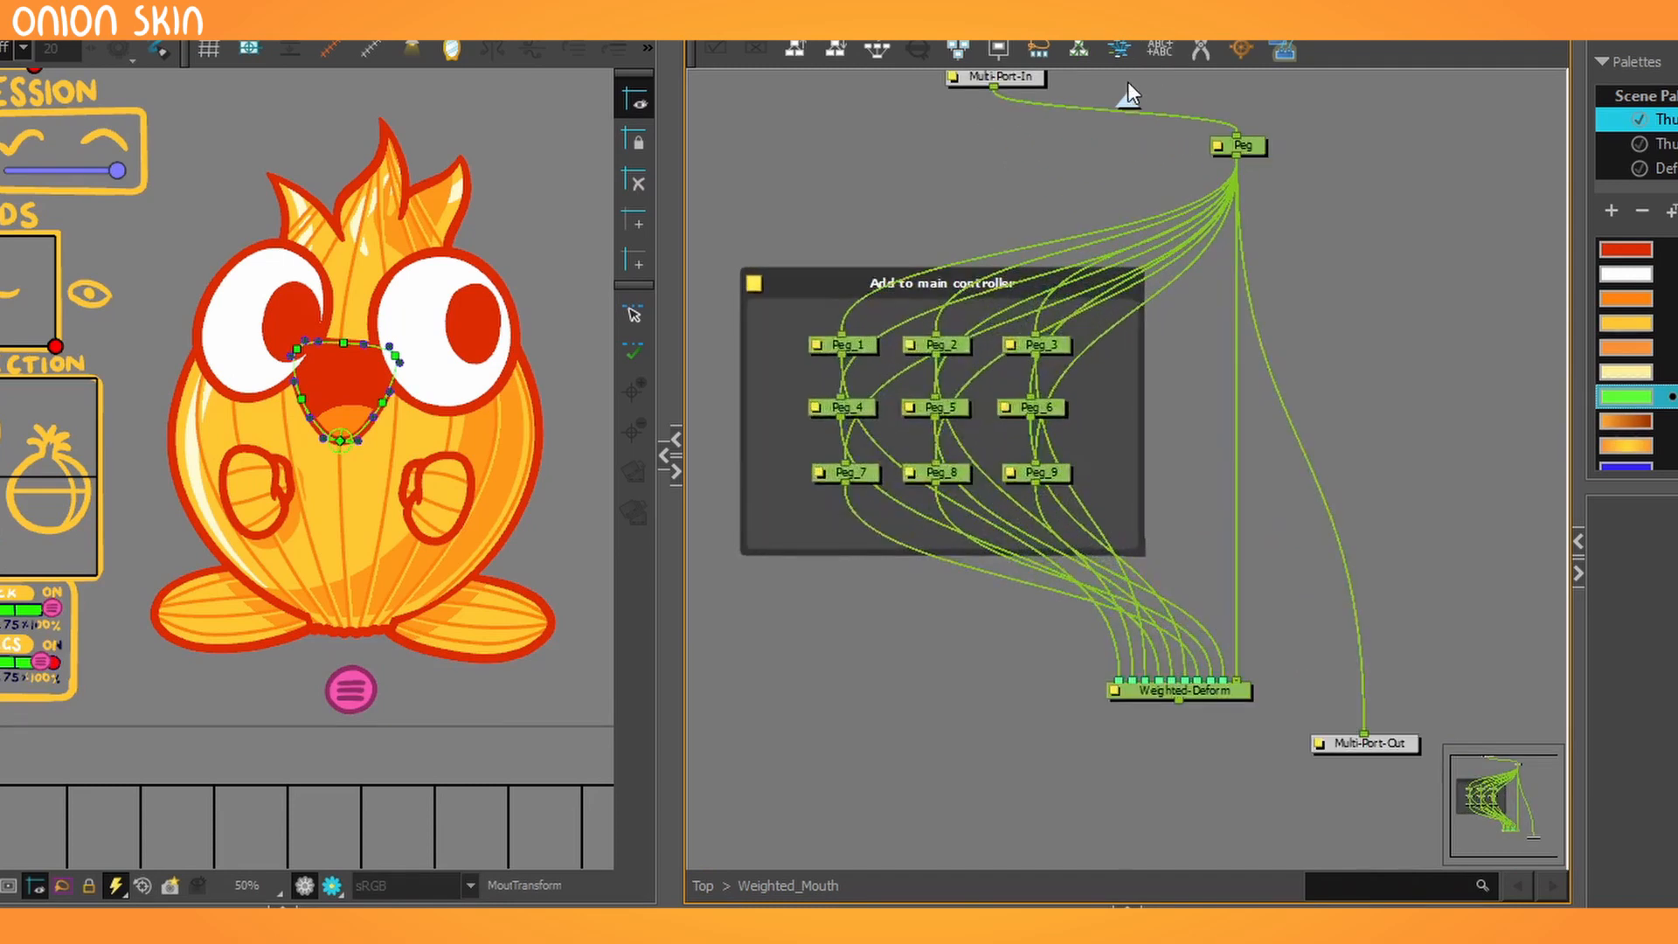
Return to the top-level network and select the display node and the small separate node group below the main rig.
scroll(1127, 114, down, 4)
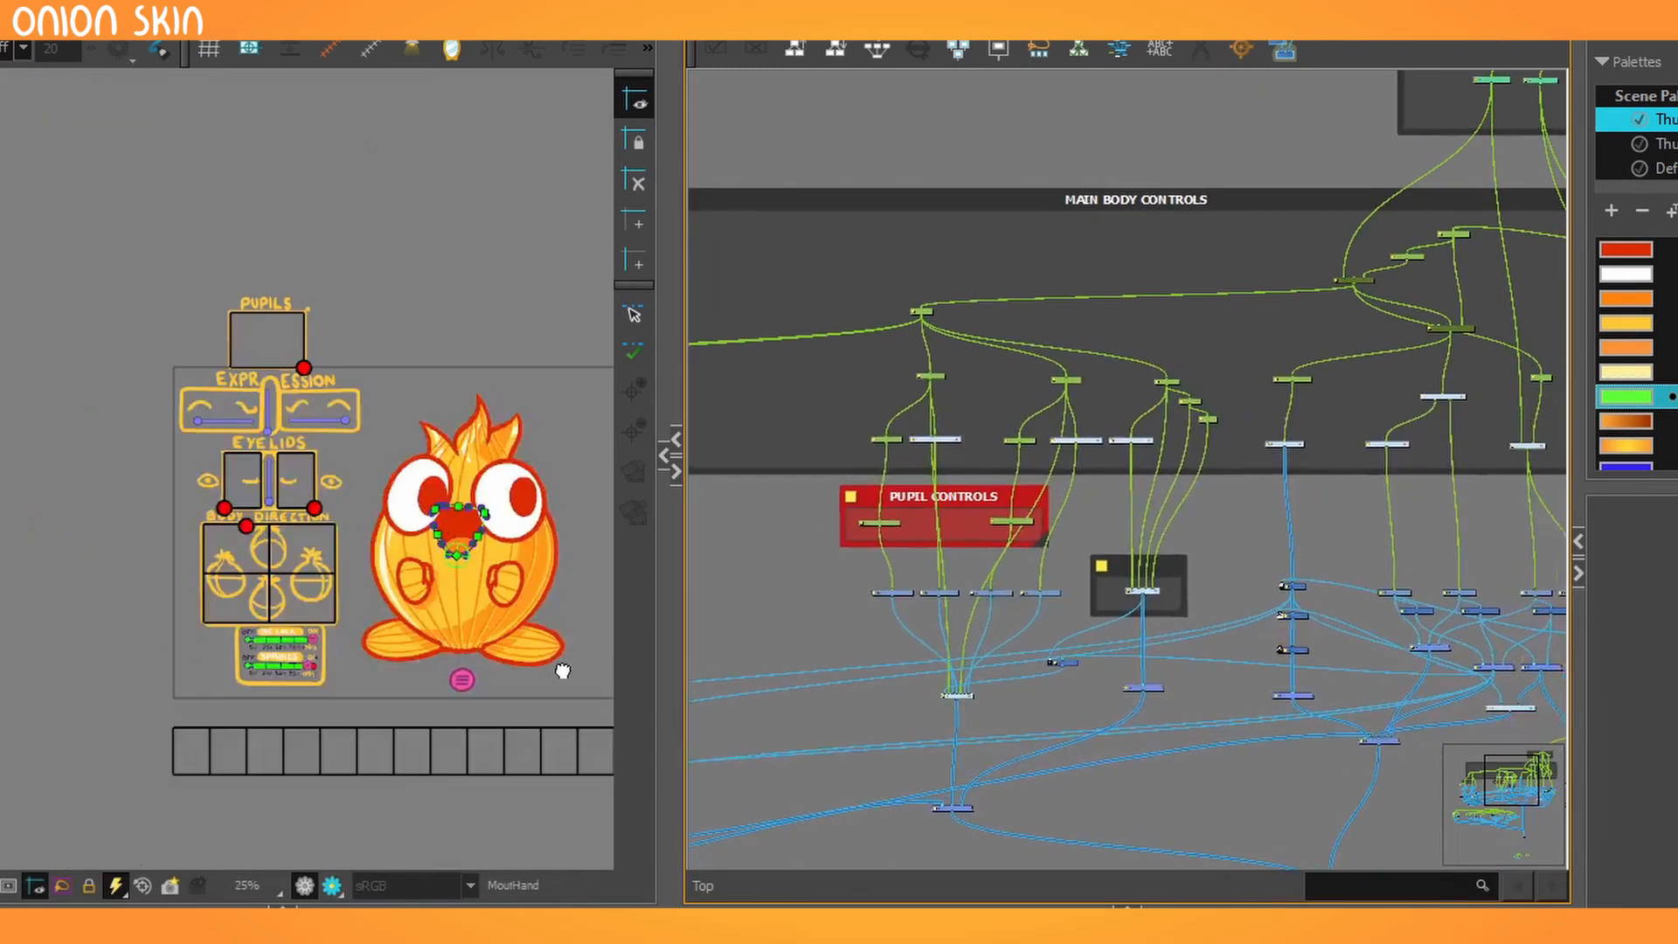
scroll(562, 674, up, 4)
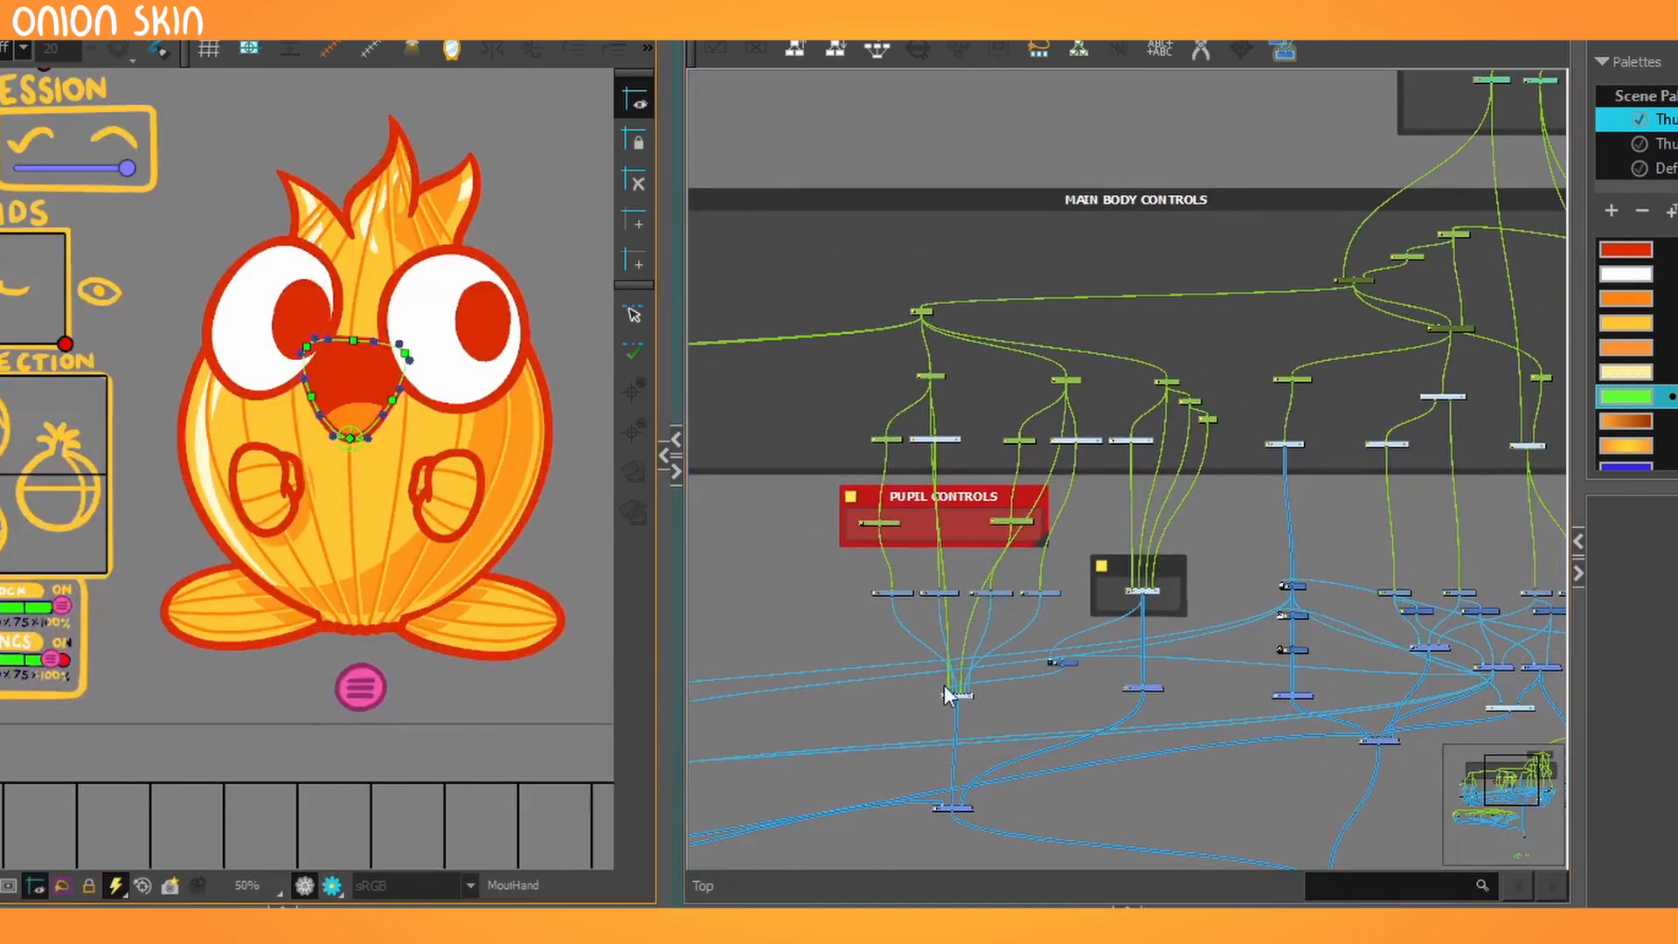
drag(608, 526, 1212, 295)
scroll(921, 505, down, 4)
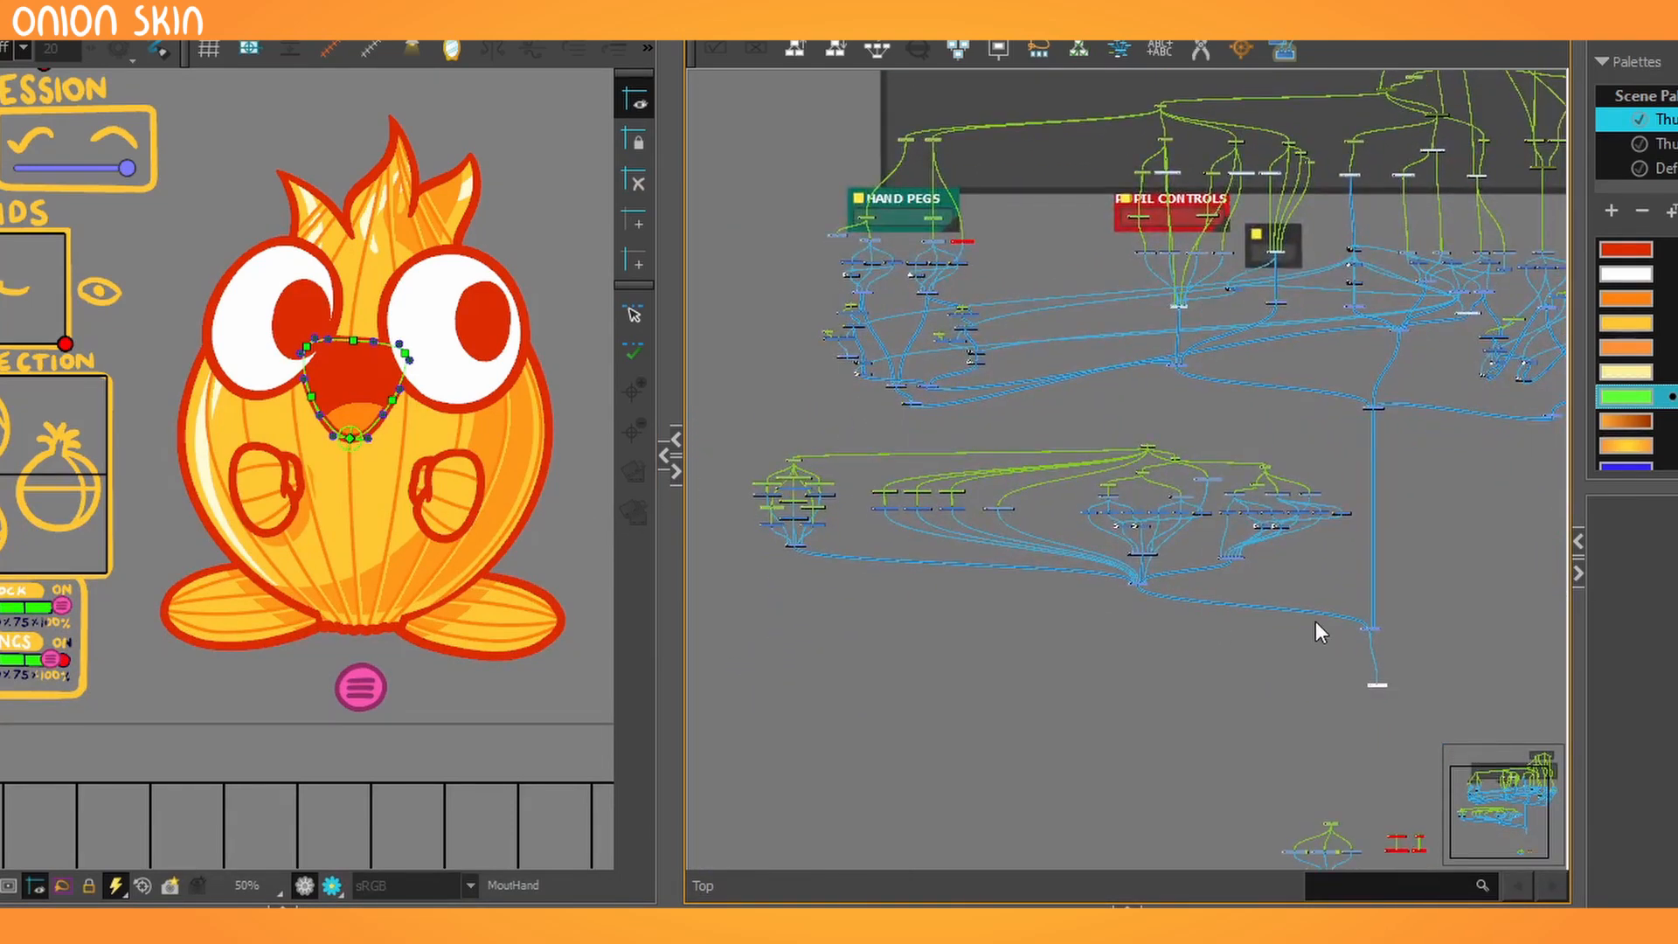
drag(1235, 588, 1040, 100)
drag(1324, 106, 1162, 271)
scroll(1215, 404, up, 3)
drag(1063, 376, 1075, 690)
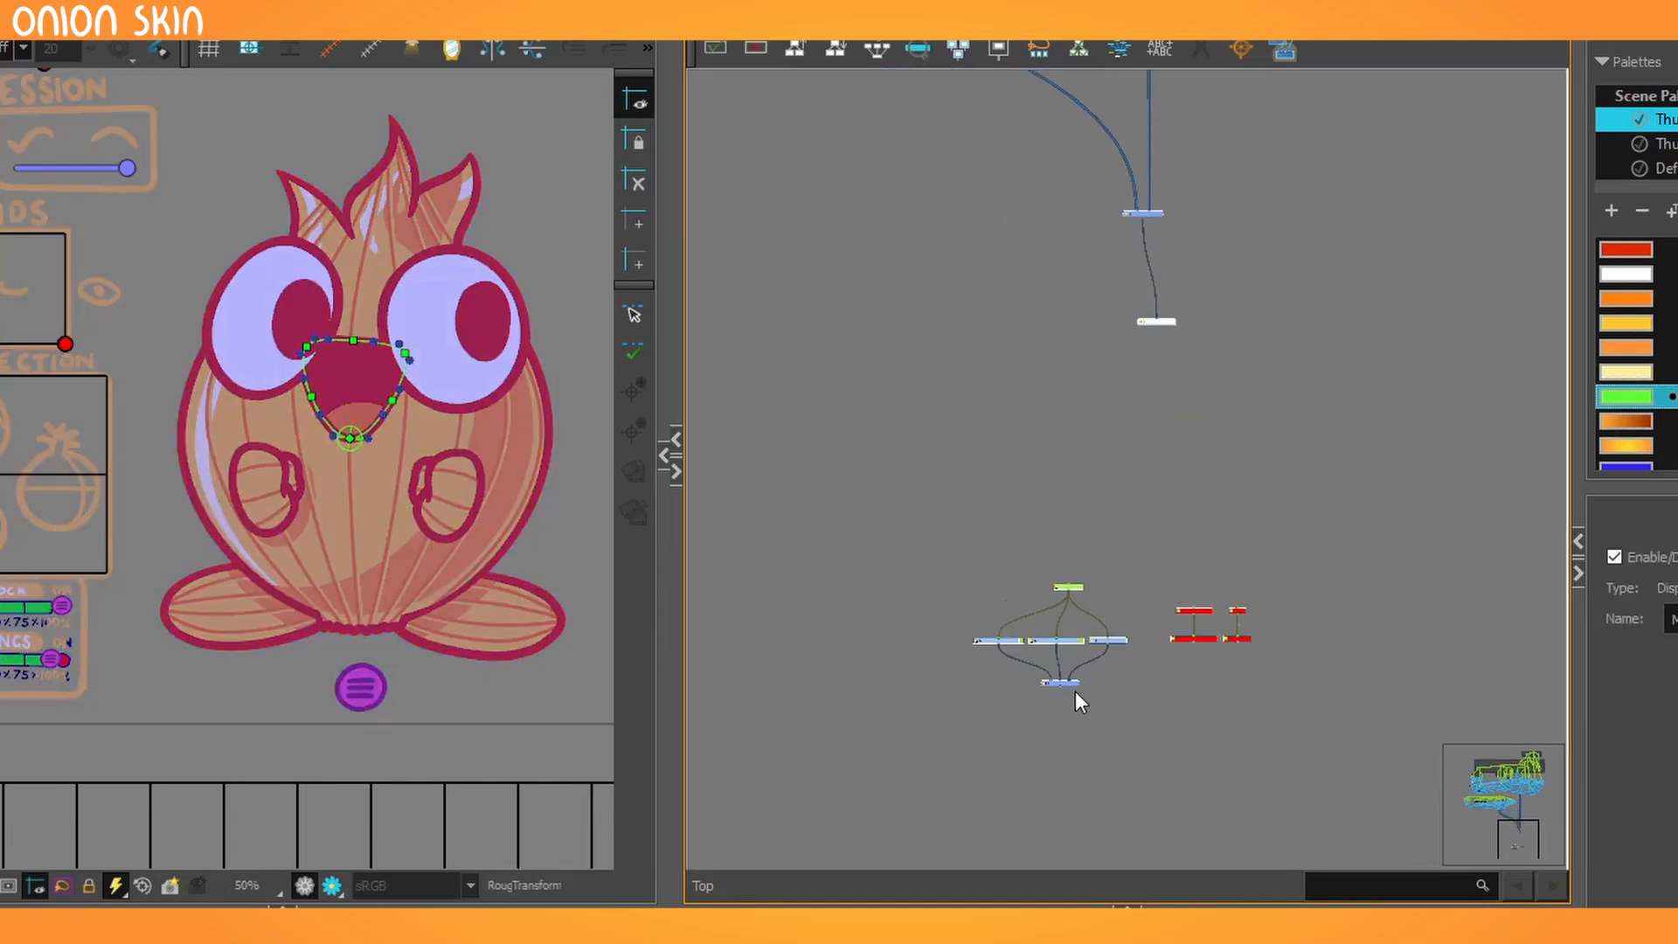